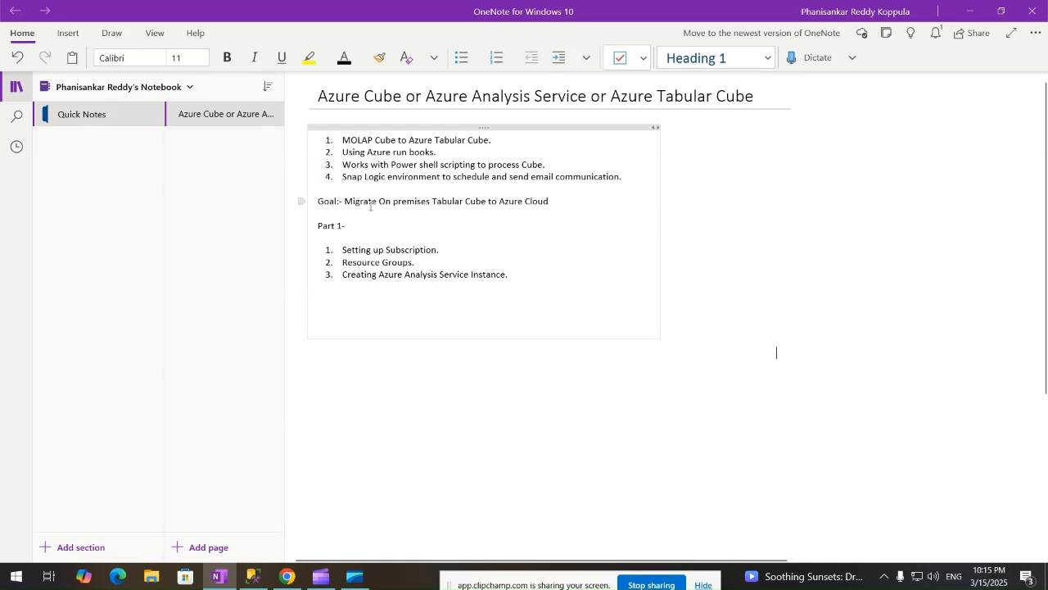
Restore the OneNote goal line to 'Tabular Cube' after trying MOLAP, then switch to Management Studio.
double_click(439, 200)
text(MOLAP)
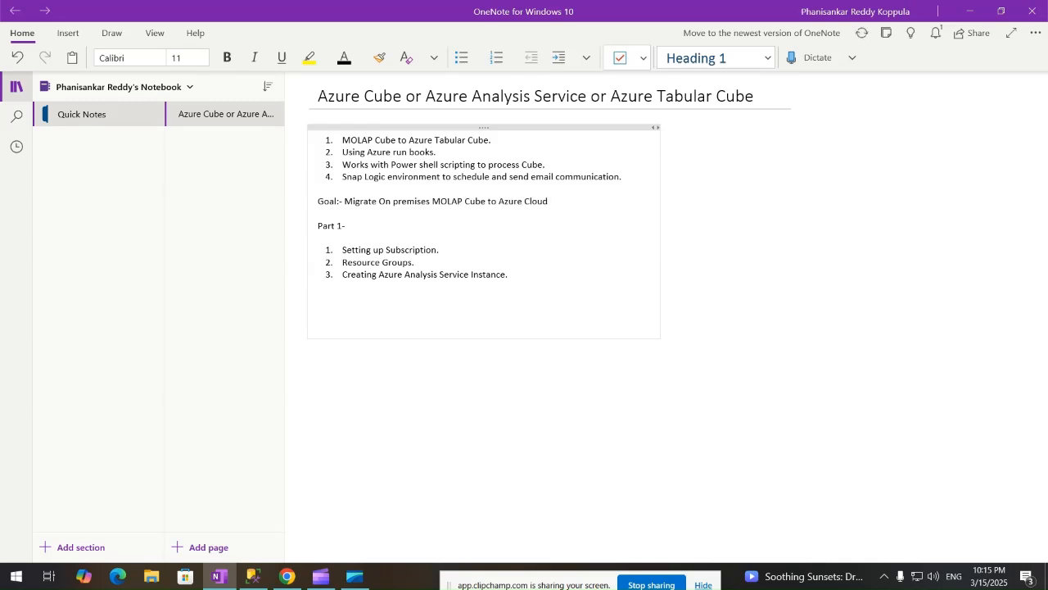
key(BackSpace)
key(BackSpace)
key(BackSpace)
key(BackSpace)
key(BackSpace)
text(Tabular)
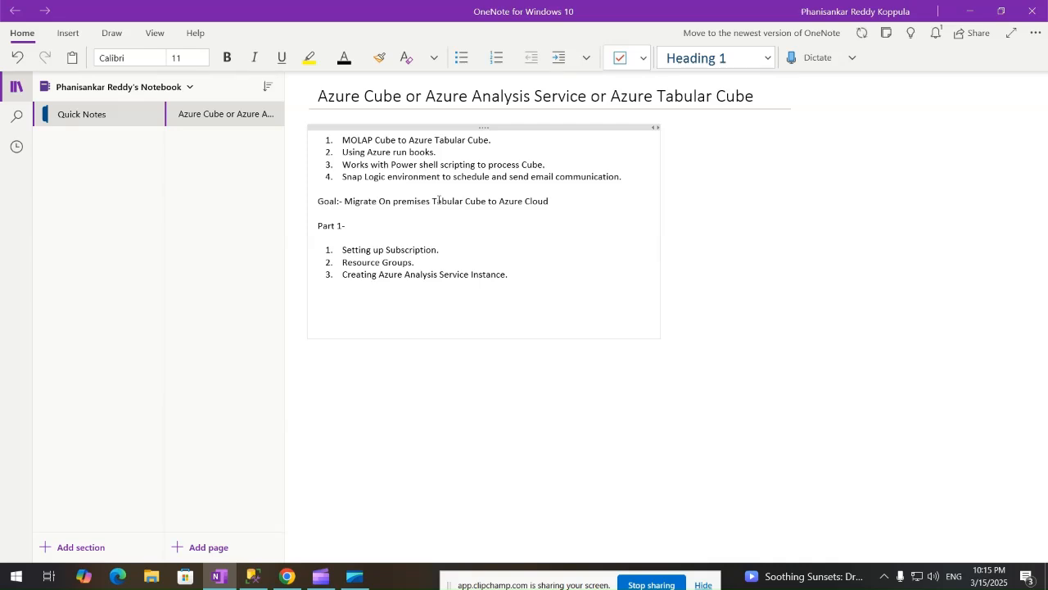
click(254, 578)
Expand the Analysis Server's Databases to show AWDW and AWDW_2019, then minimize Management Studio.
click(74, 286)
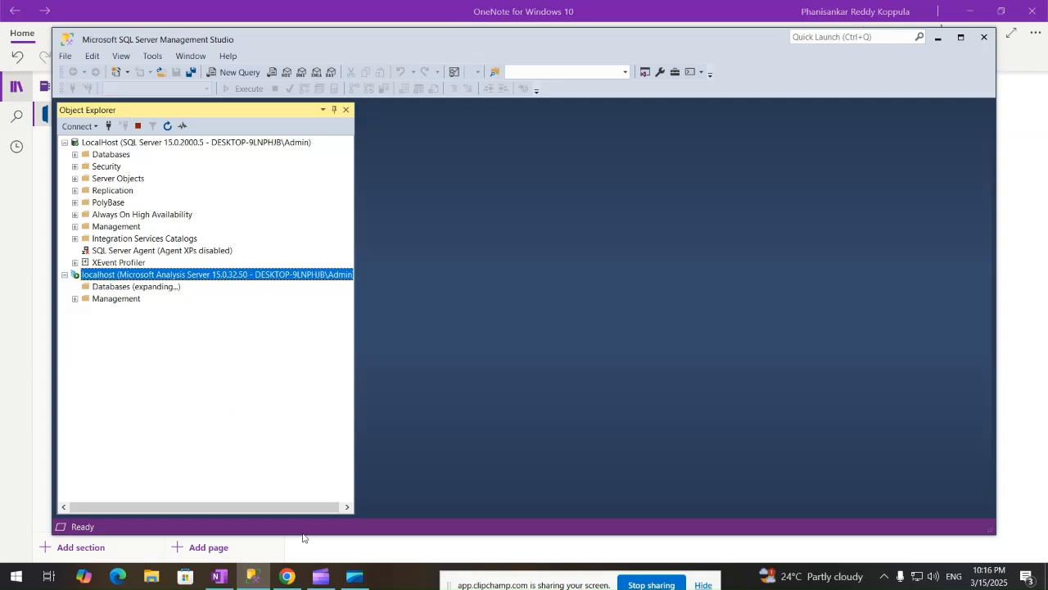
mouse_move(319, 579)
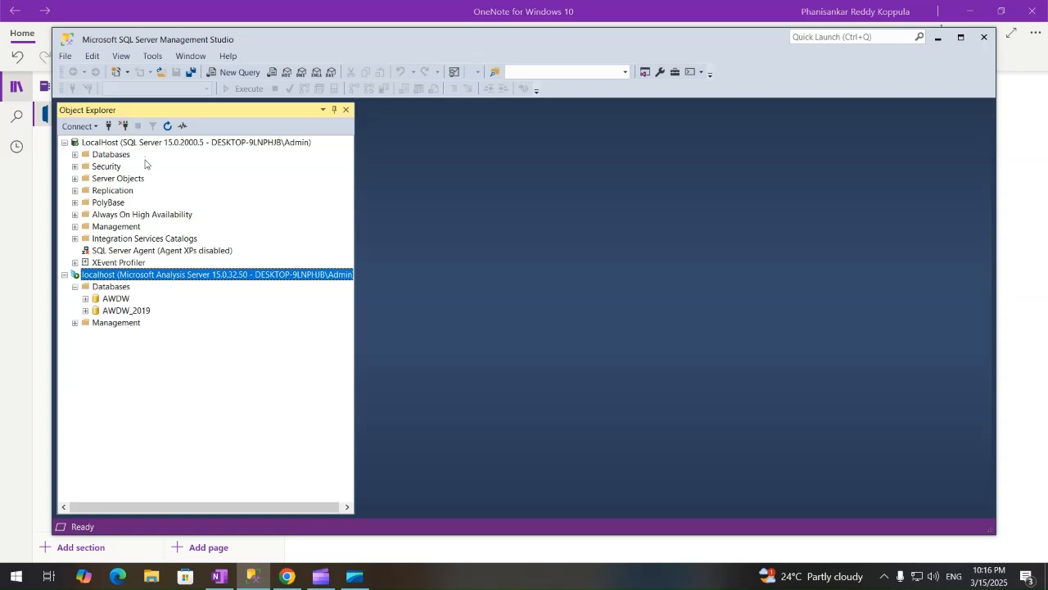
click(252, 577)
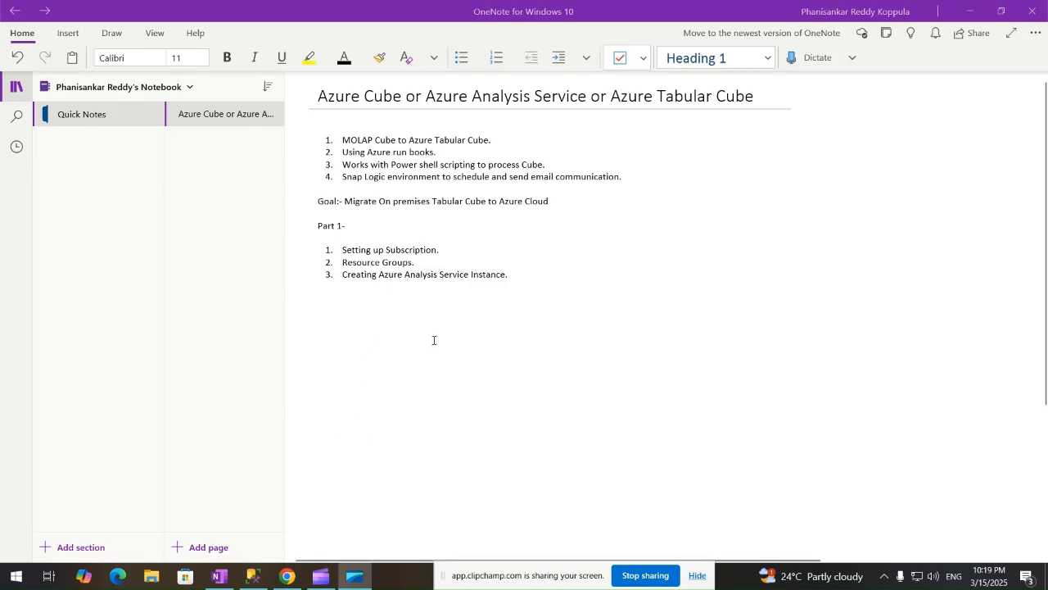
double_click(412, 250)
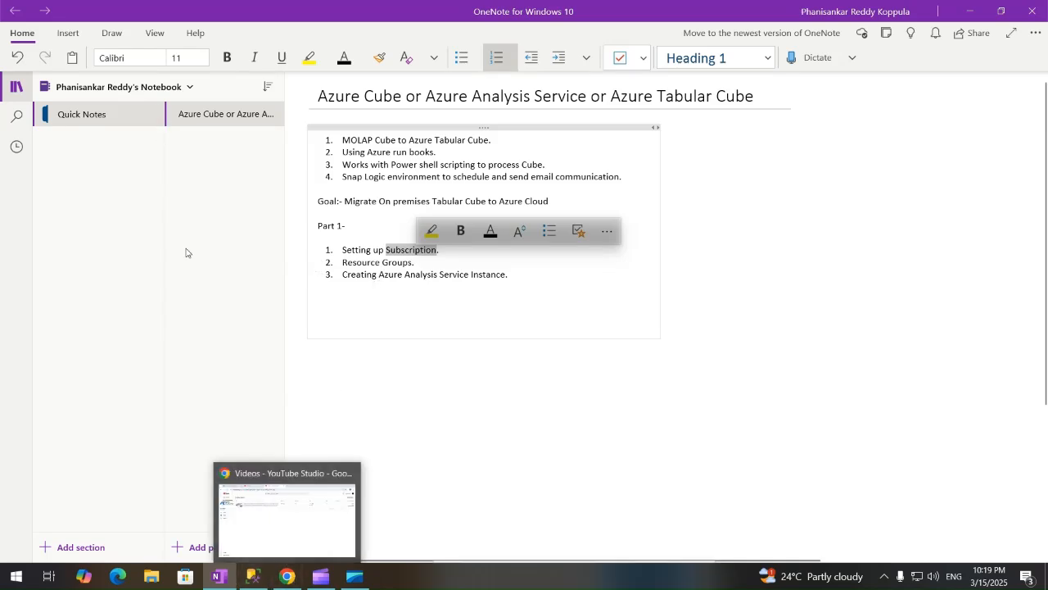
Check the Pay-As-You-Go subscription overview in Chrome, then list all subscriptions from portal home.
click(296, 576)
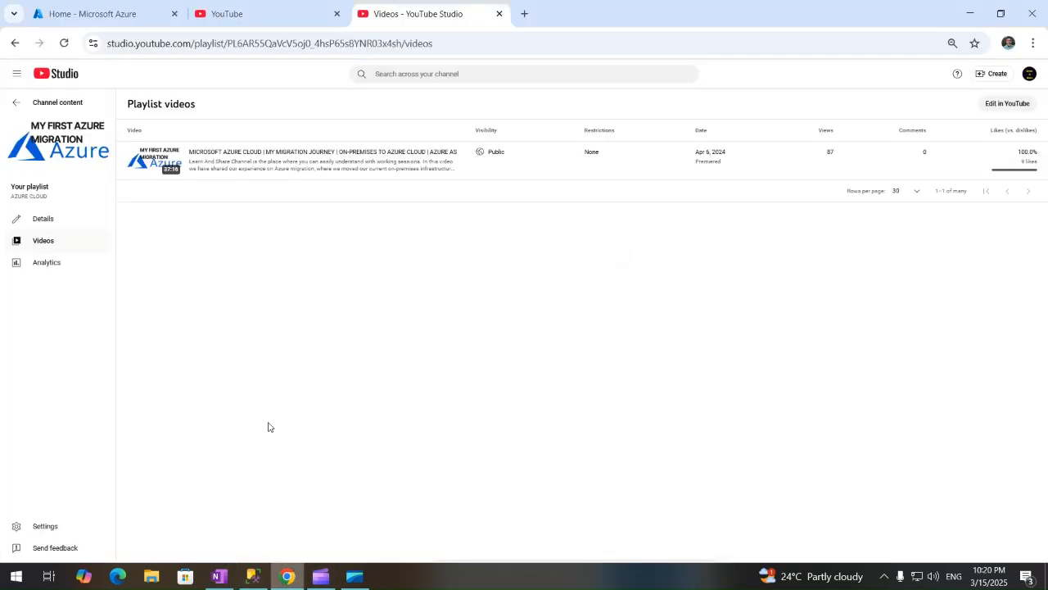
click(107, 12)
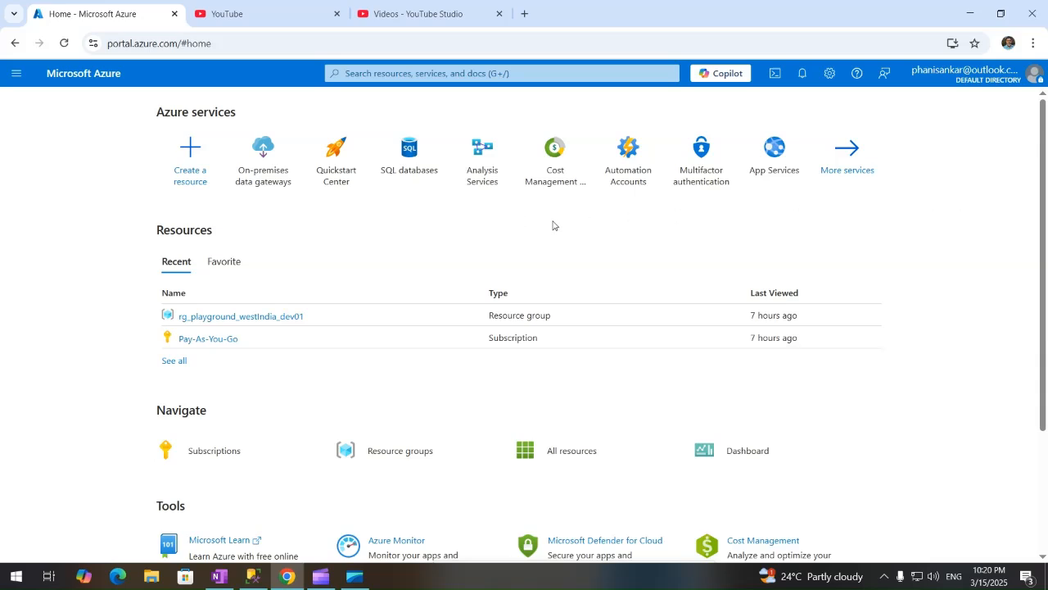
click(222, 338)
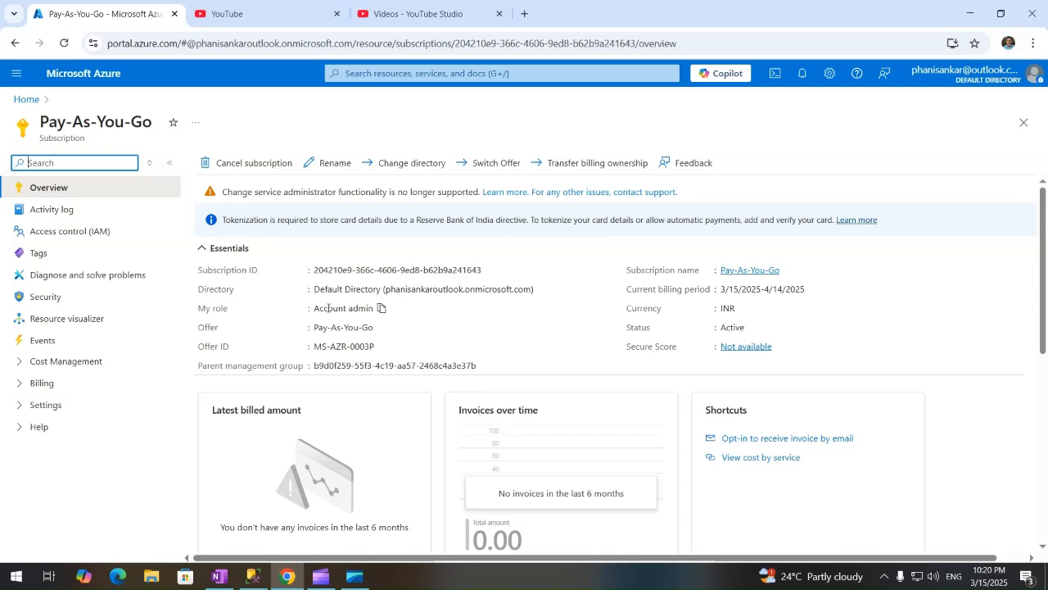
click(26, 99)
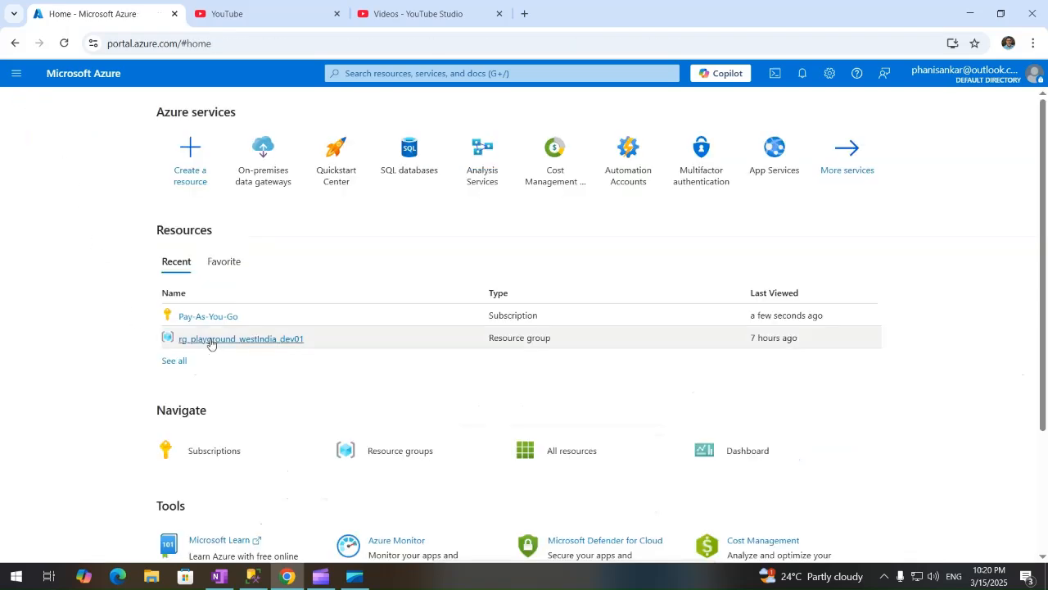
mouse_move(210, 342)
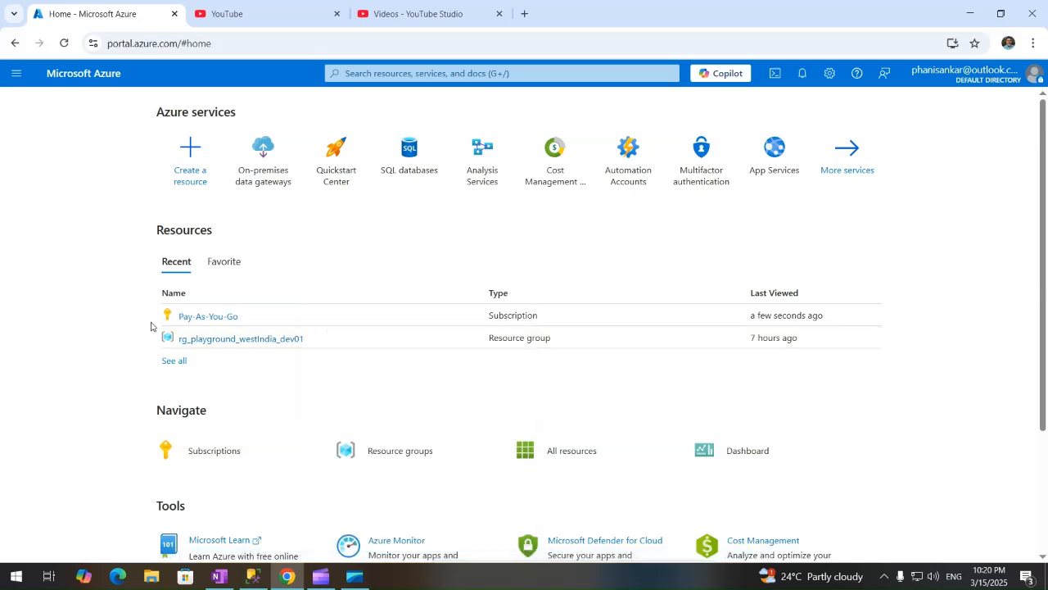
mouse_move(224, 325)
click(207, 456)
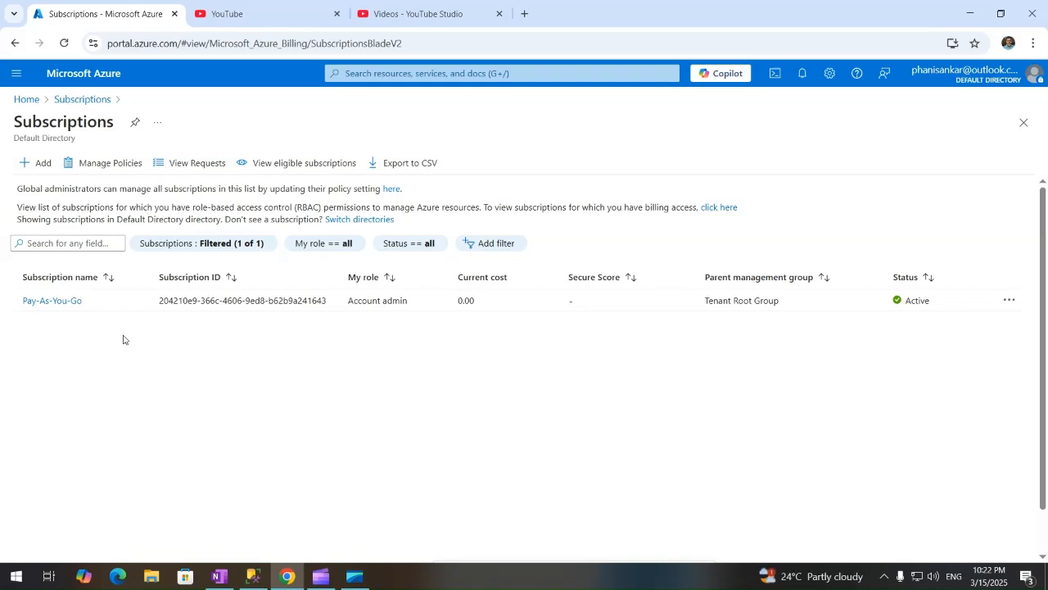
Open the Resource groups list from the Azure portal home page.
click(25, 100)
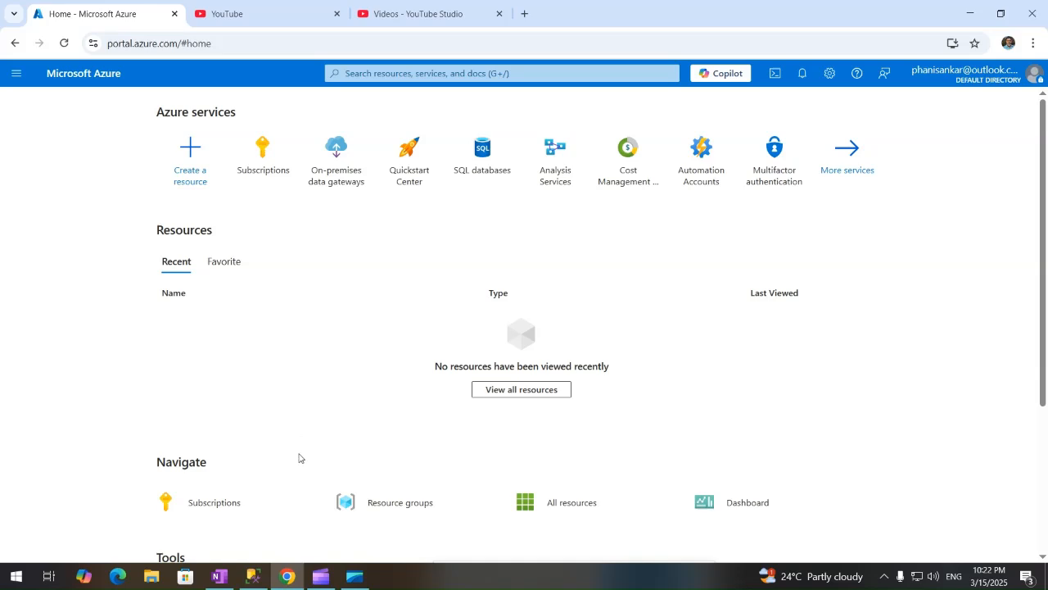
mouse_move(241, 503)
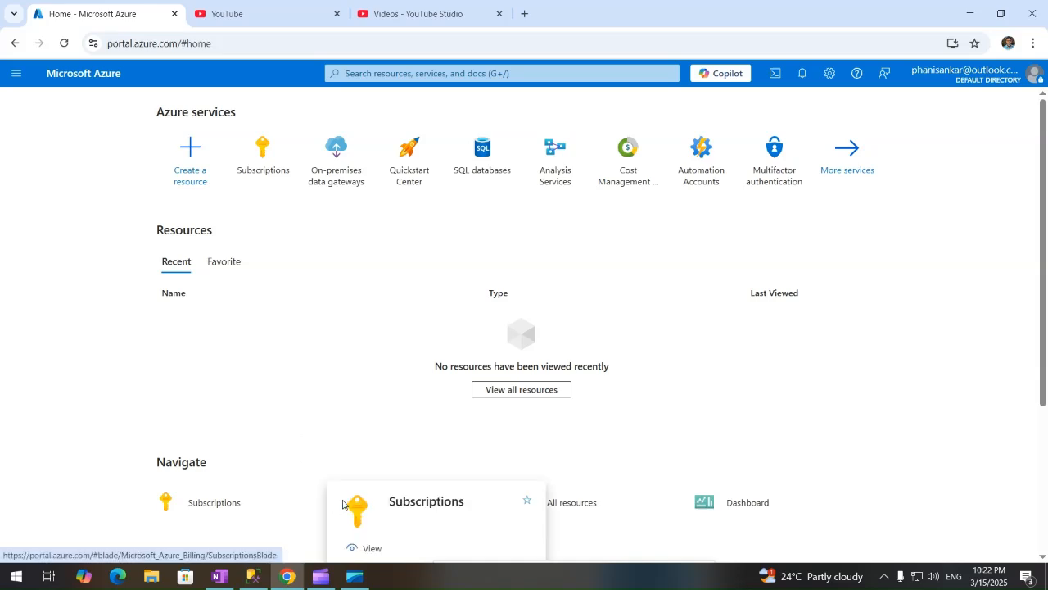
click(386, 506)
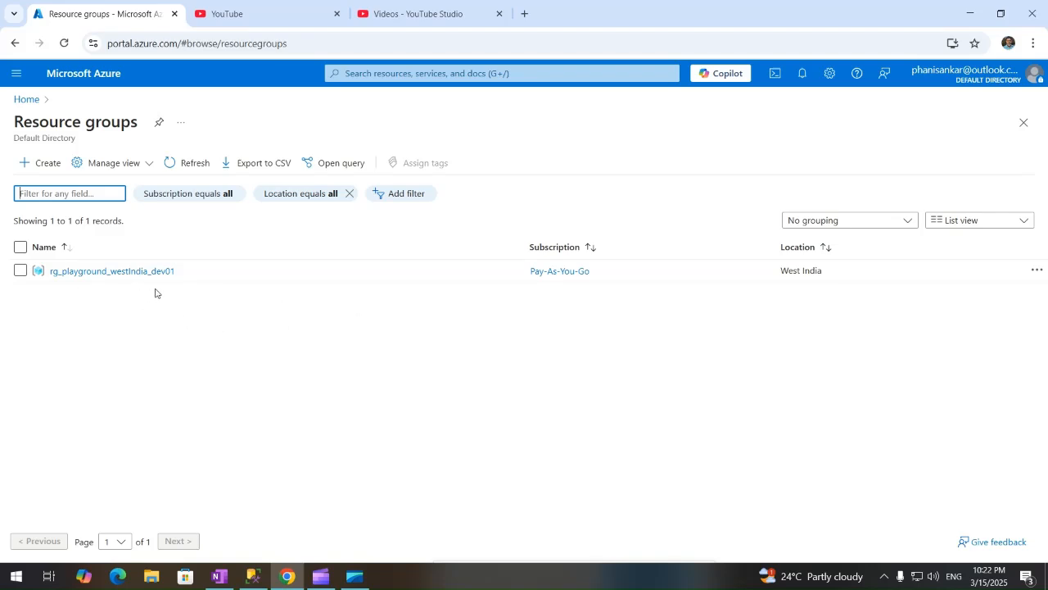
Inspect rg_playground_westIndia_dev01's view options and more-actions menu, then deselect it.
click(21, 271)
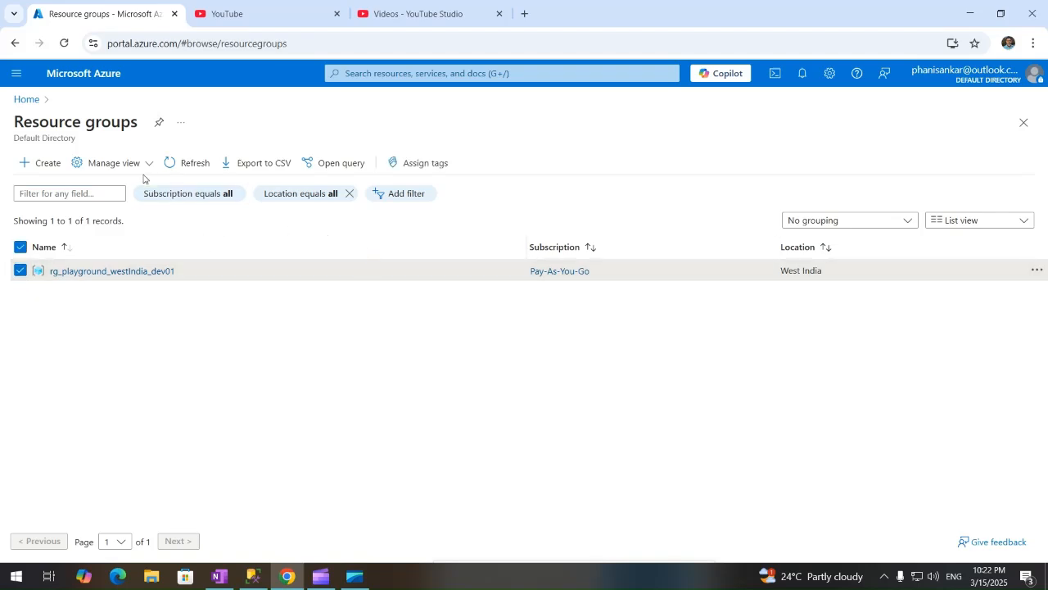
click(150, 168)
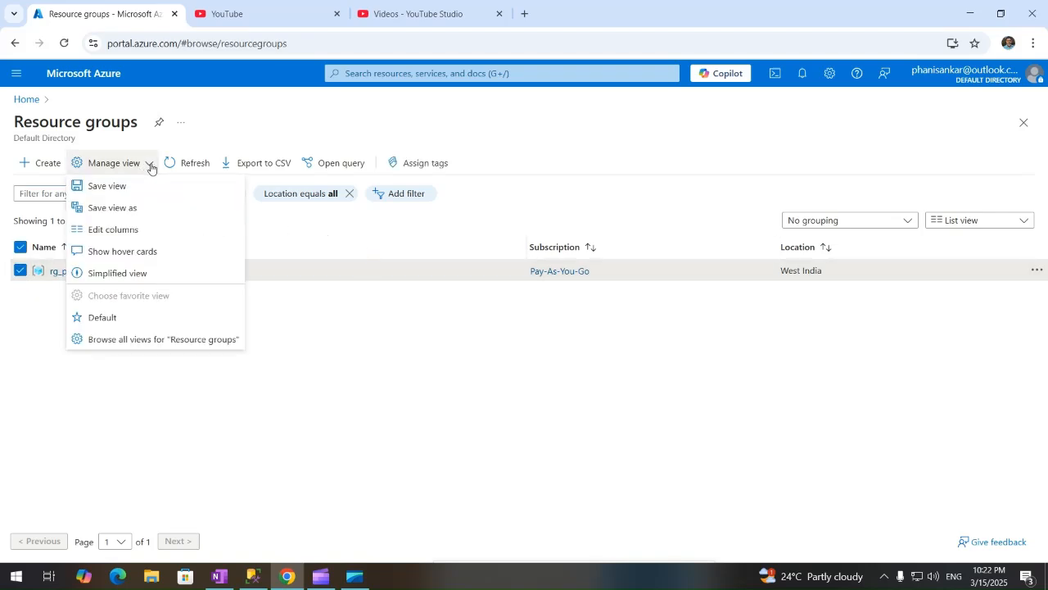
click(312, 430)
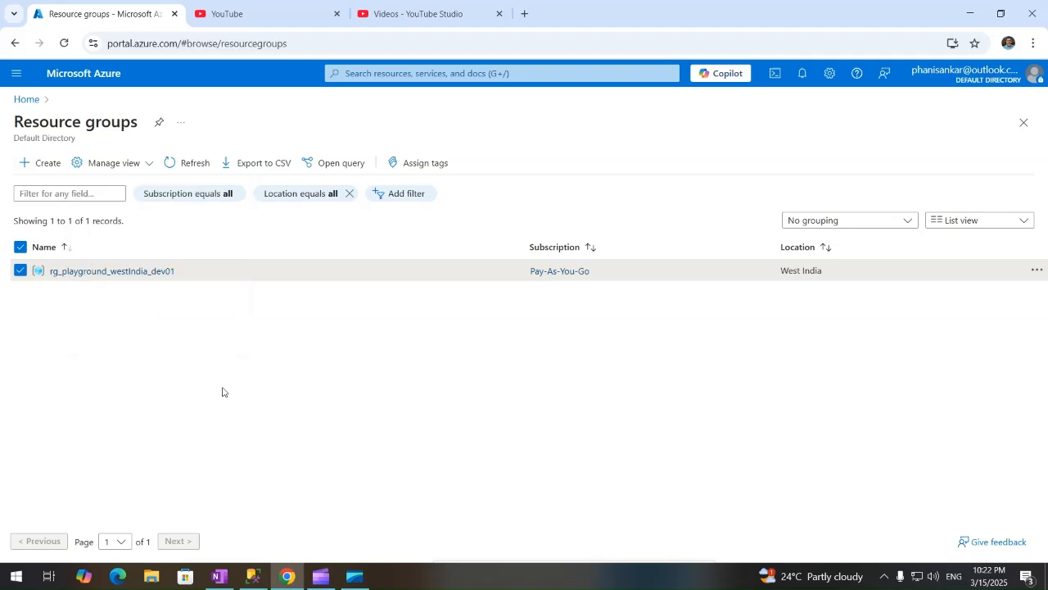
click(1036, 270)
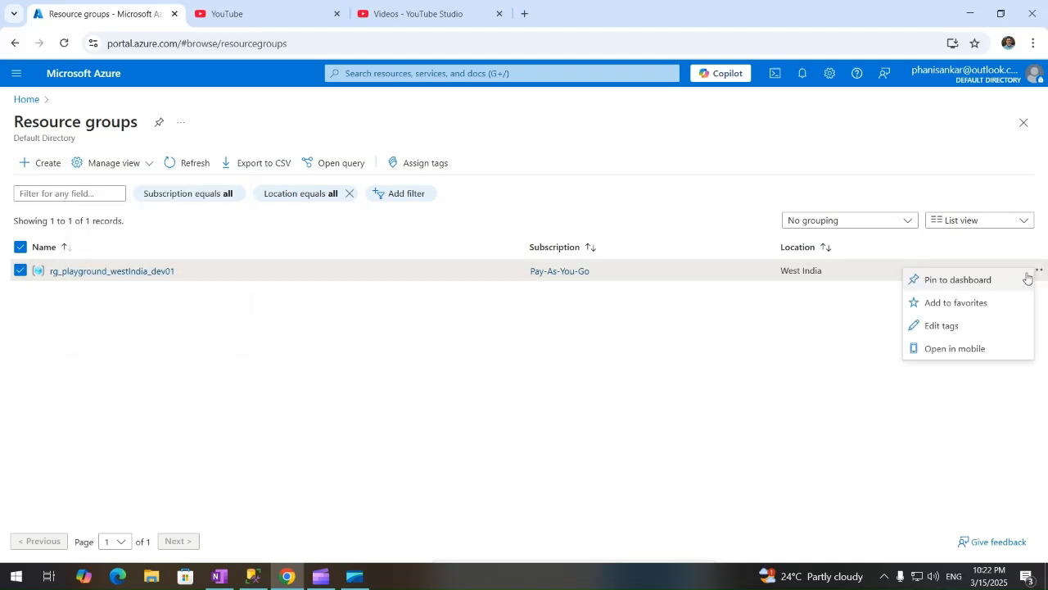
click(620, 365)
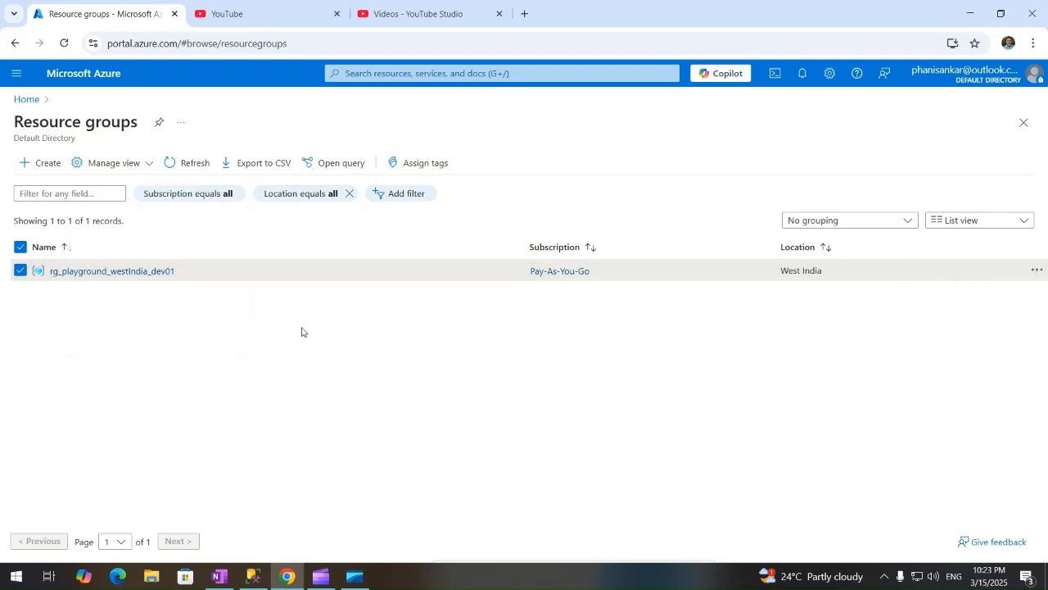
click(19, 271)
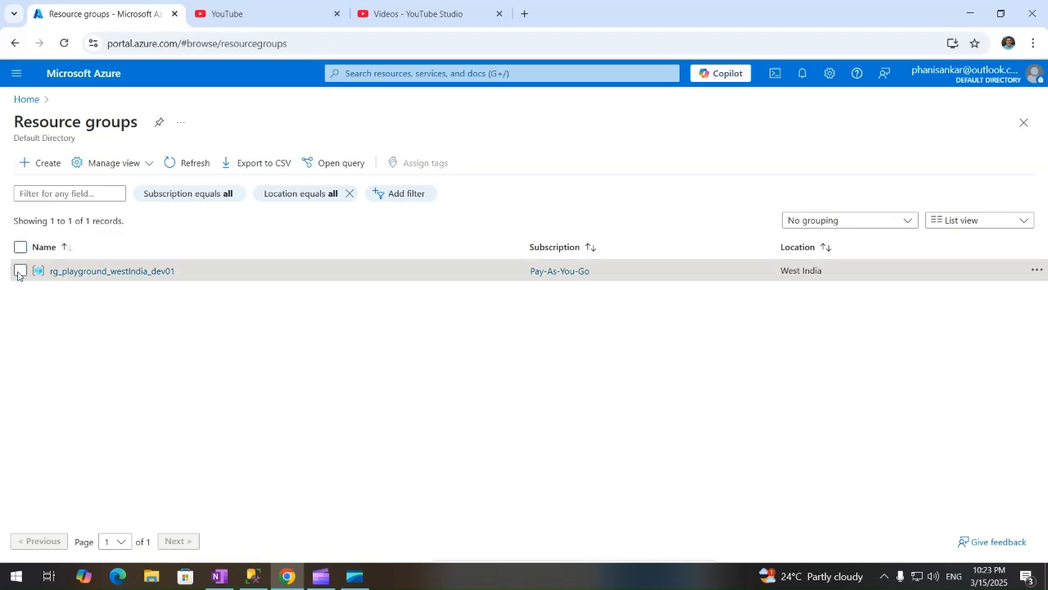
Fill a new resource group form: name Test, Pay-As-You-Go subscription, region (Asia Pacific) West India.
click(42, 168)
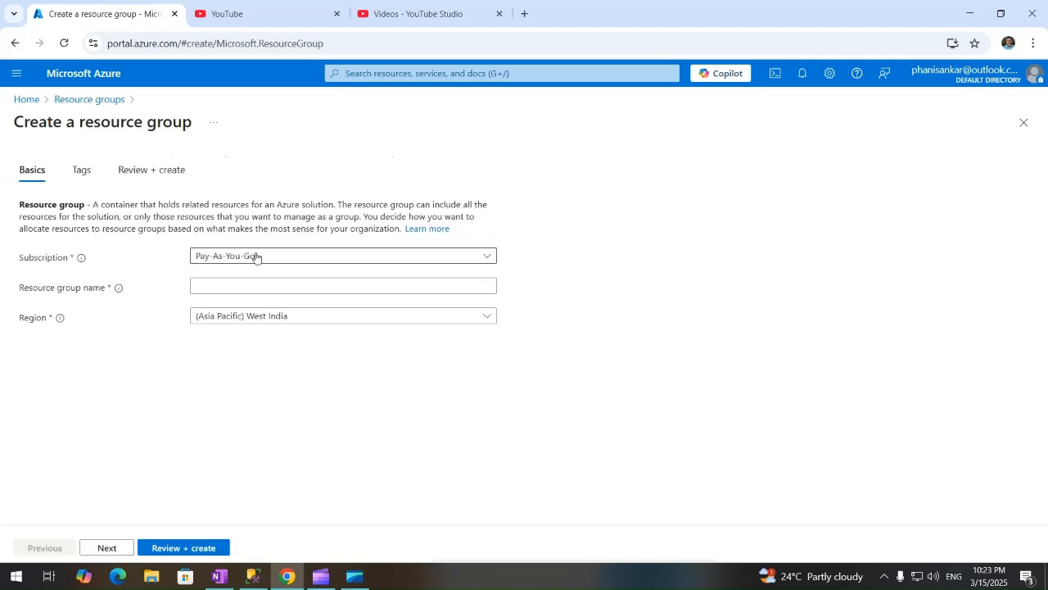
click(255, 257)
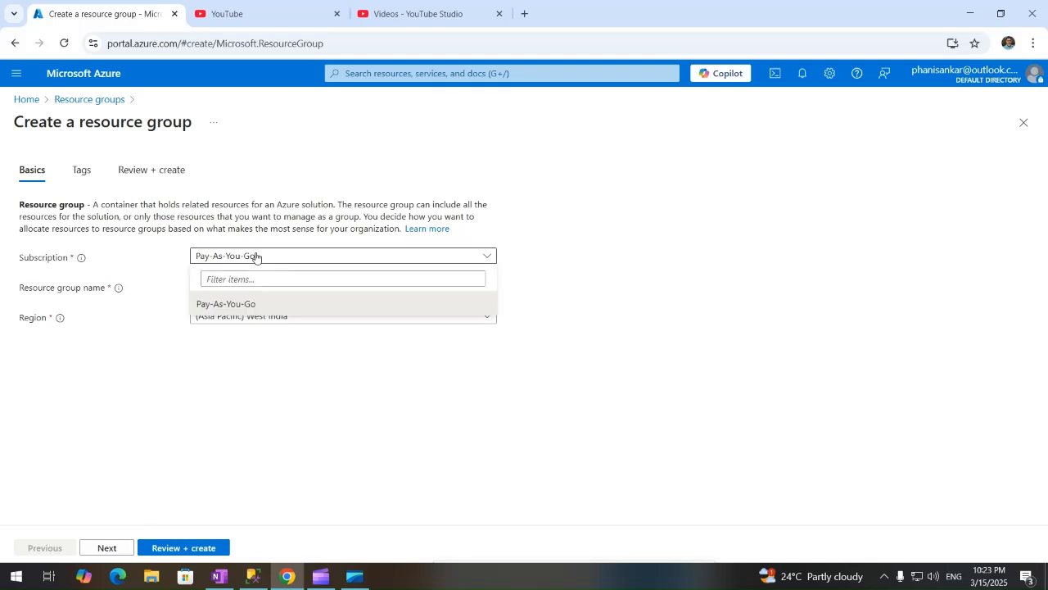
click(220, 304)
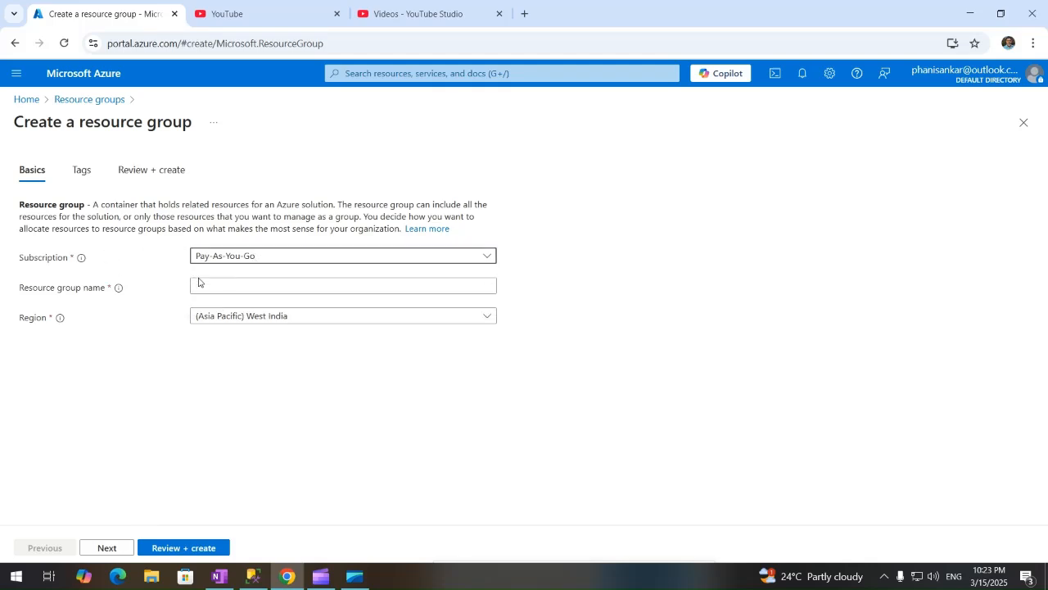
click(228, 286)
text(Test)
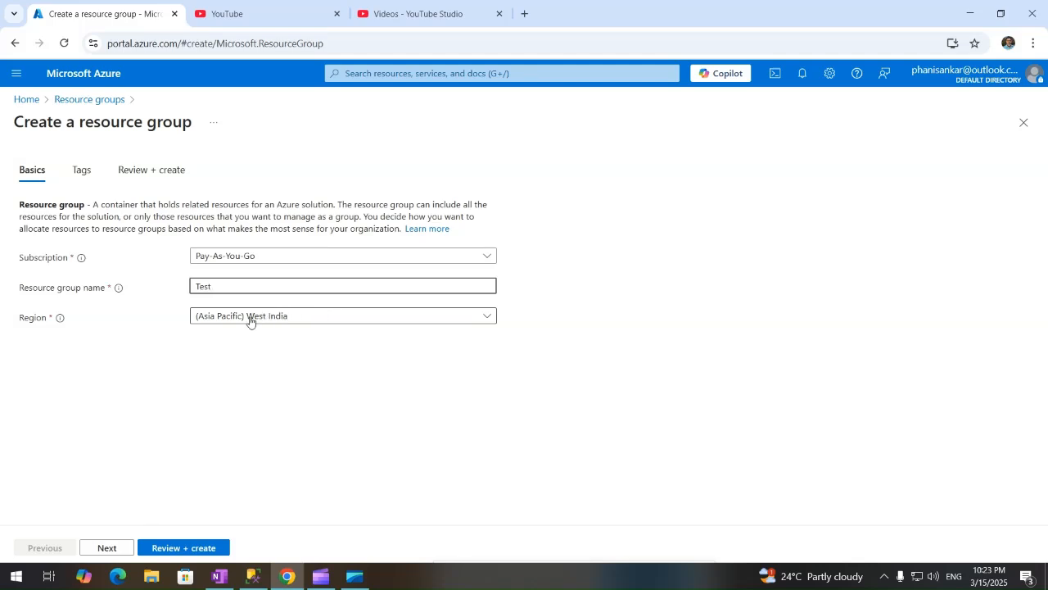
click(287, 321)
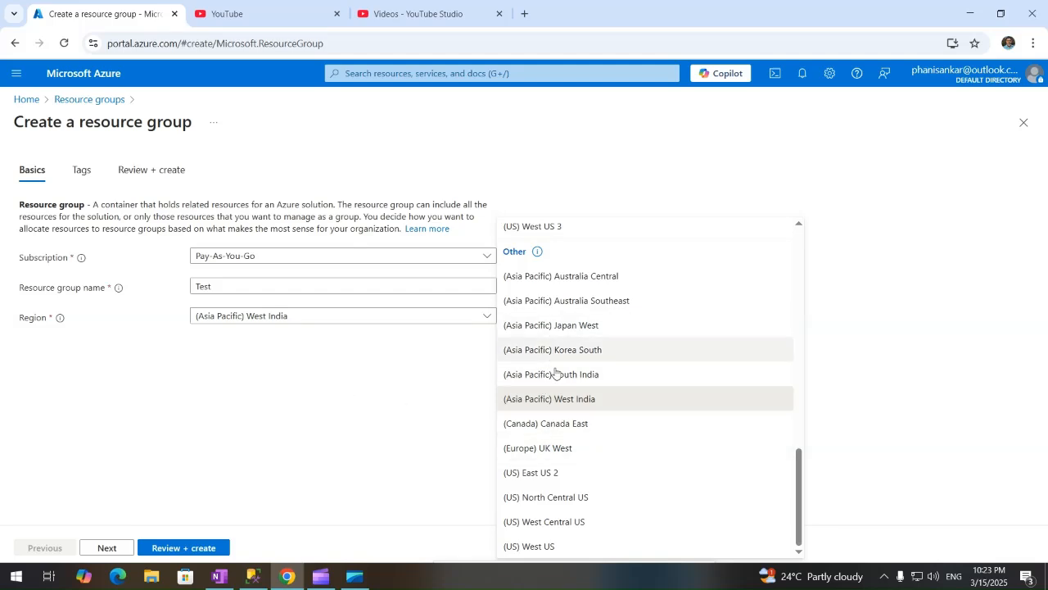
click(357, 356)
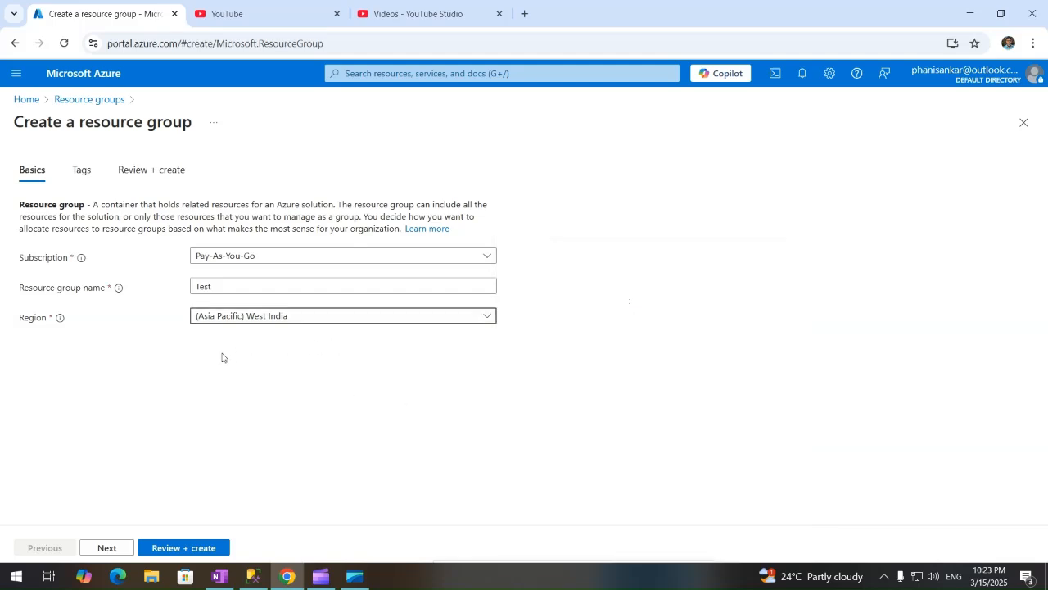
click(83, 169)
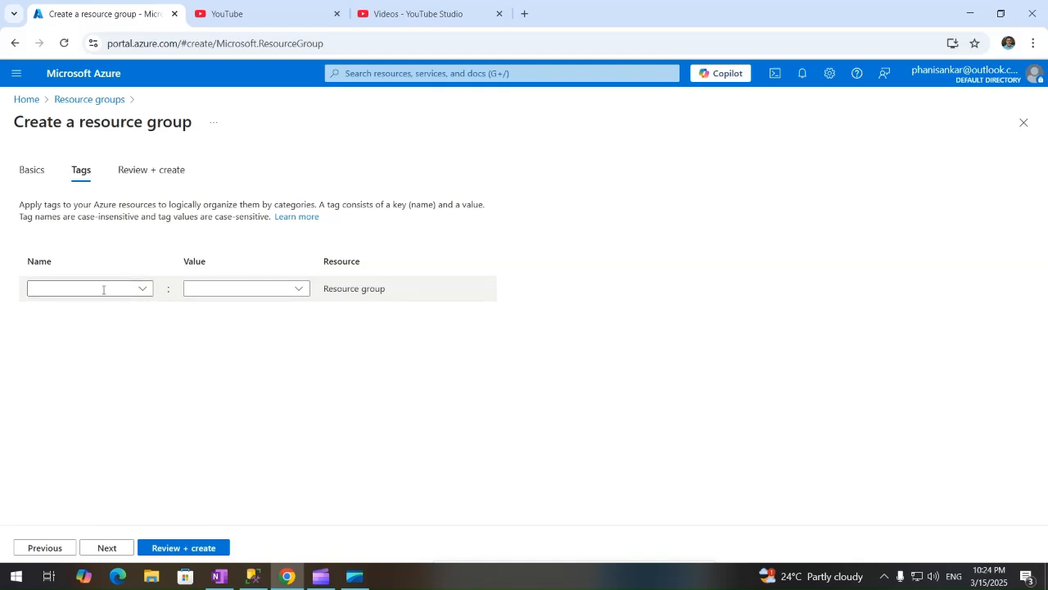
Tag the new group environment: prod and owner set to the owner's name.
click(140, 288)
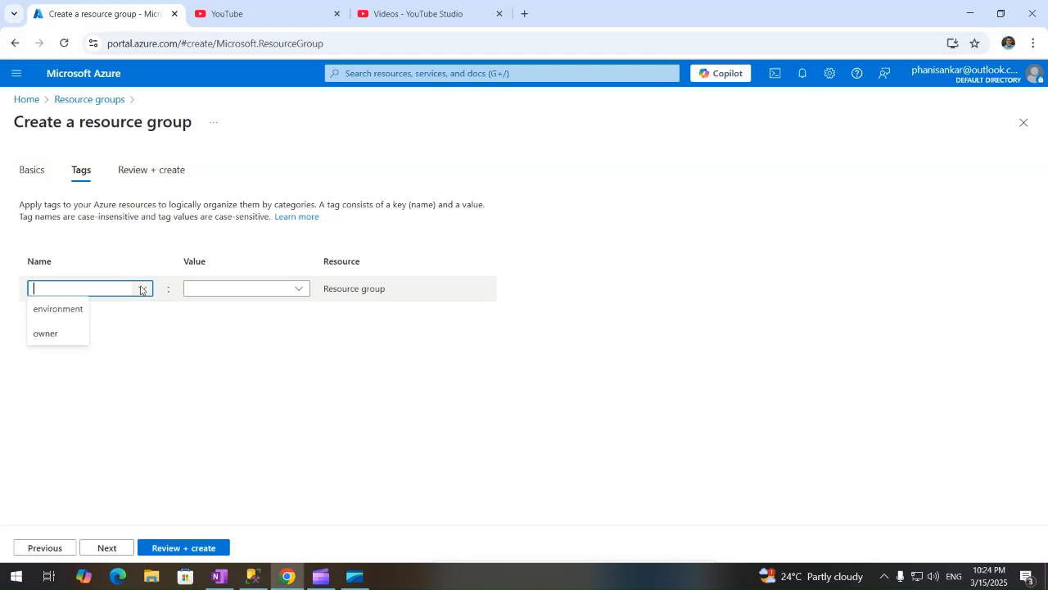
click(56, 309)
click(225, 288)
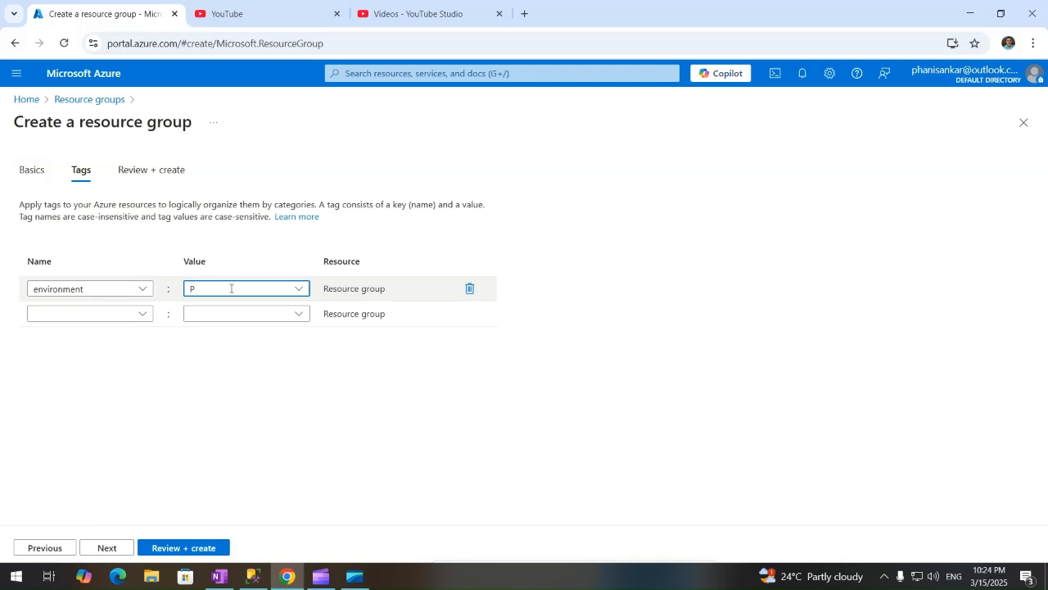
click(142, 314)
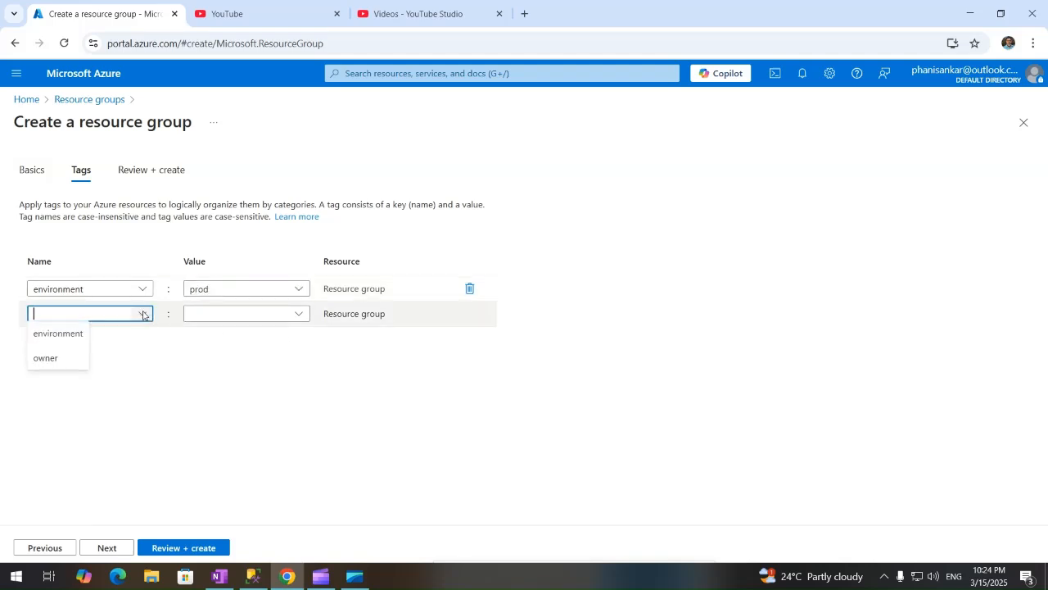
click(66, 358)
click(223, 316)
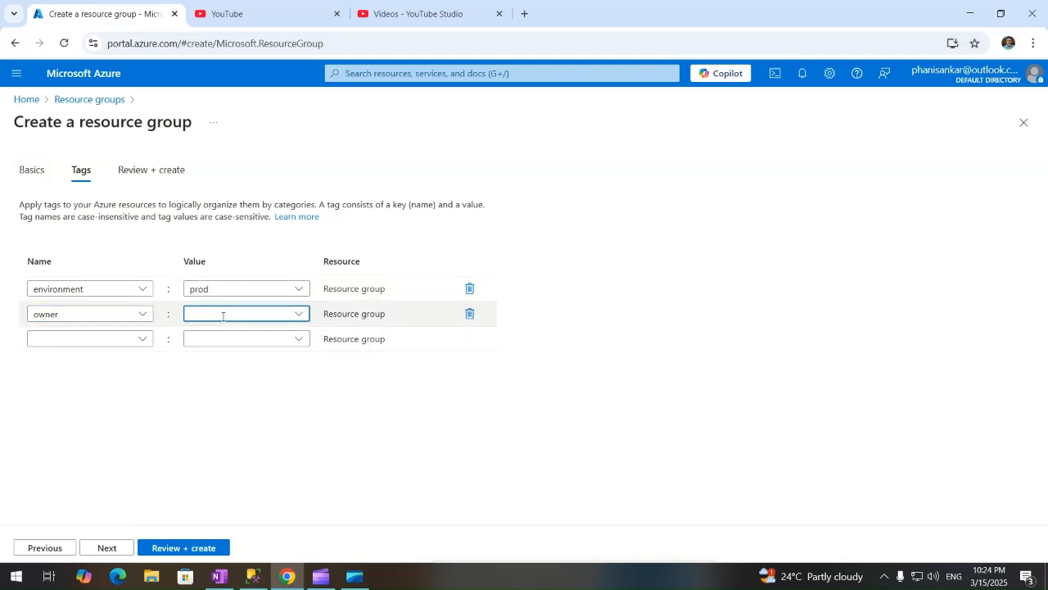
text(koppula)
click(312, 430)
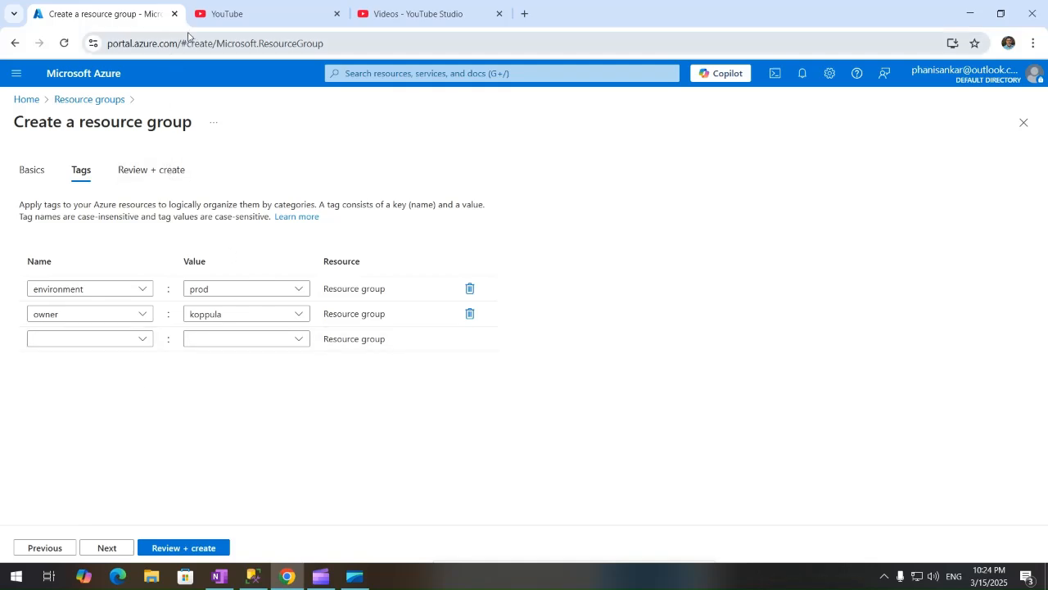
In a new tab, open rg_playground_westIndia_dev01's Tags page showing environment dev and owner.
click(524, 13)
text(p)
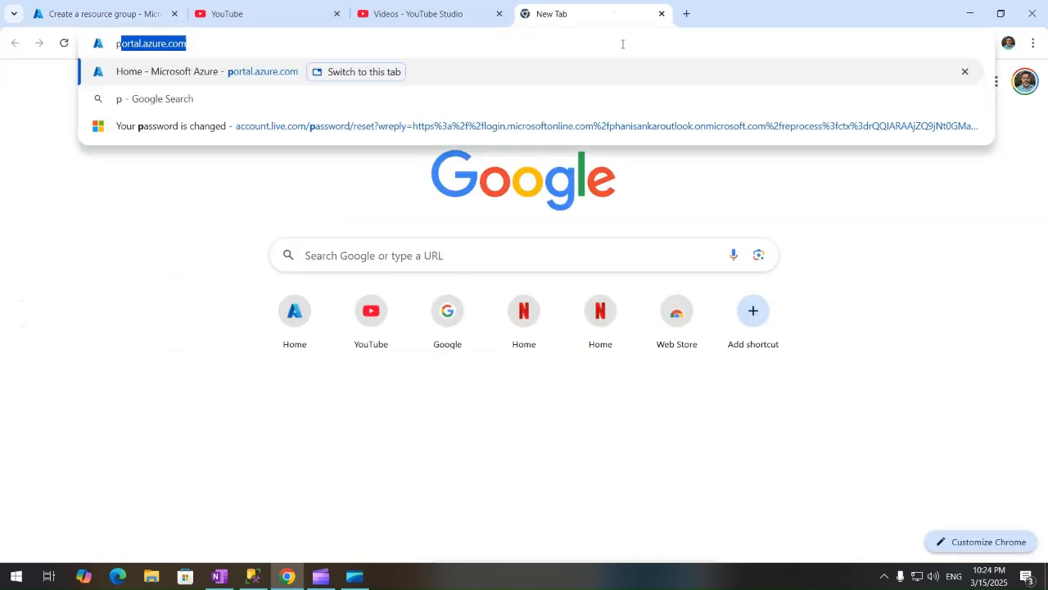
text(ort)
key(Return)
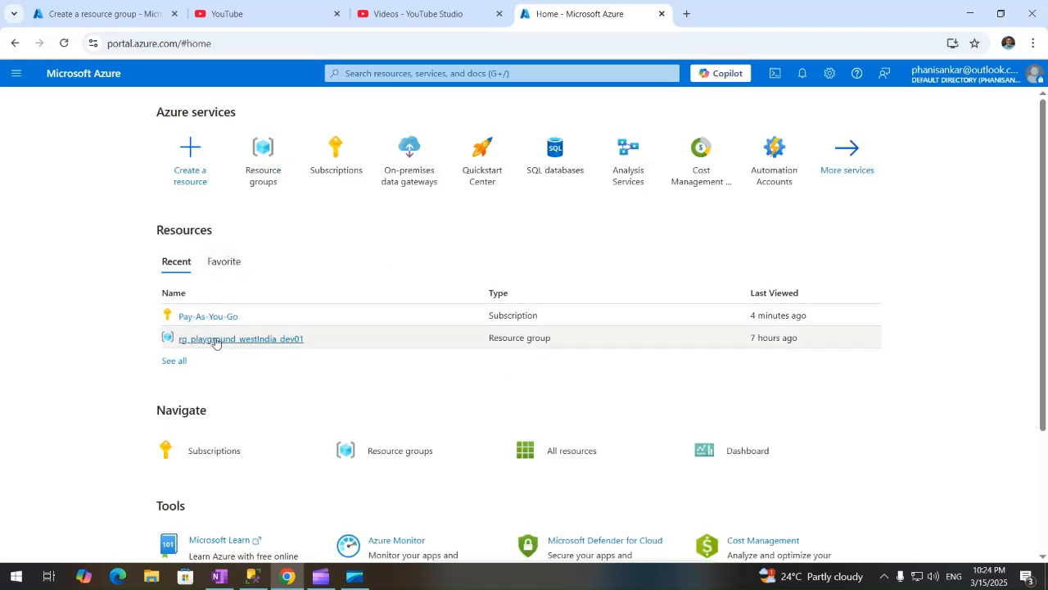
click(215, 339)
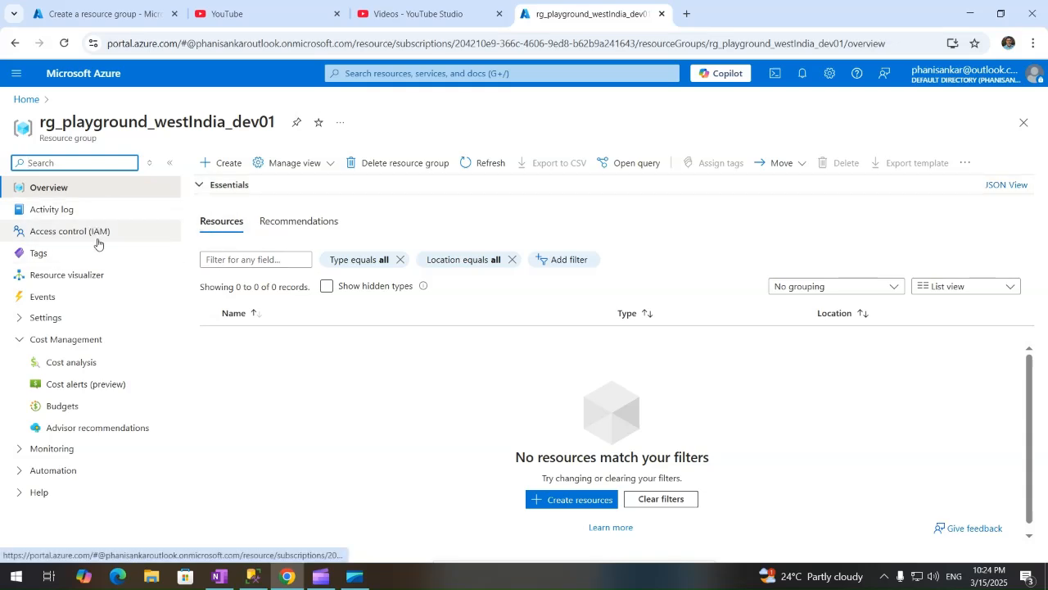
click(37, 252)
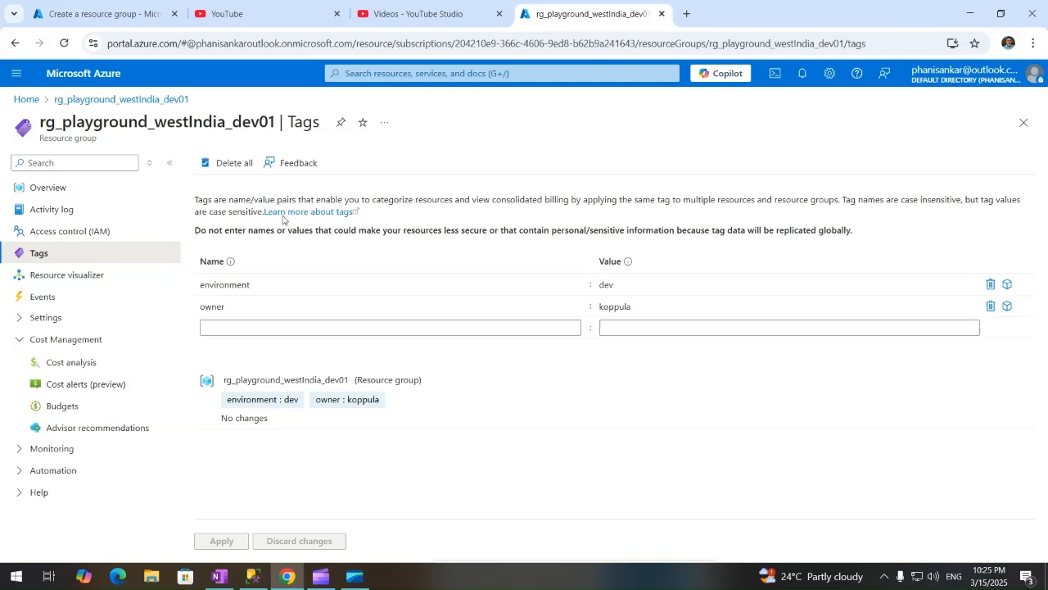
Validate the Test group's Review + create summary, then return the other tab to portal home.
click(78, 9)
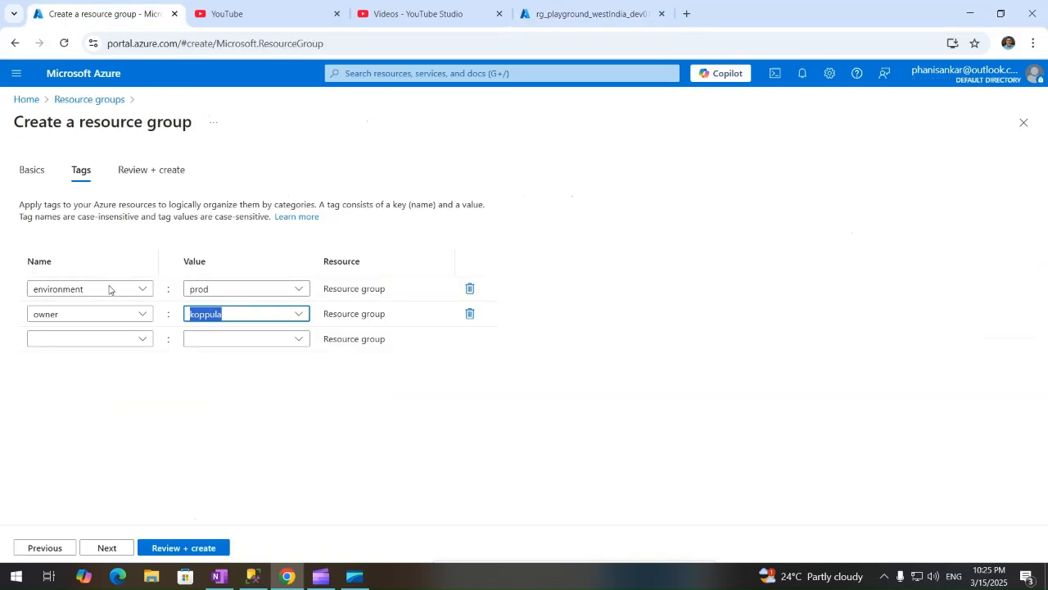
click(151, 172)
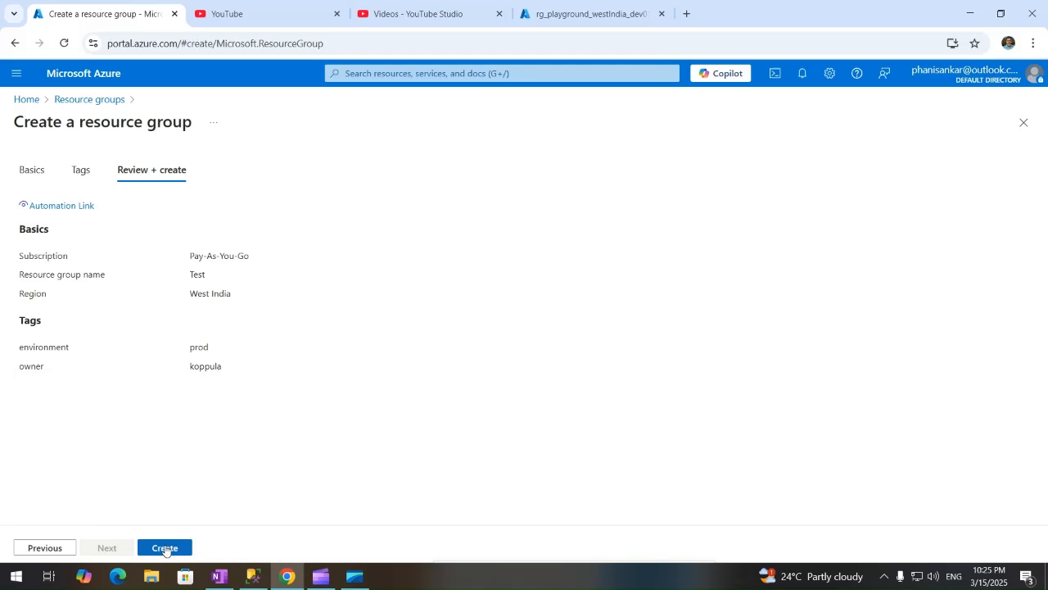
click(598, 18)
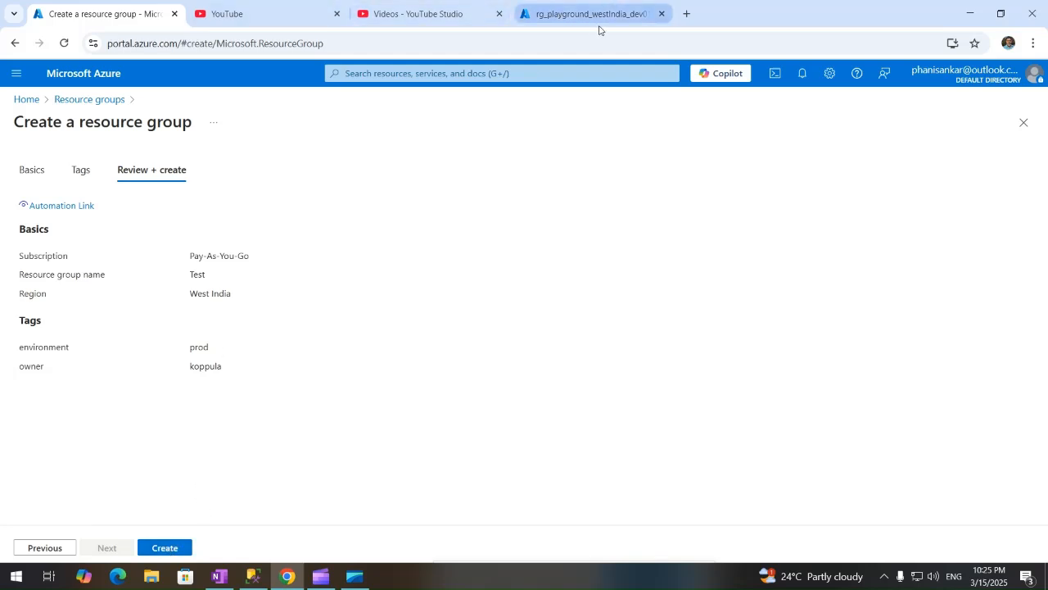
click(27, 100)
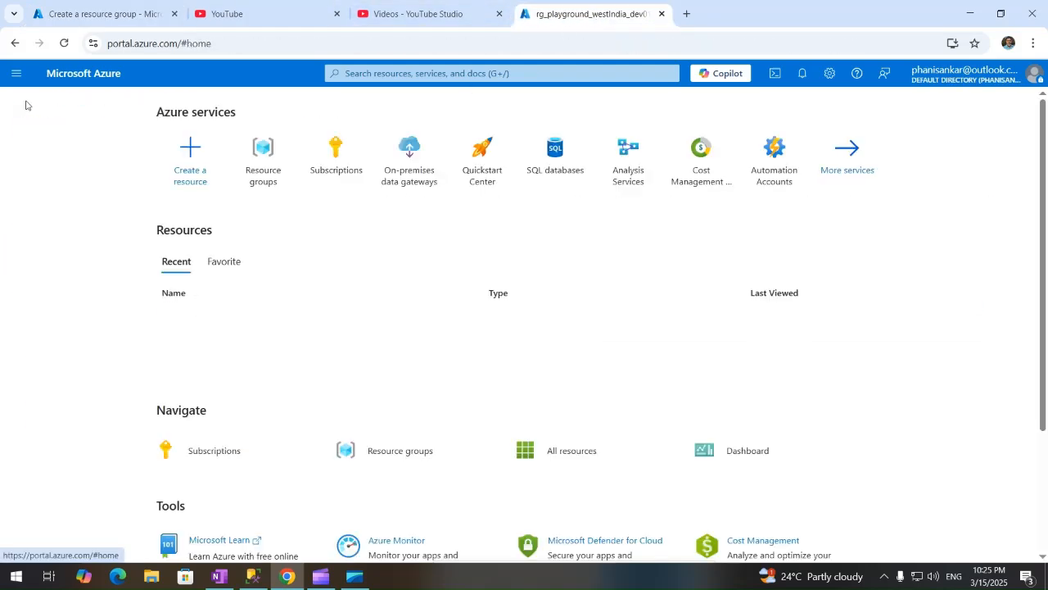
Confirm Resource groups lists only rg_playground_westIndia_dev01, then switch to the OneNote notes.
click(398, 450)
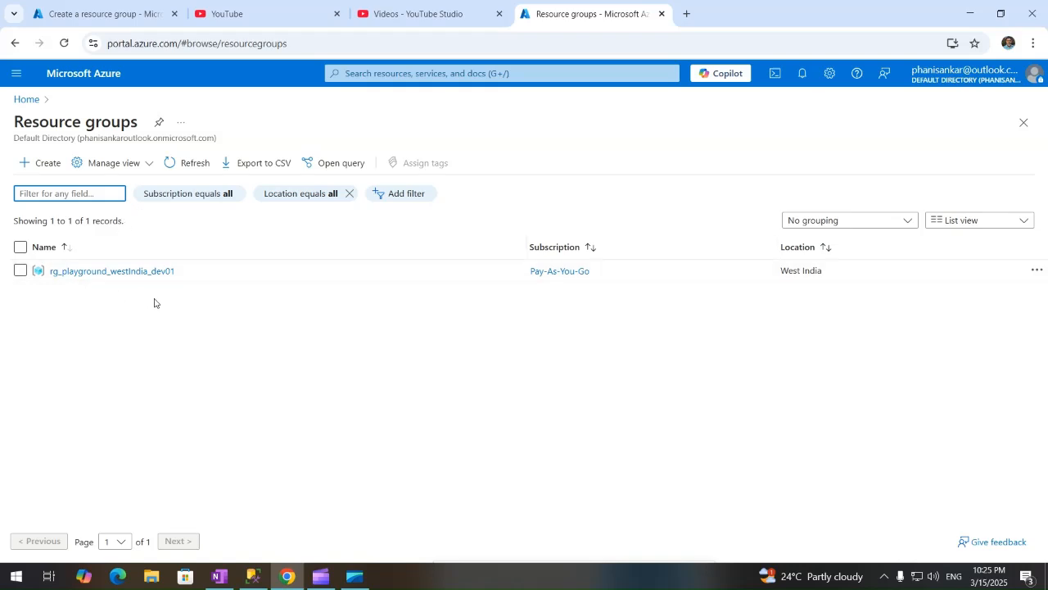
click(32, 101)
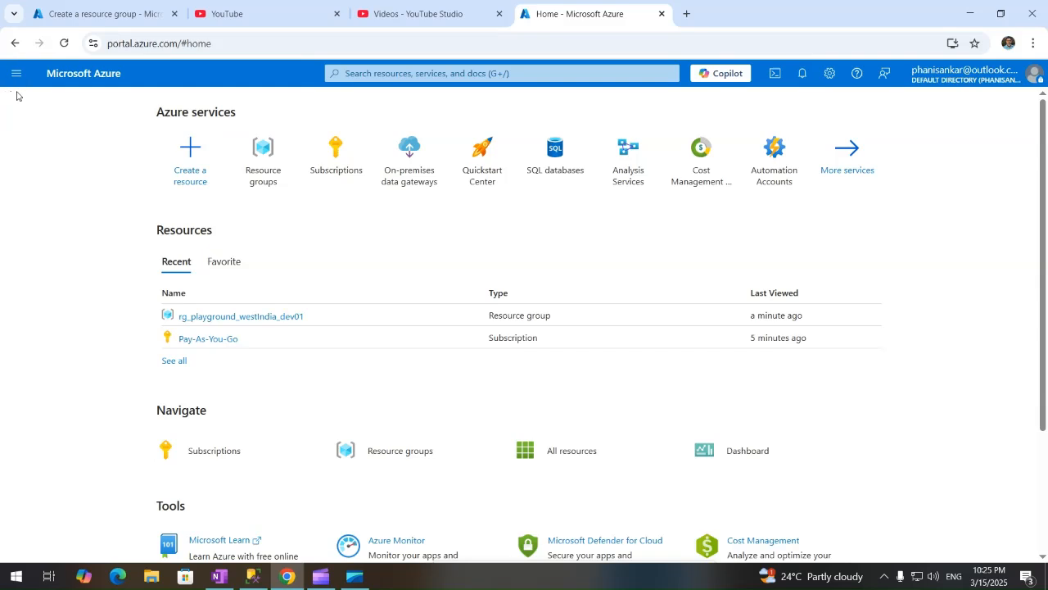
click(220, 576)
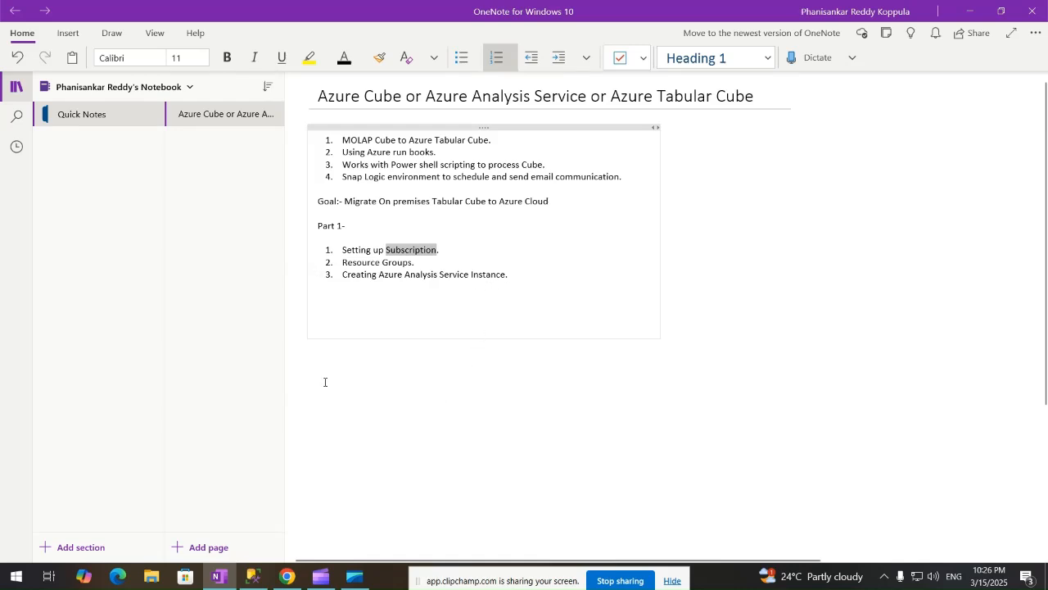
Return from the OneNote Part 1 plan to the Azure portal home page.
click(287, 576)
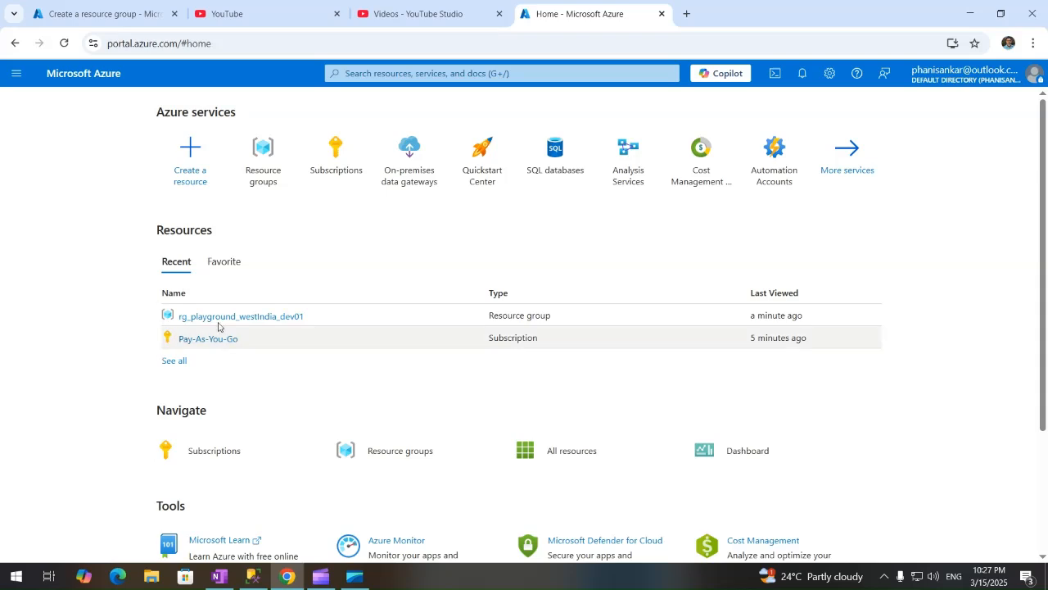
Open All services from the portal's navigation menu.
mouse_move(263, 312)
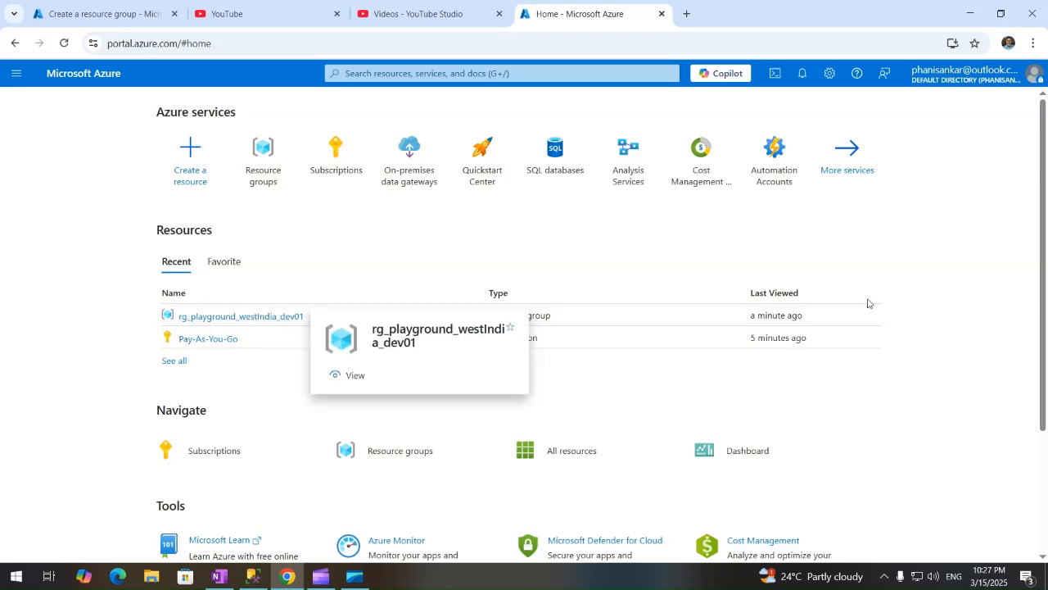
mouse_move(628, 167)
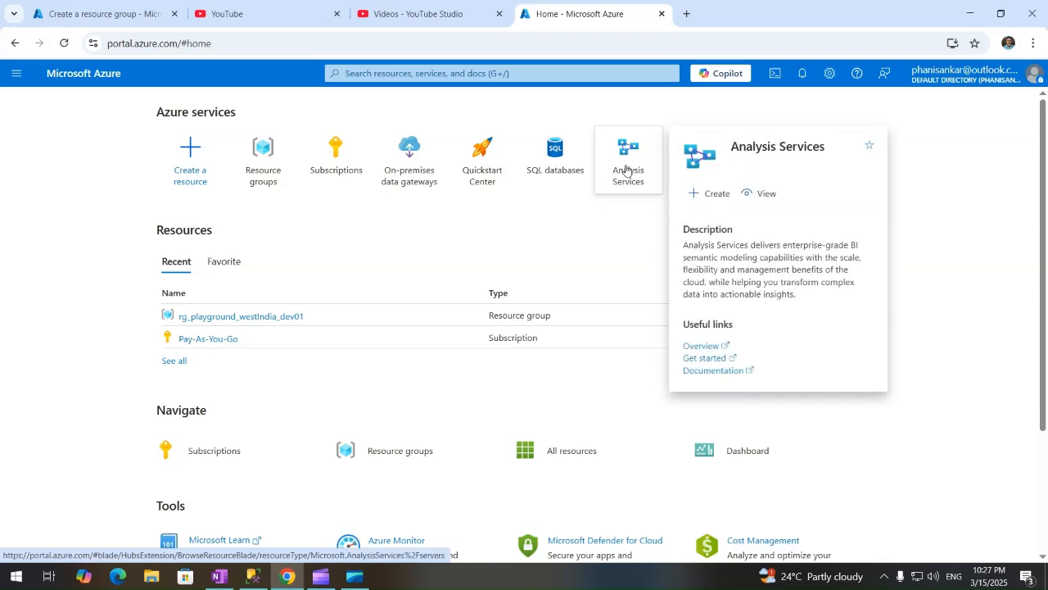
click(17, 74)
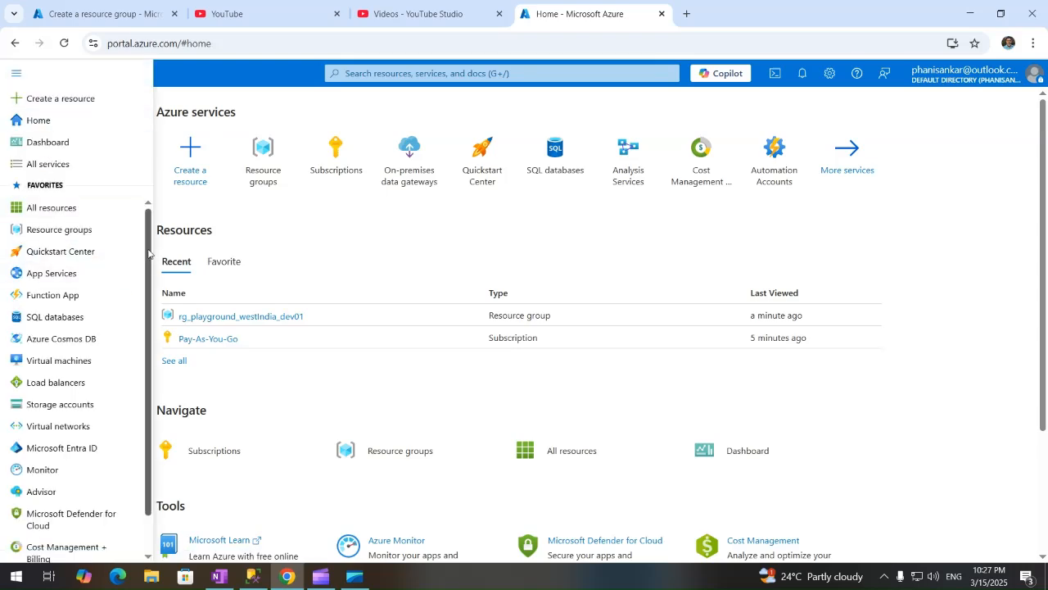
scroll(154, 275, down, 1)
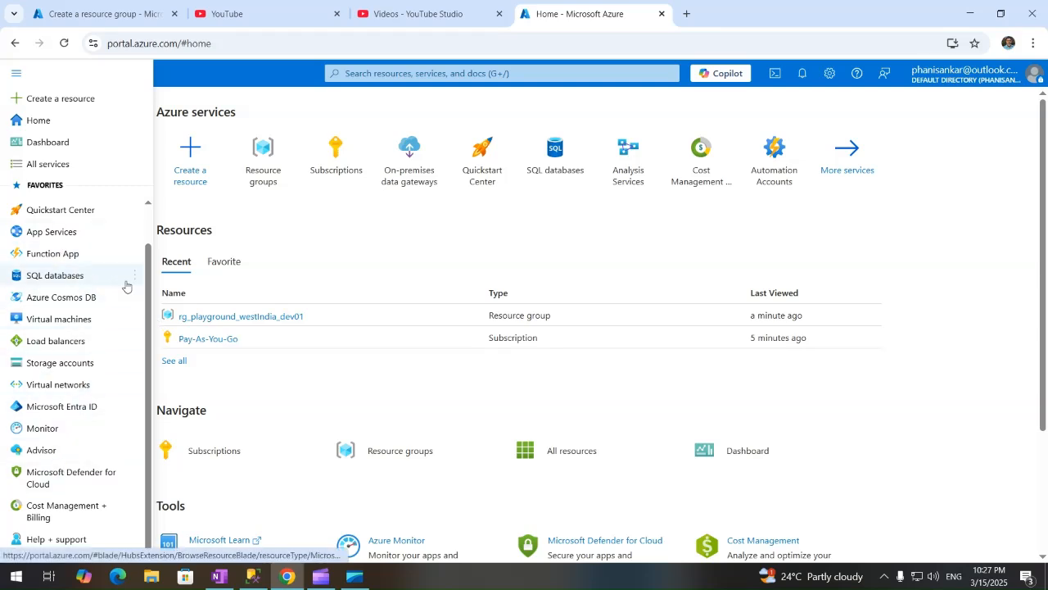
scroll(135, 205, up, 1)
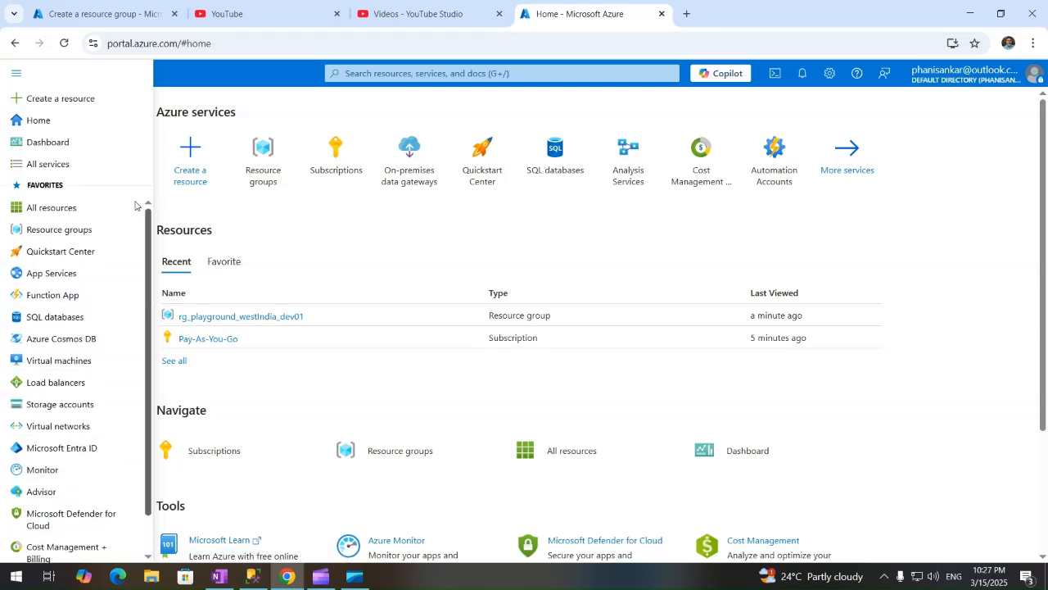
click(39, 166)
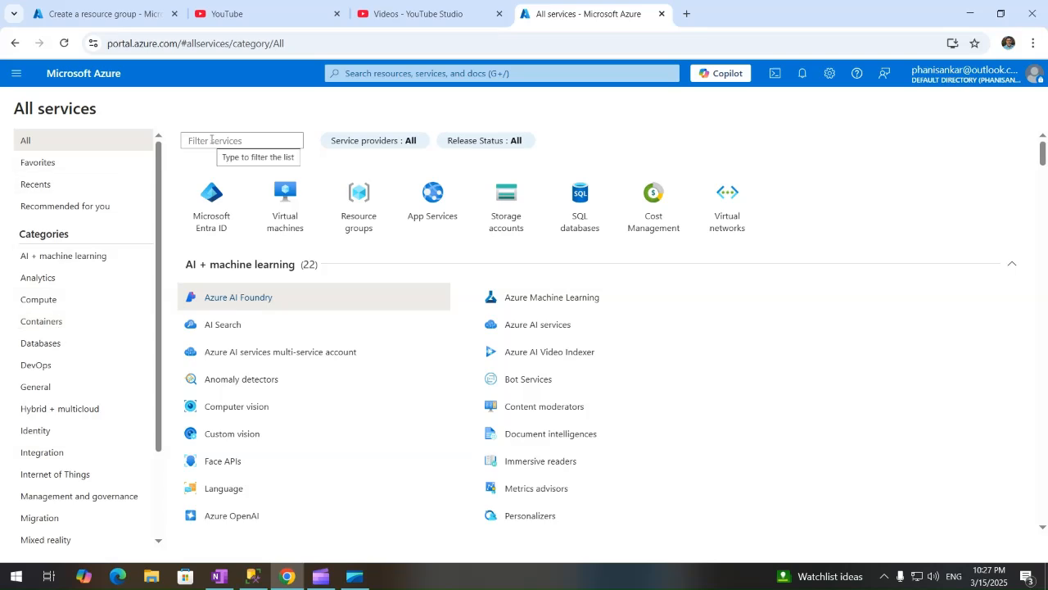
Filter services for 'azure analysis' and start creating an Analysis Services server.
text(a)
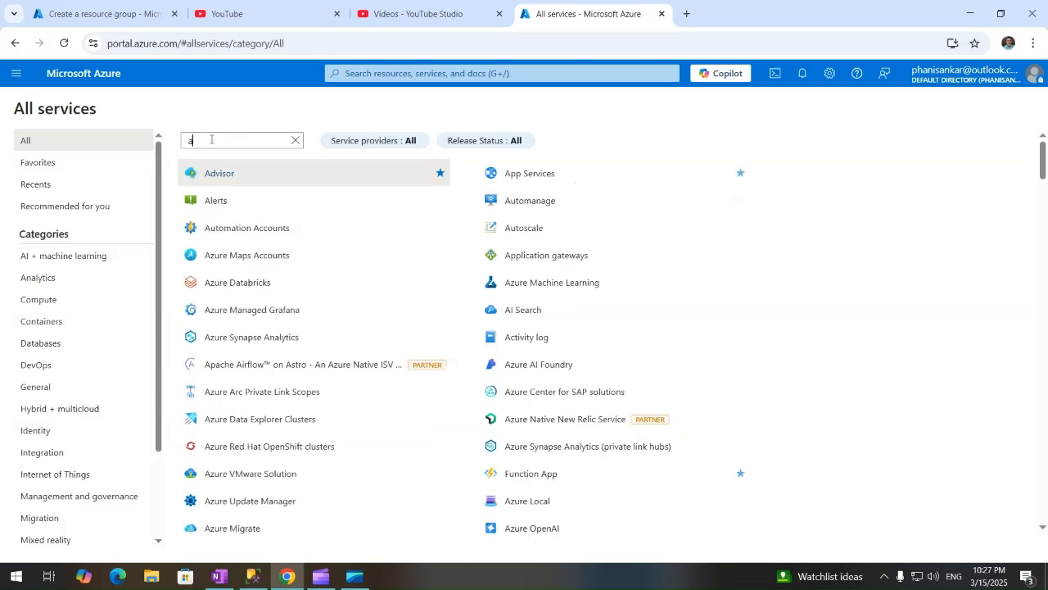
text(zure analy)
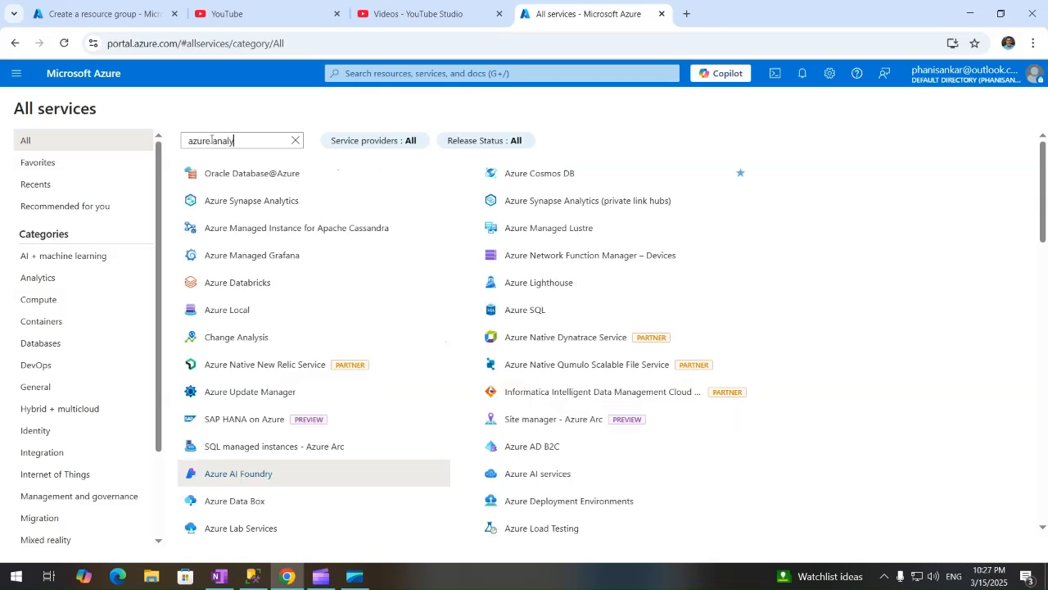
text(sis)
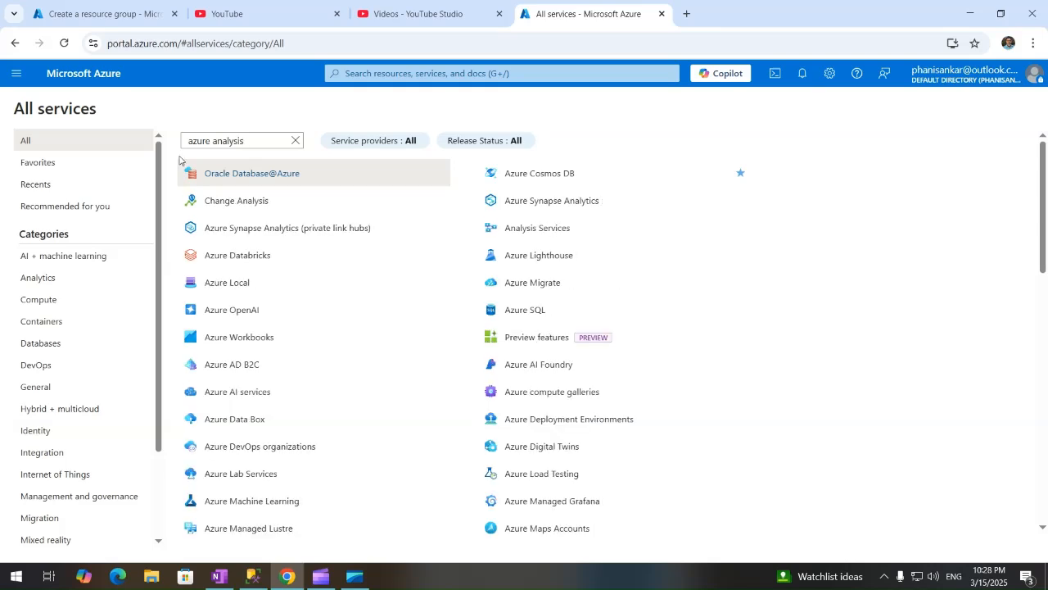
mouse_move(531, 232)
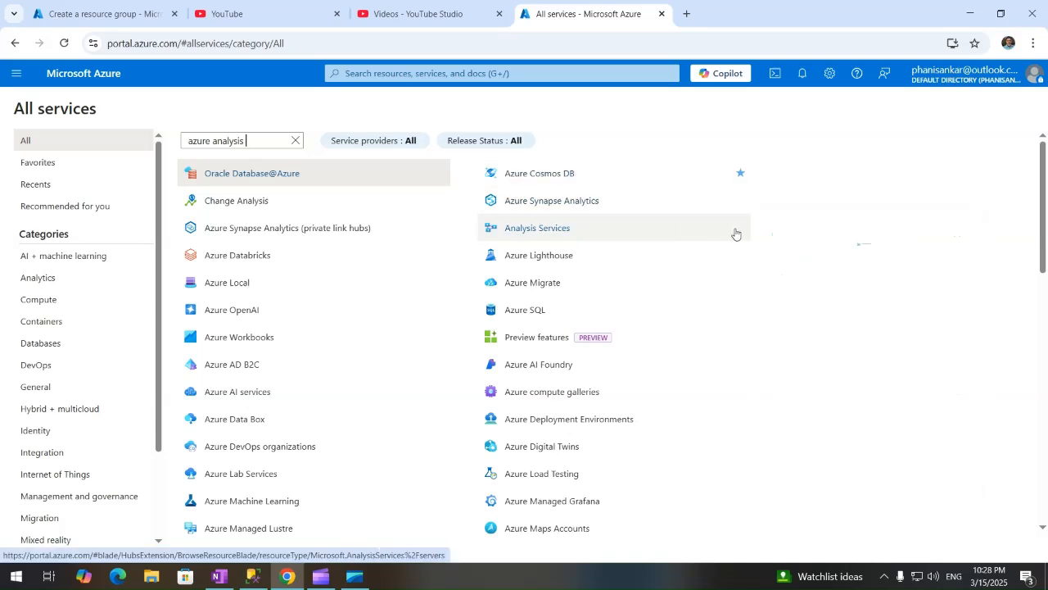
mouse_move(736, 234)
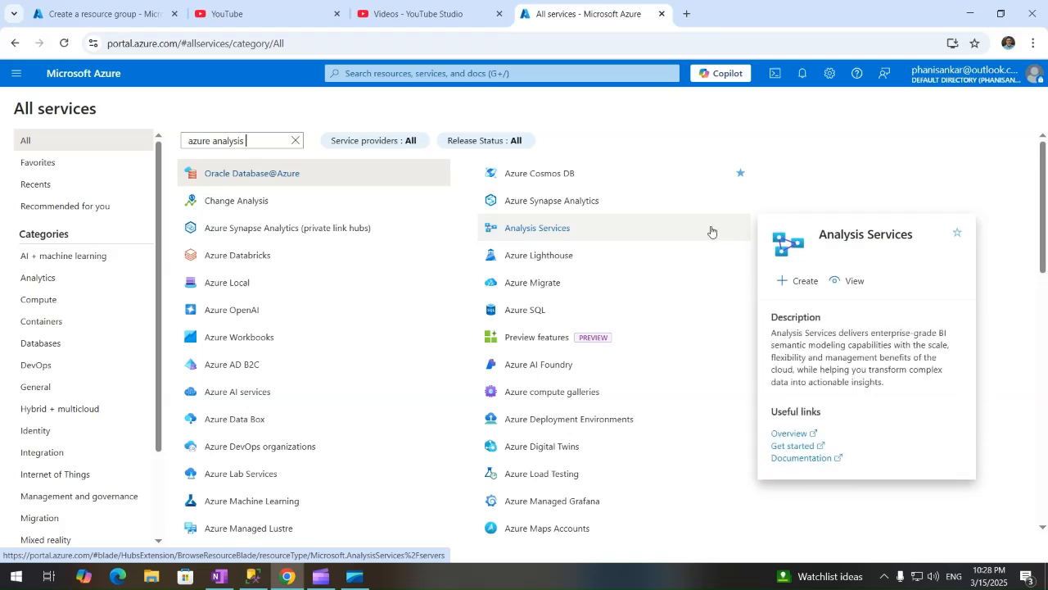
click(806, 286)
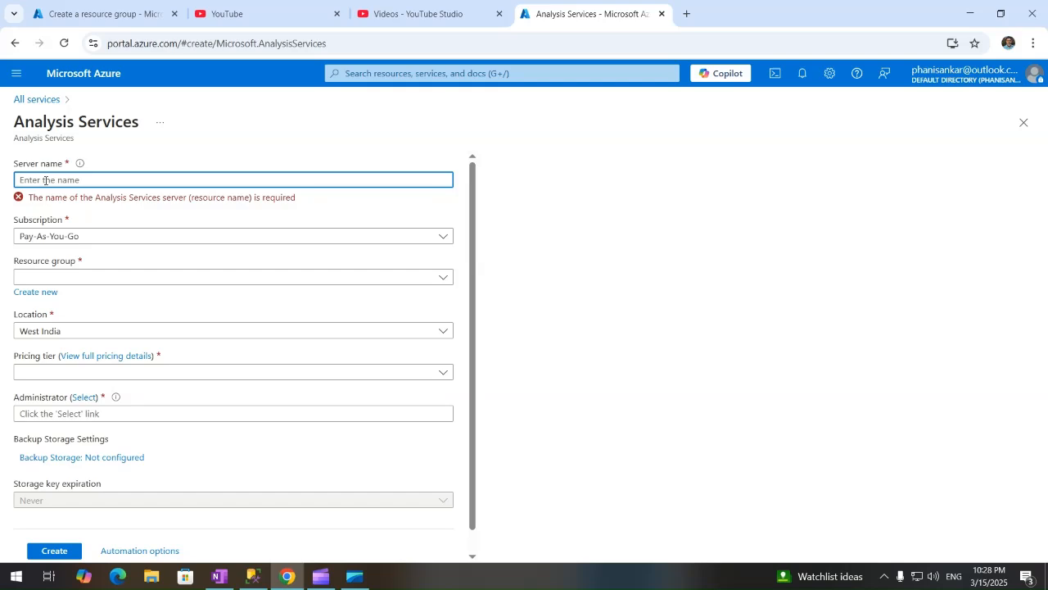
Enter the server name in lowercase as devazurecube, removing the invalid uppercase and stray characters.
text(dev)
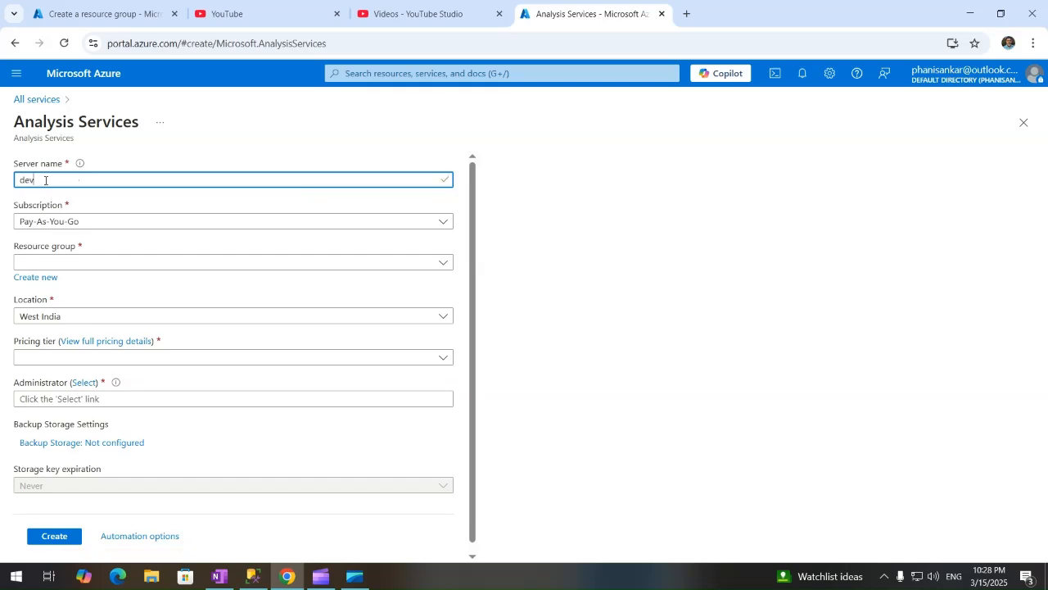
text(azurecube)
text(c)
text(C)
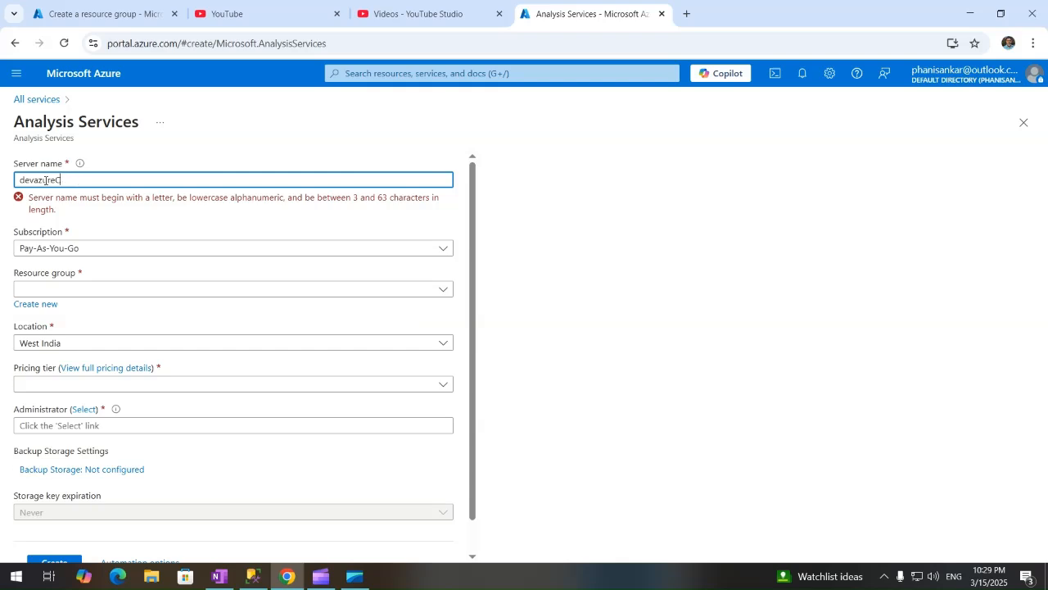
key(BackSpace)
key(BackSpace)
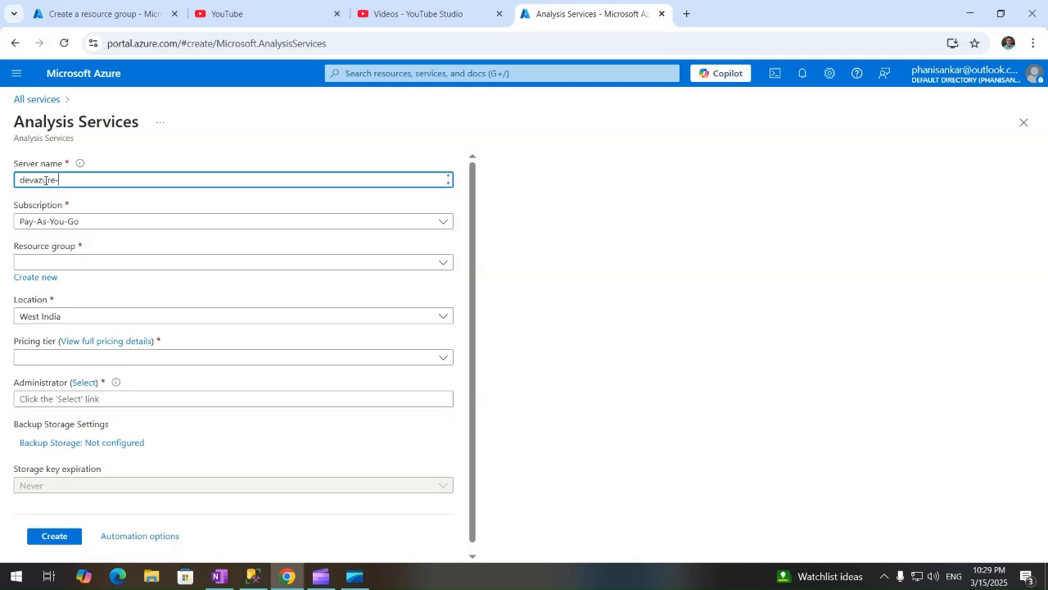
text(-)
key(BackSpace)
key(BackSpace)
key(BackSpace)
key(BackSpace)
key(BackSpace)
key(BackSpace)
key(BackSpace)
key(BackSpace)
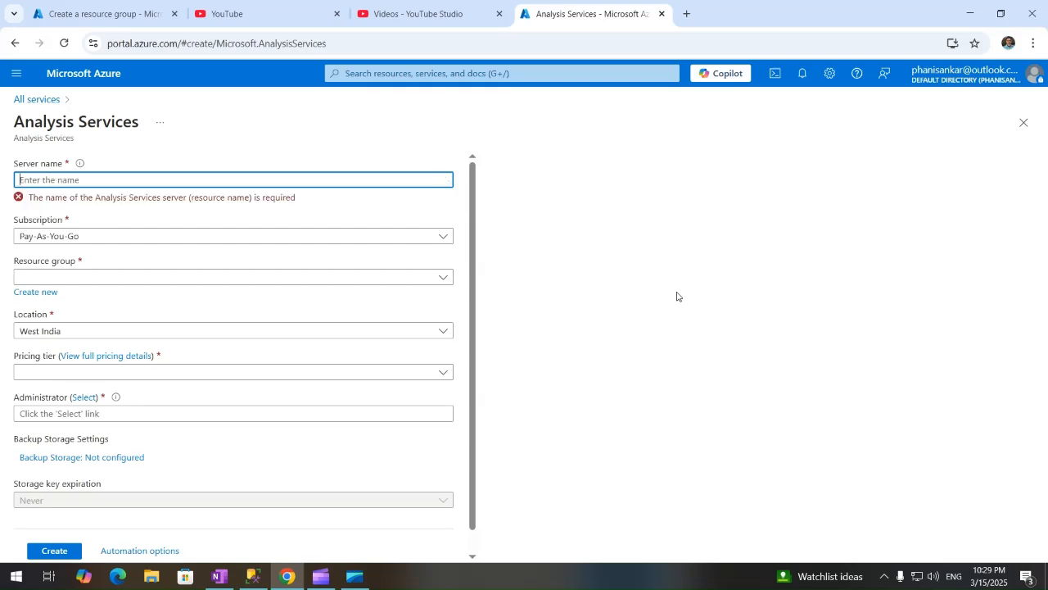
text(DEV)
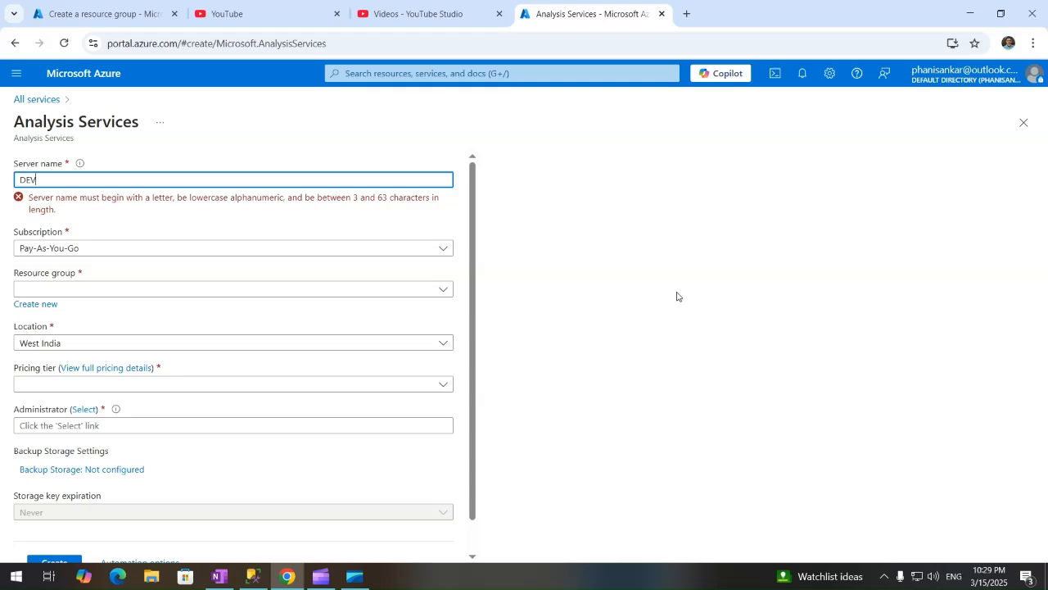
key(BackSpace)
key(BackSpace)
key(BackSpace)
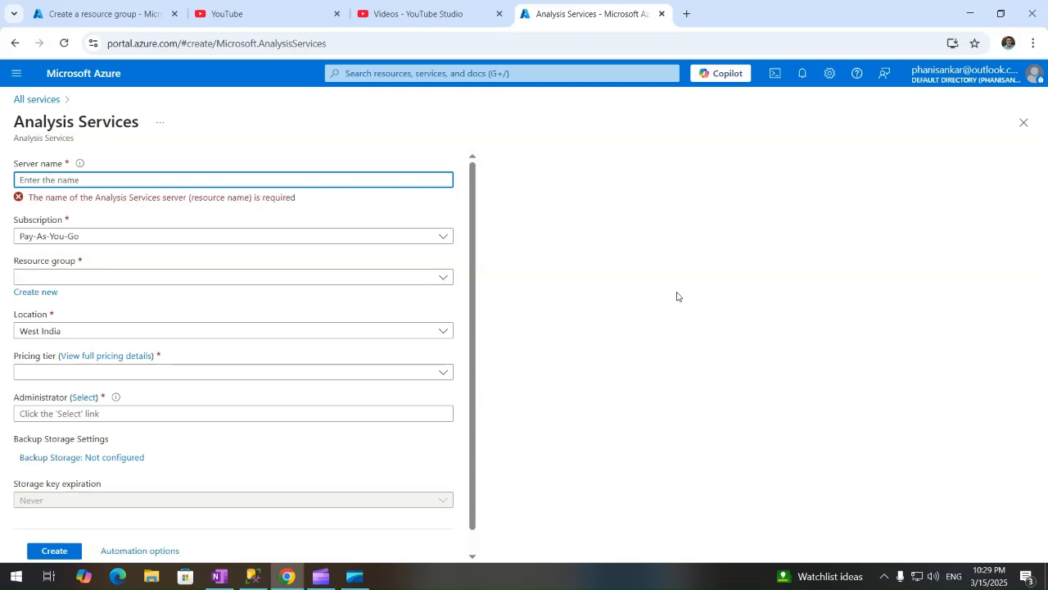
text(dev)
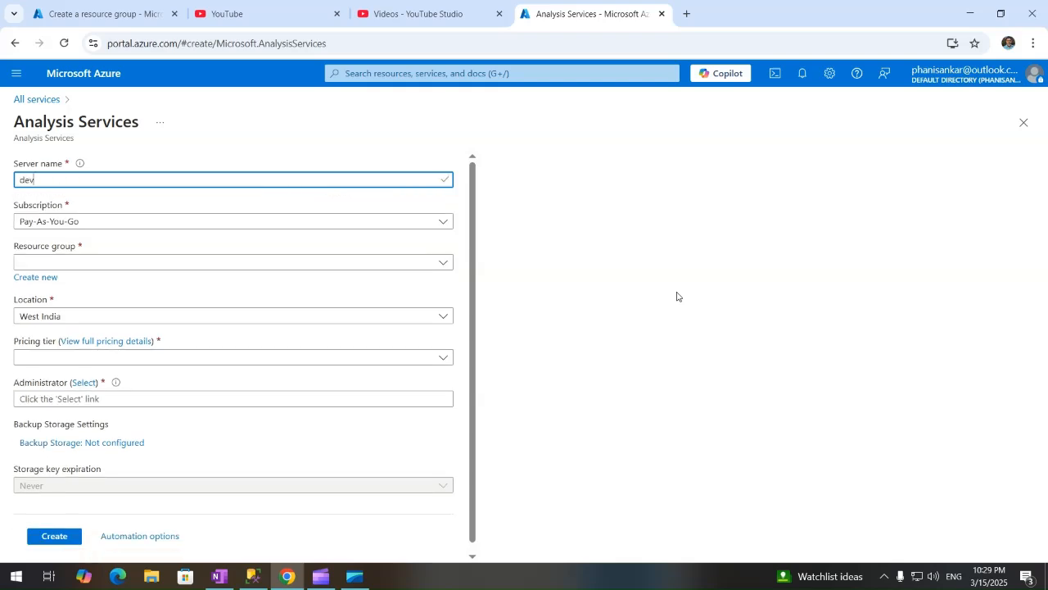
text(azurecube)
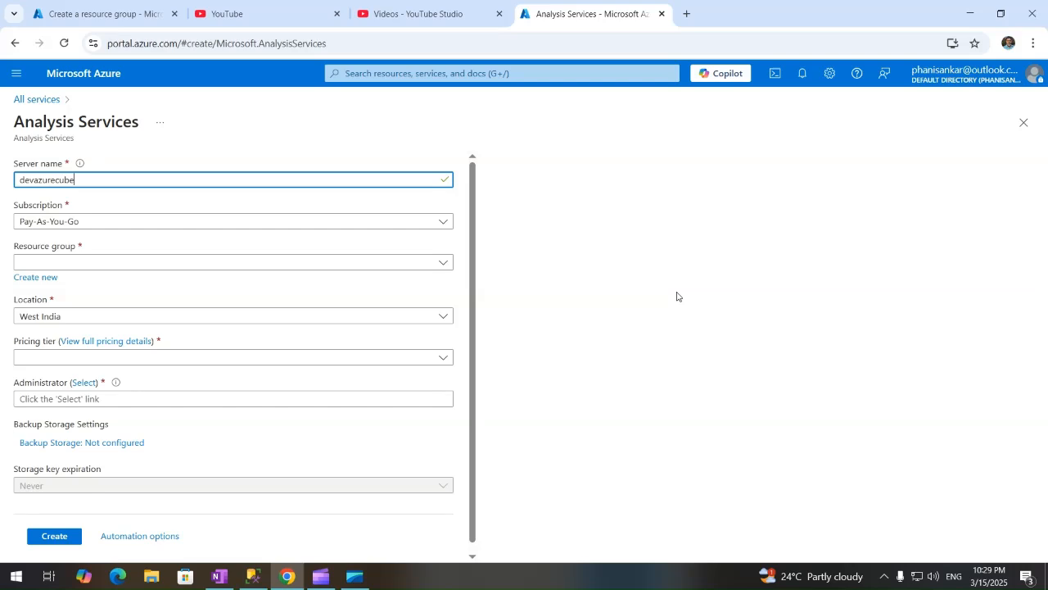
Keep Pay-As-You-Go, choose resource group rg_playground_westIndia_dev01, and keep West India as location.
click(443, 223)
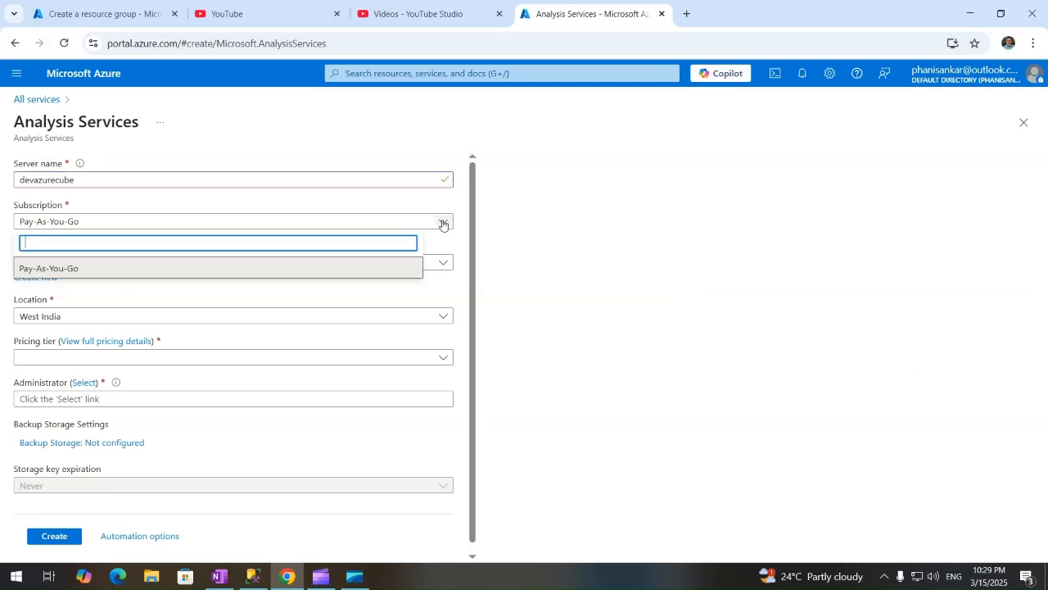
click(443, 223)
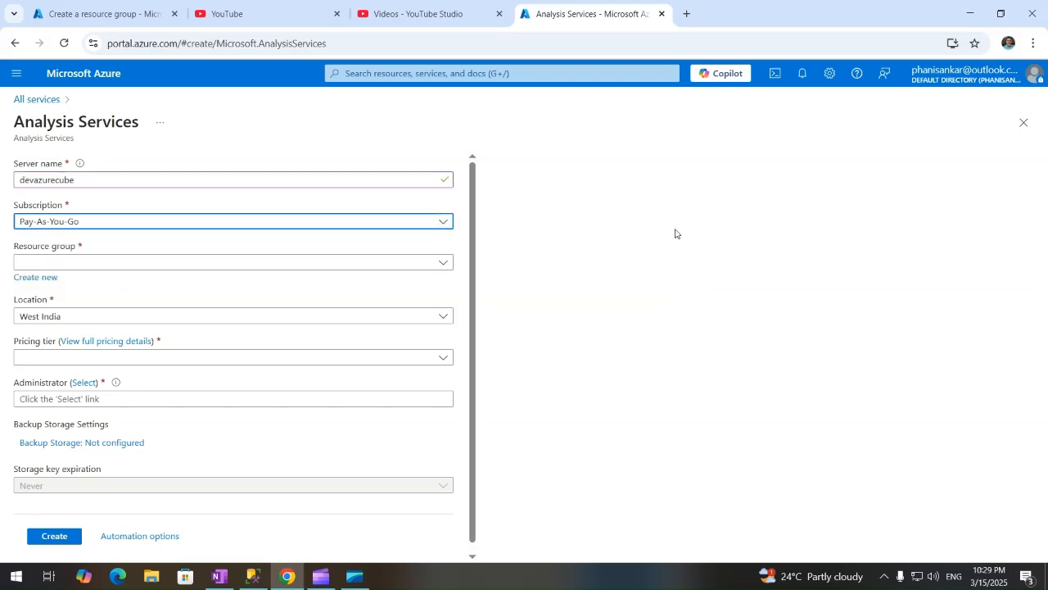
click(439, 263)
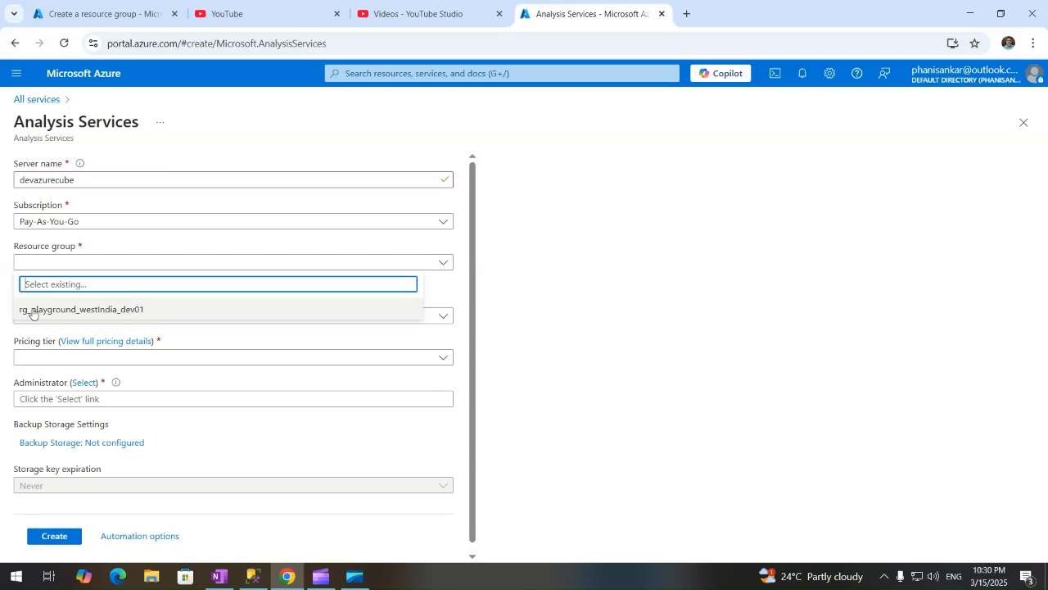
click(111, 311)
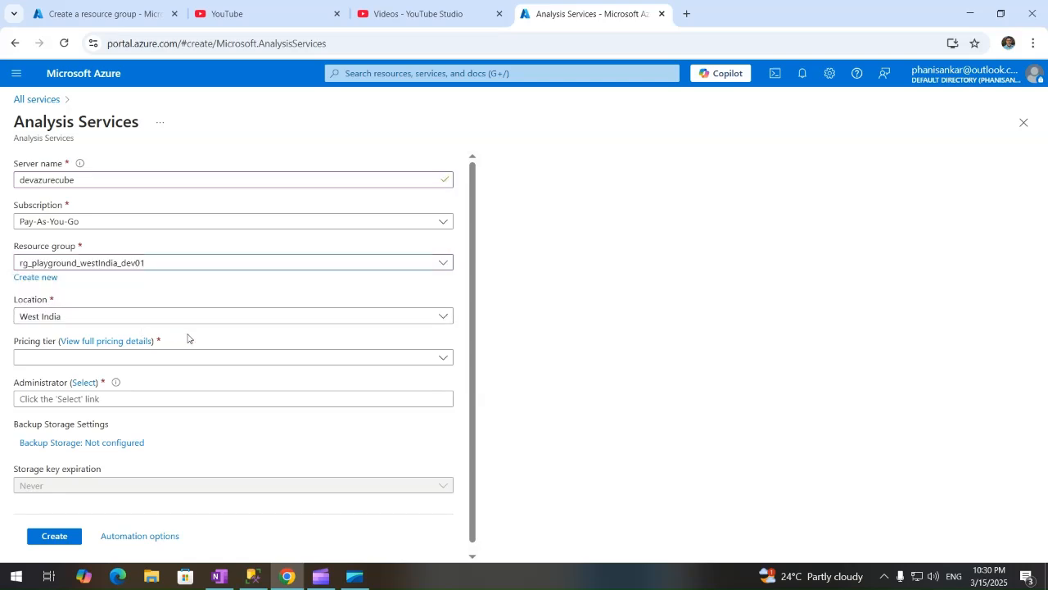
click(443, 318)
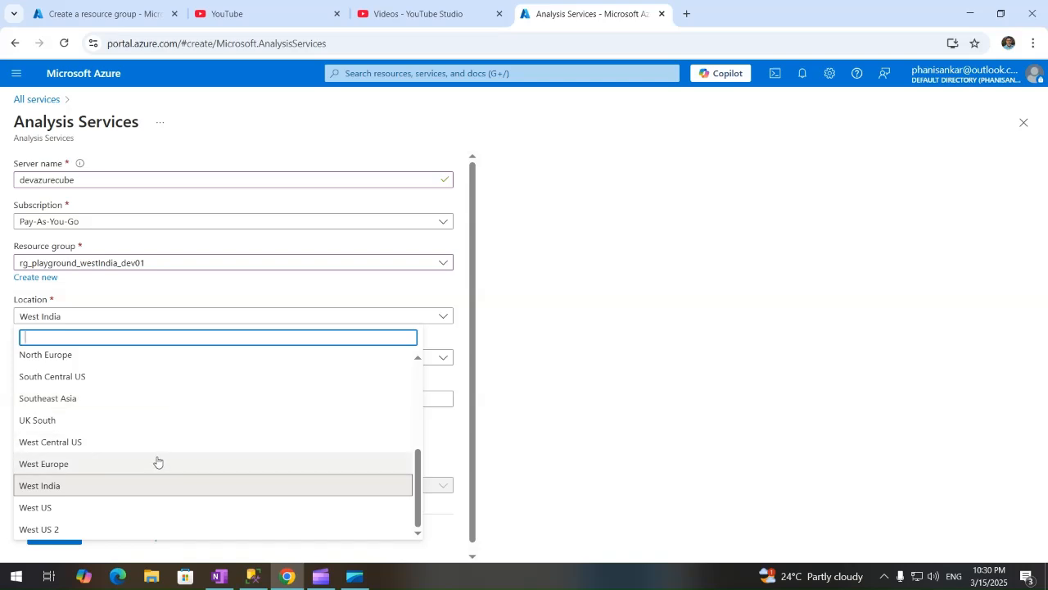
click(53, 486)
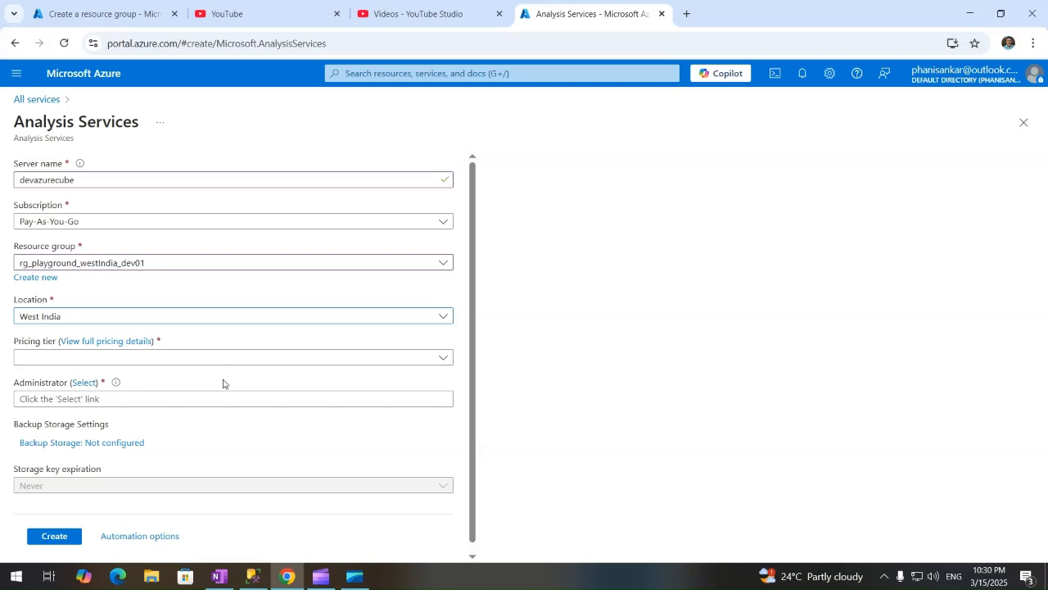
Look through the pricing tier list and close it without choosing a tier.
click(445, 363)
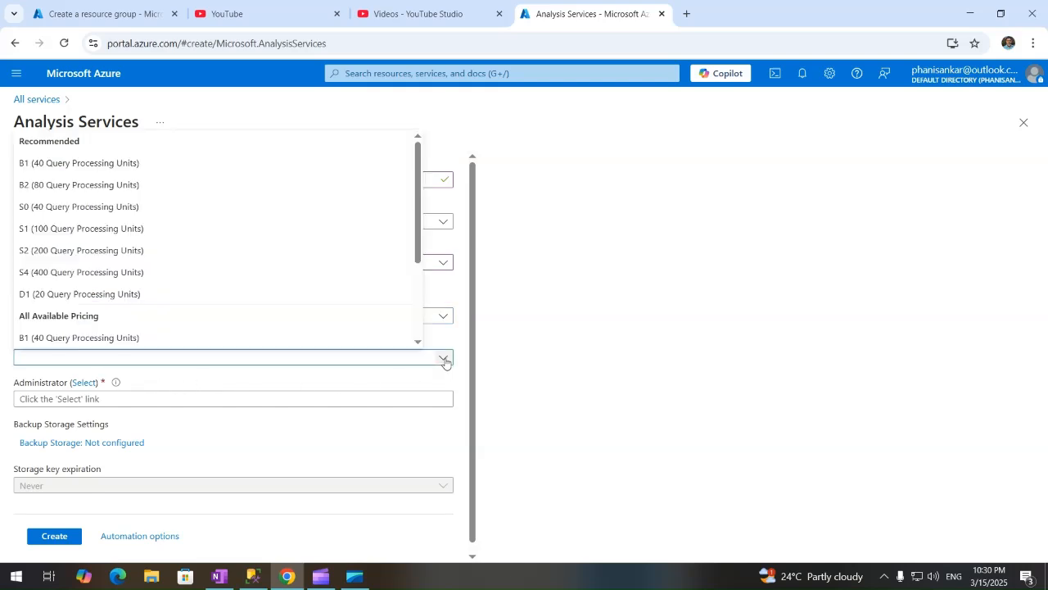
scroll(145, 295, down, 2)
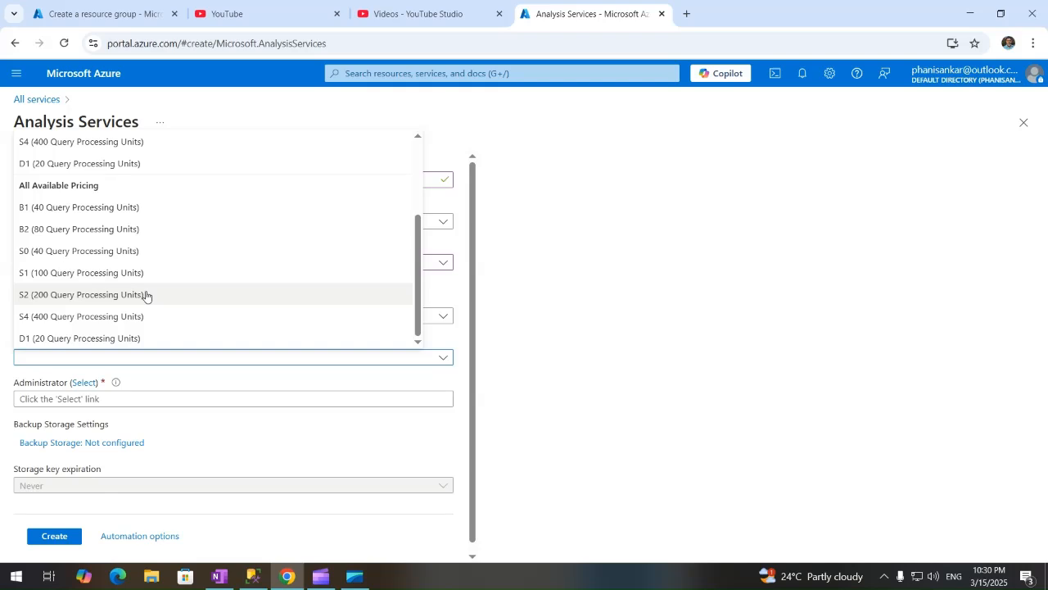
scroll(146, 295, up, 2)
click(677, 435)
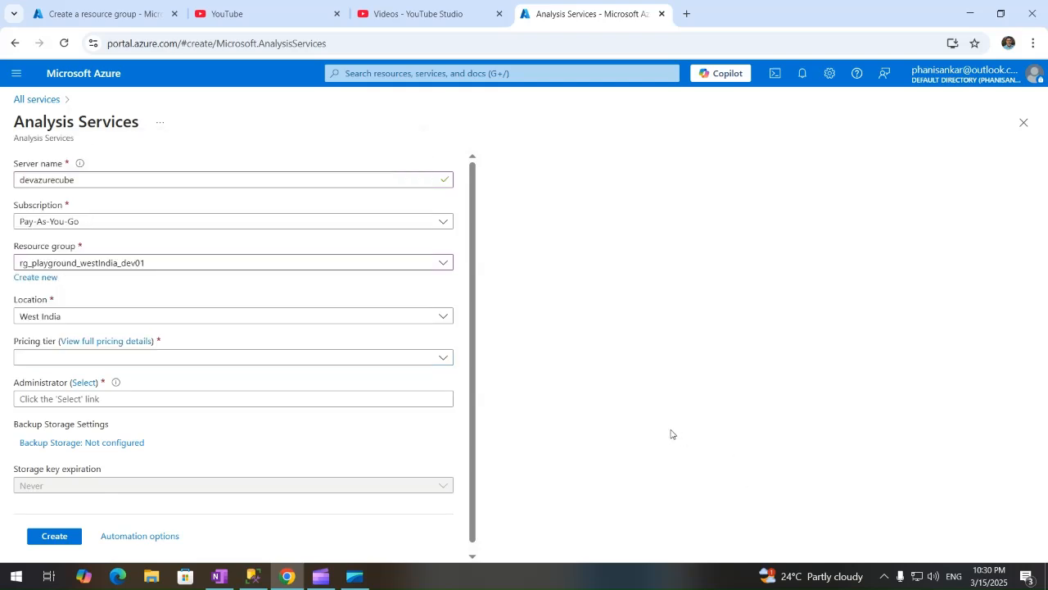
View full pricing details for all tiers, then open the Azure pricing calculator in a new tab.
click(113, 342)
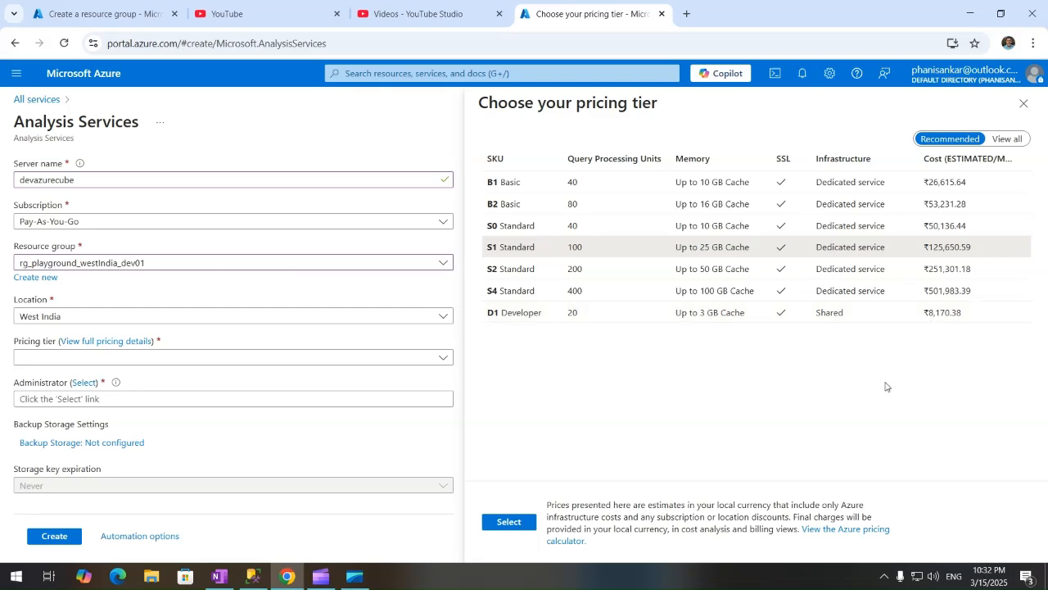
click(847, 534)
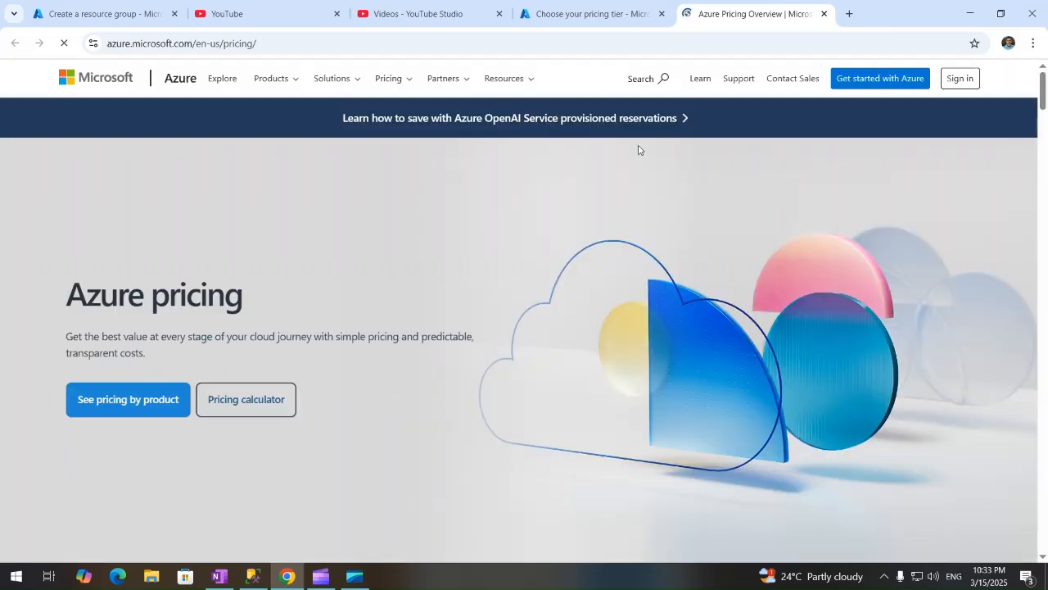
Go to the pricing calculator and keep the Developer instance in the Analysis Services estimate.
click(255, 391)
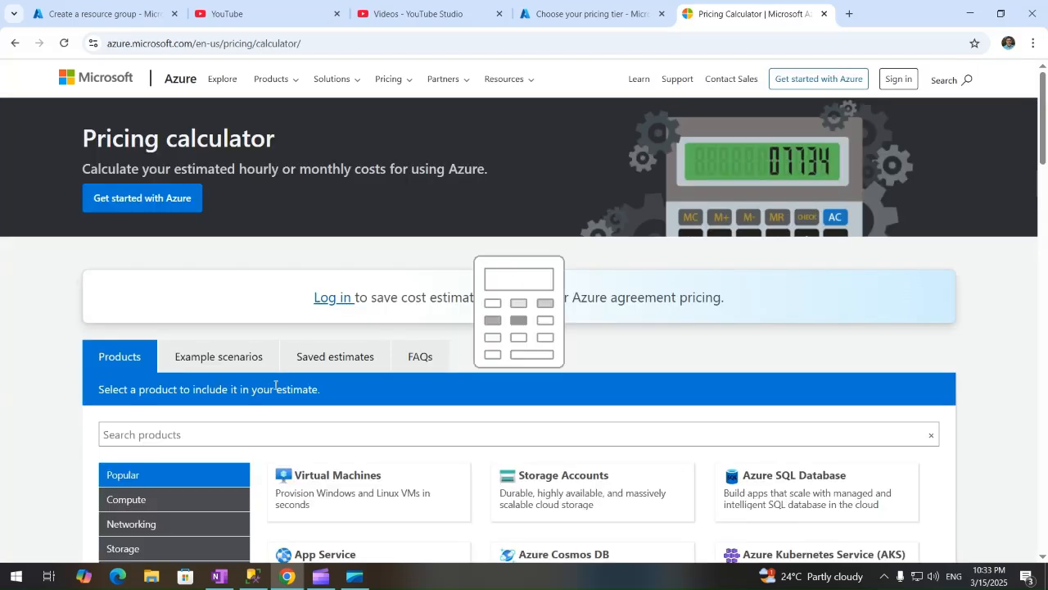
scroll(304, 368, down, 10)
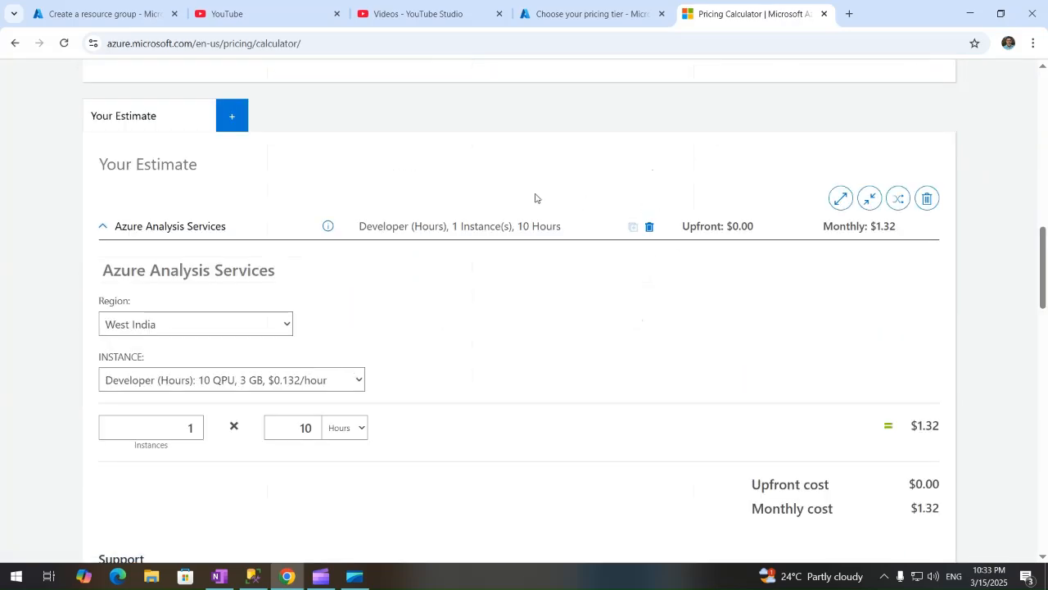
drag(1045, 255, 1047, 148)
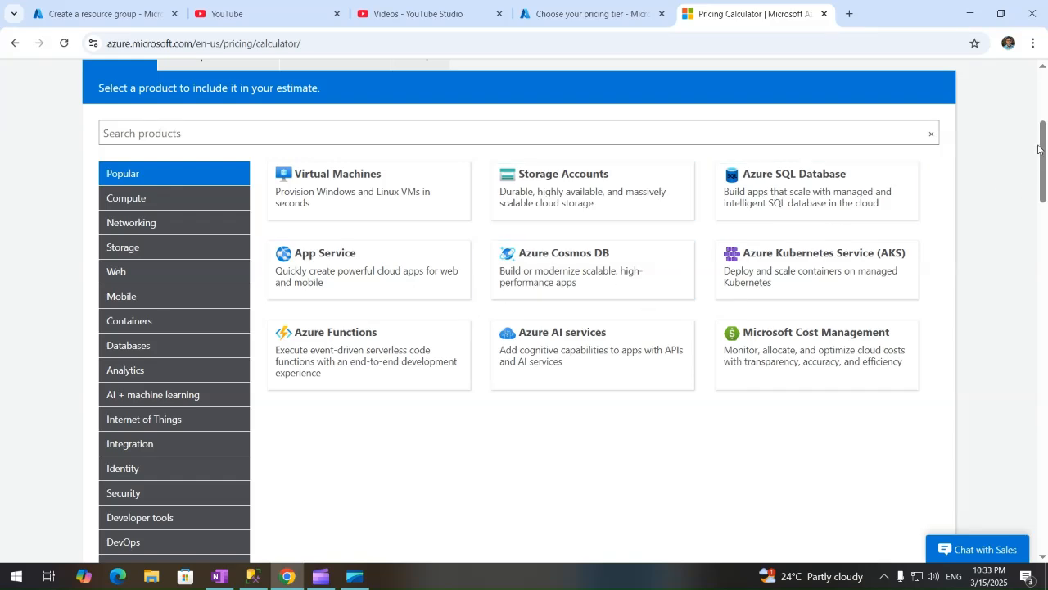
drag(1036, 160, 1029, 204)
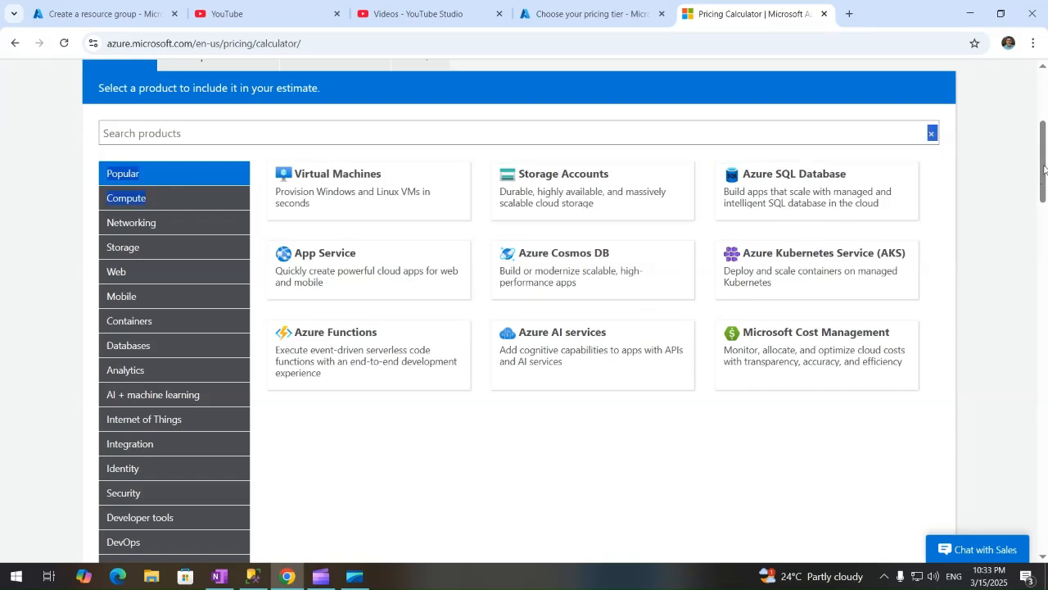
drag(1044, 170, 1044, 289)
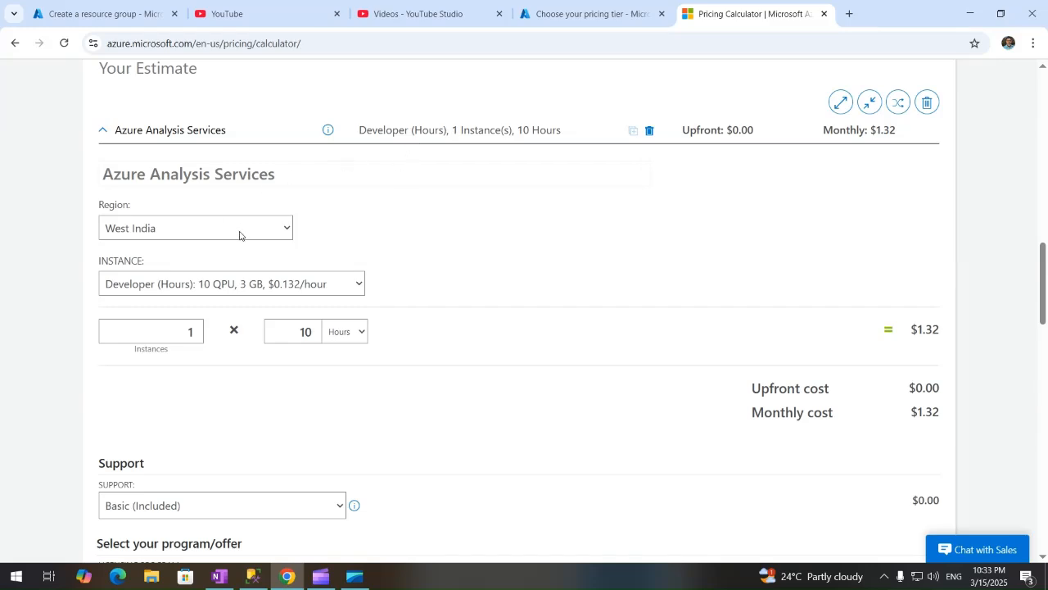
click(361, 285)
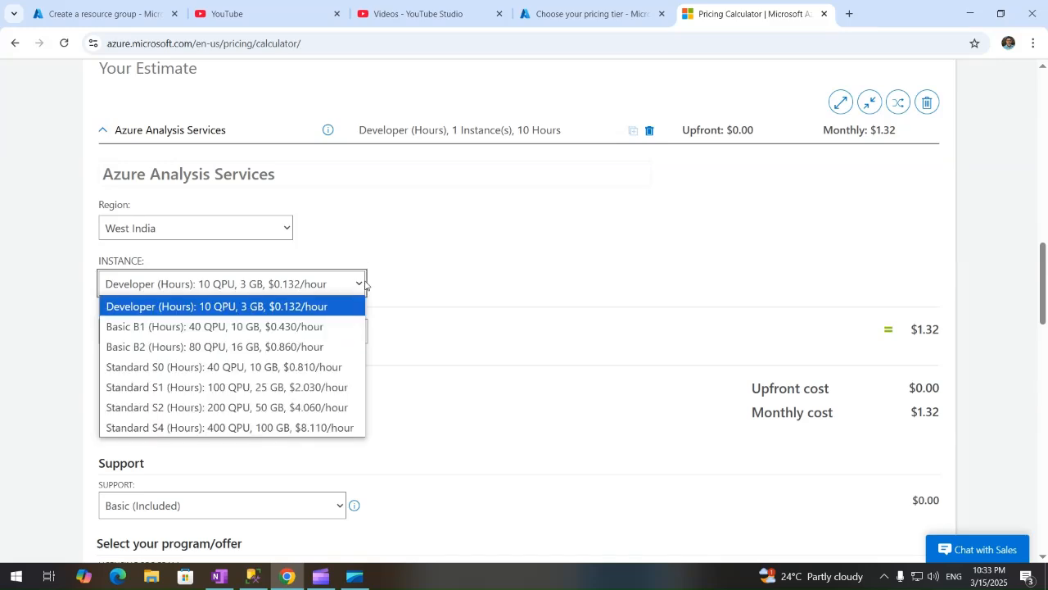
click(266, 307)
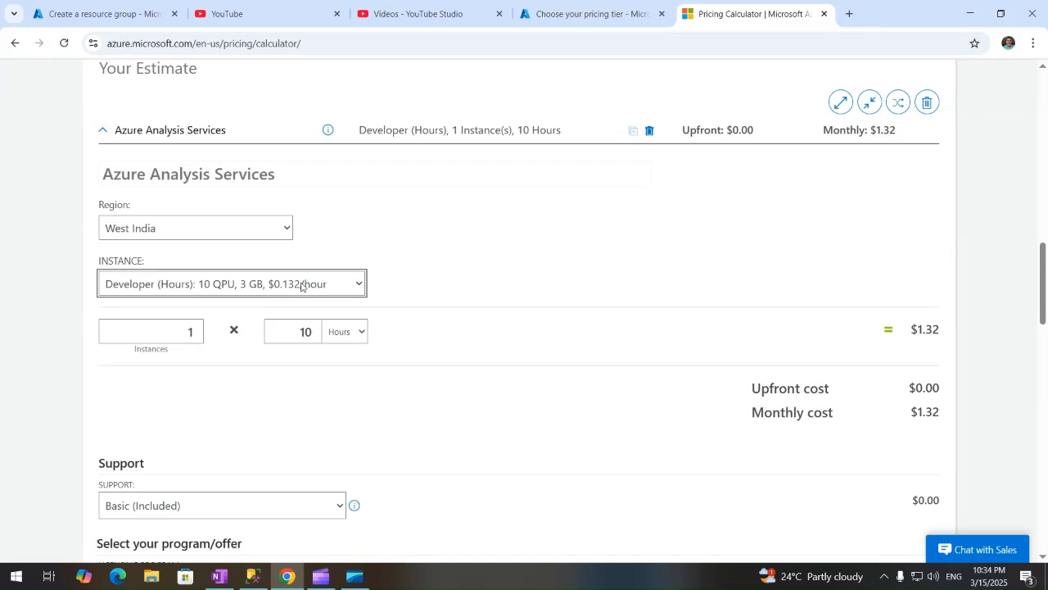
Recheck the instance tiers, keeping Developer at $1.32 monthly, and return to the portal tab.
drag(1046, 292, 1037, 261)
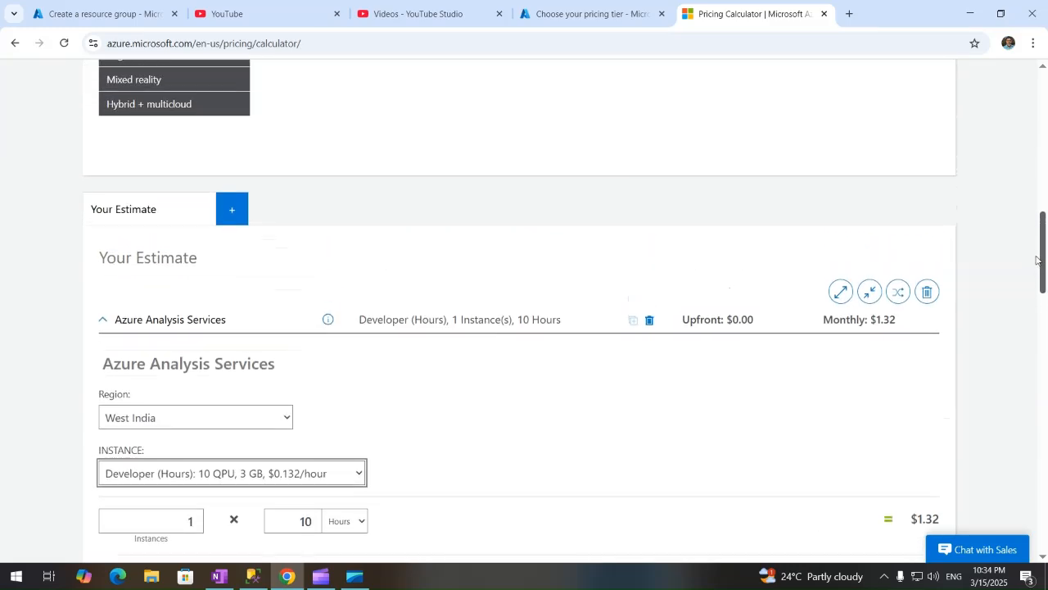
click(269, 478)
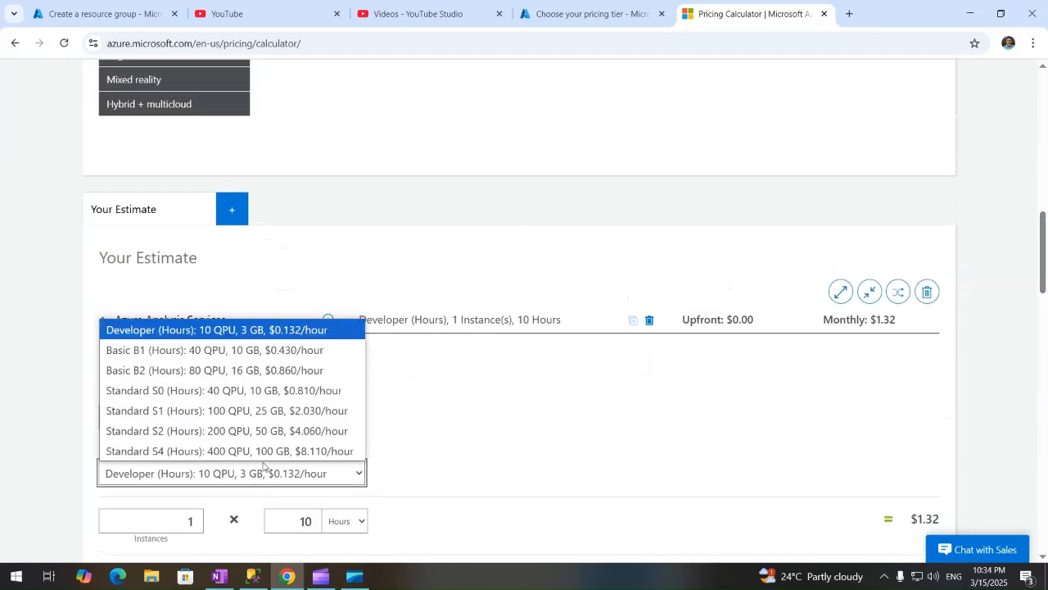
click(602, 424)
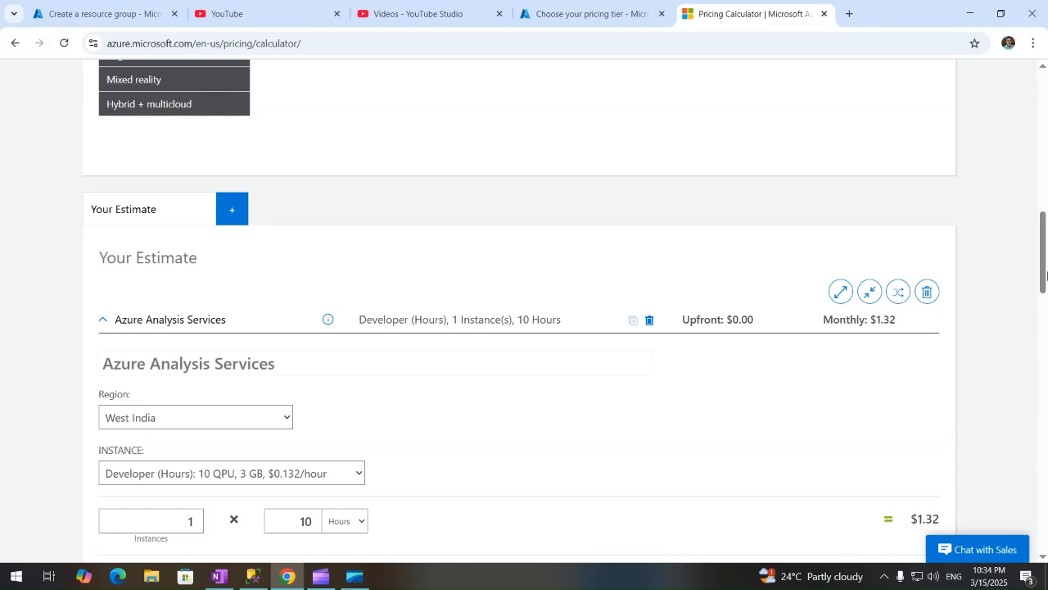
scroll(1044, 275, down, 4)
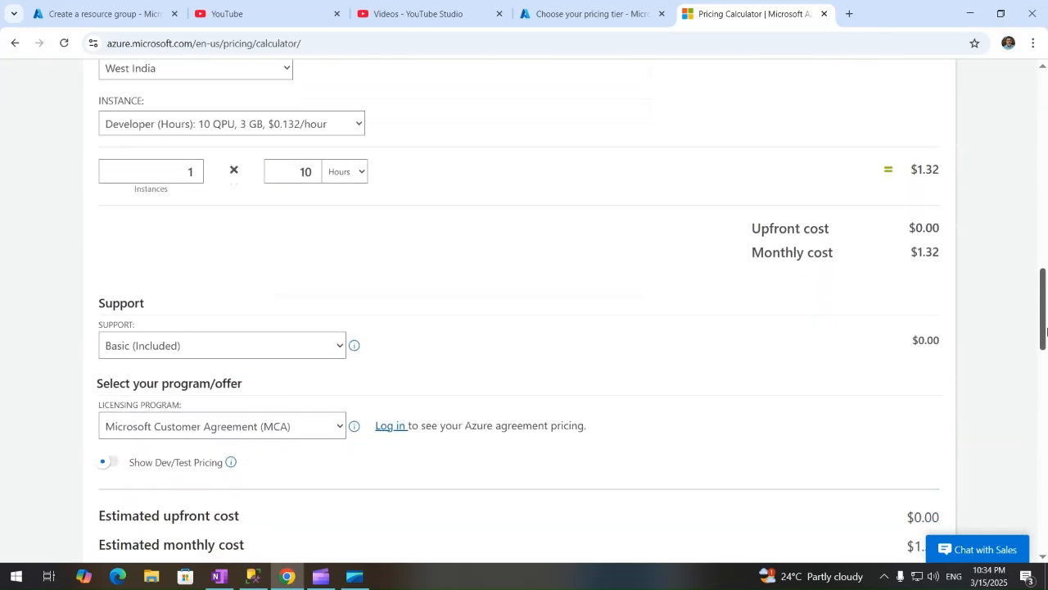
click(597, 12)
Choose pricing tier D1 (20 Query Processing Units) for the new server.
click(534, 315)
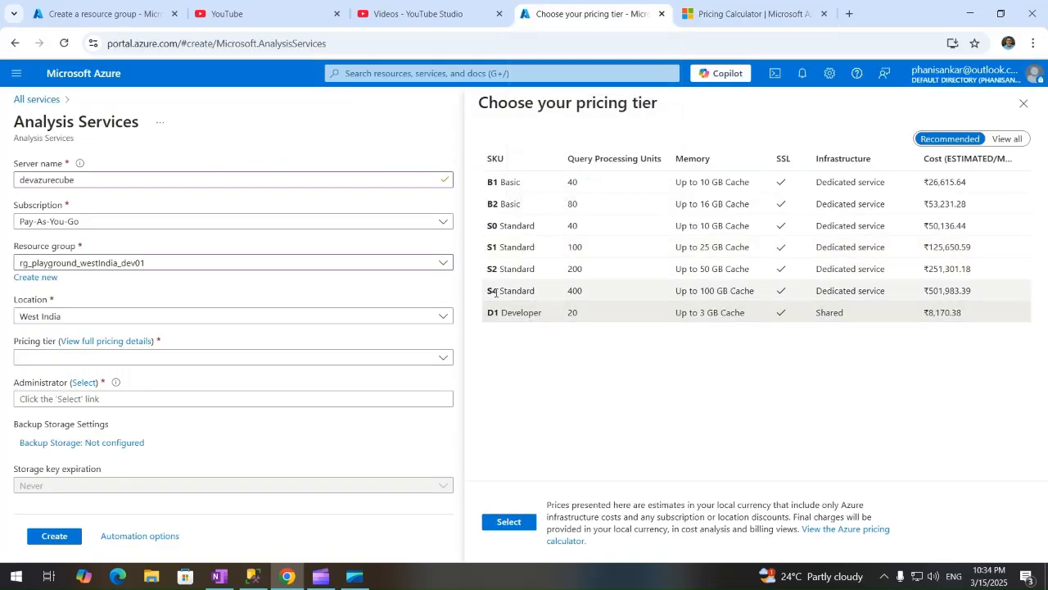
click(442, 358)
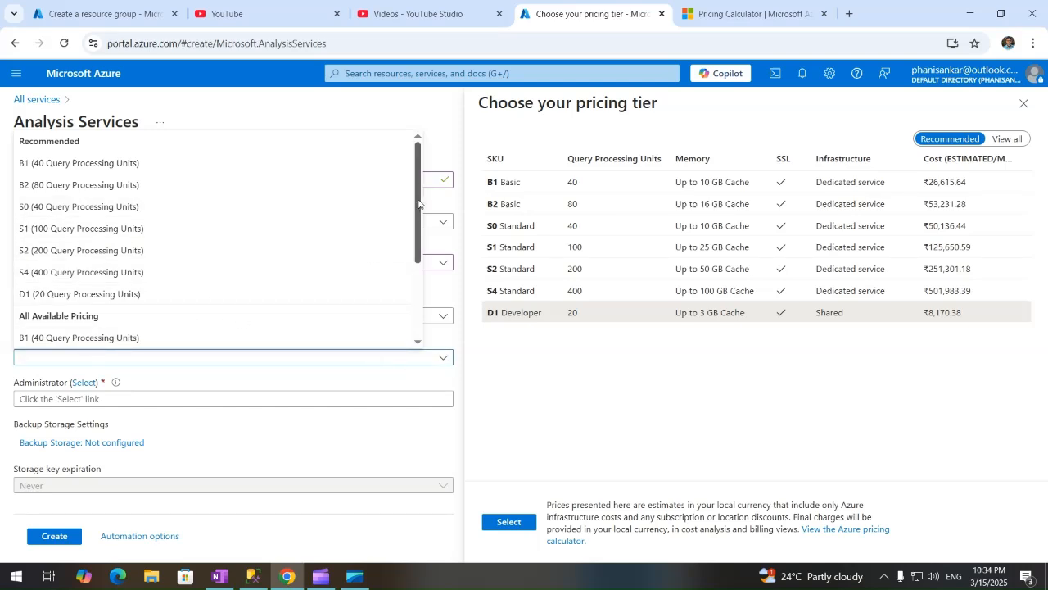
drag(417, 211, 431, 292)
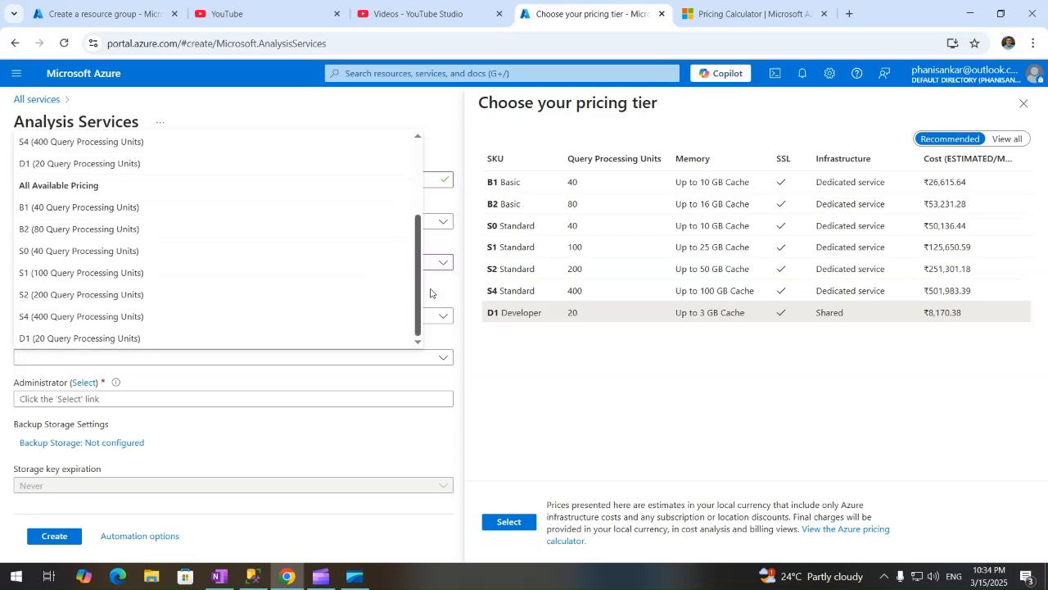
click(124, 165)
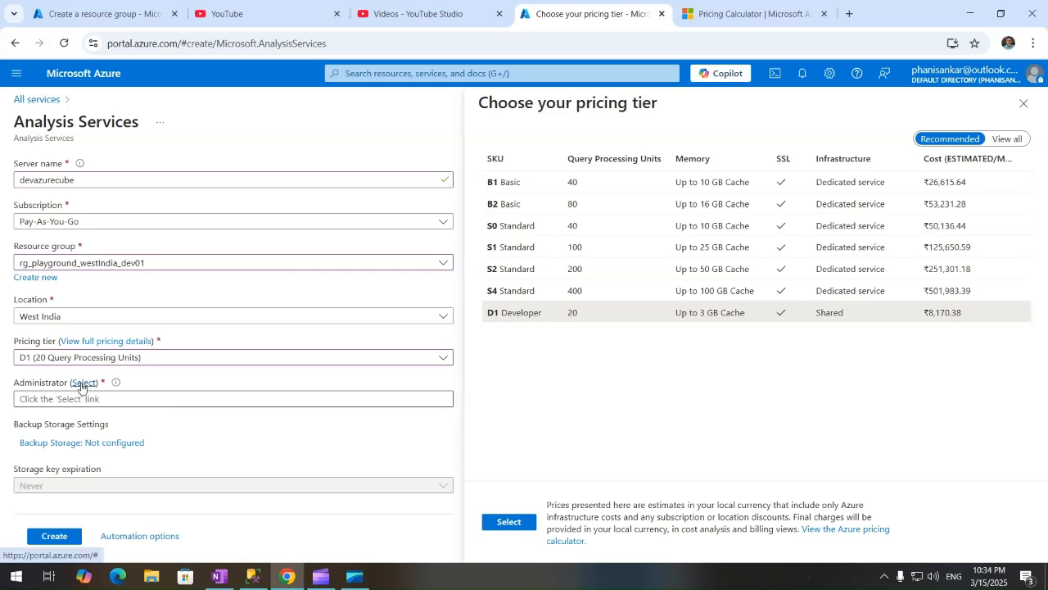
click(113, 402)
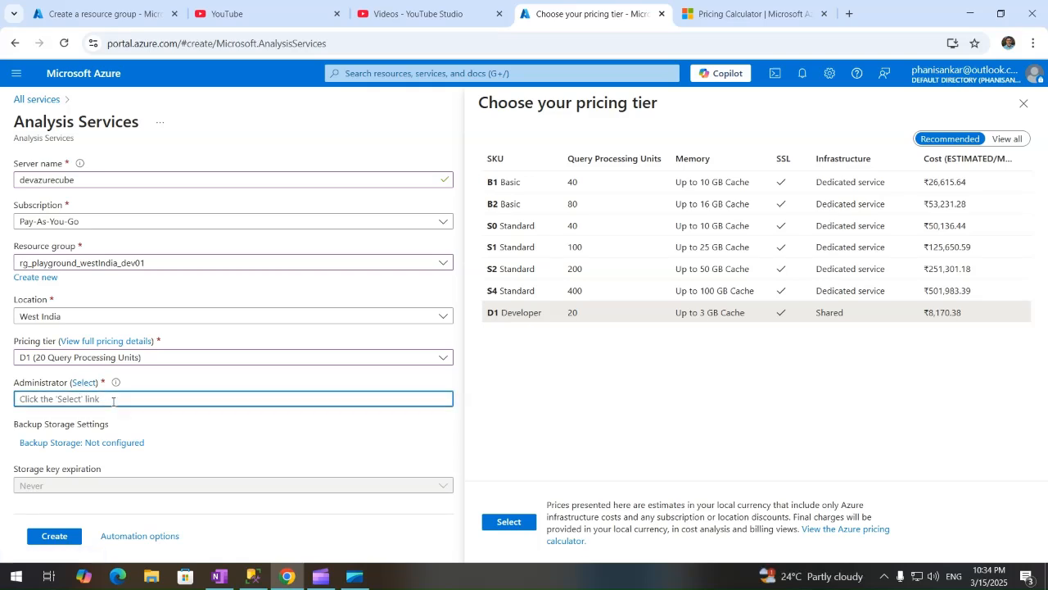
Pick the signed-in user in Add Server Administrators and confirm them as administrator.
click(84, 383)
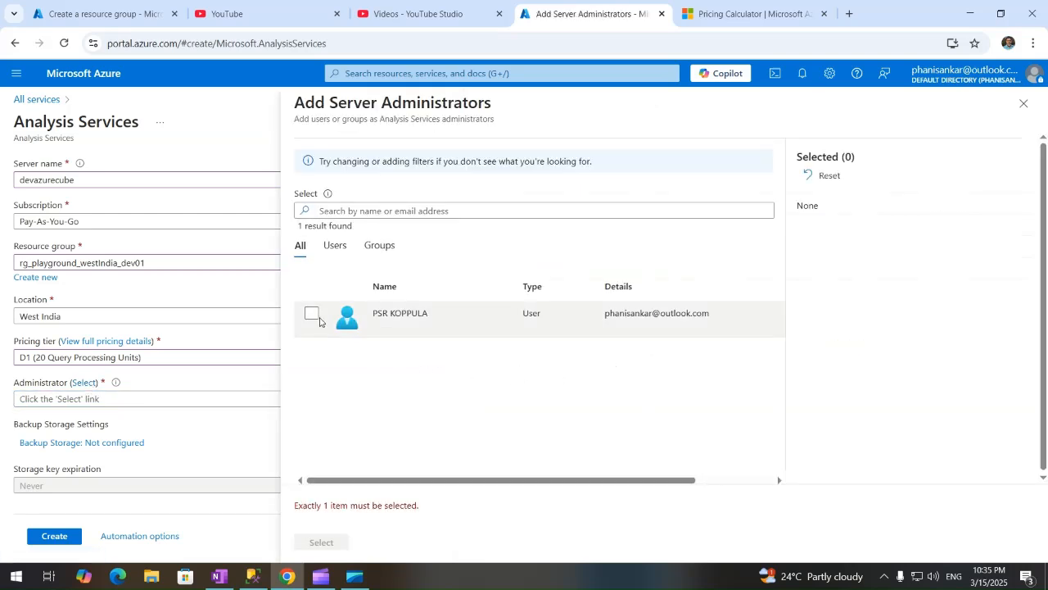
click(312, 316)
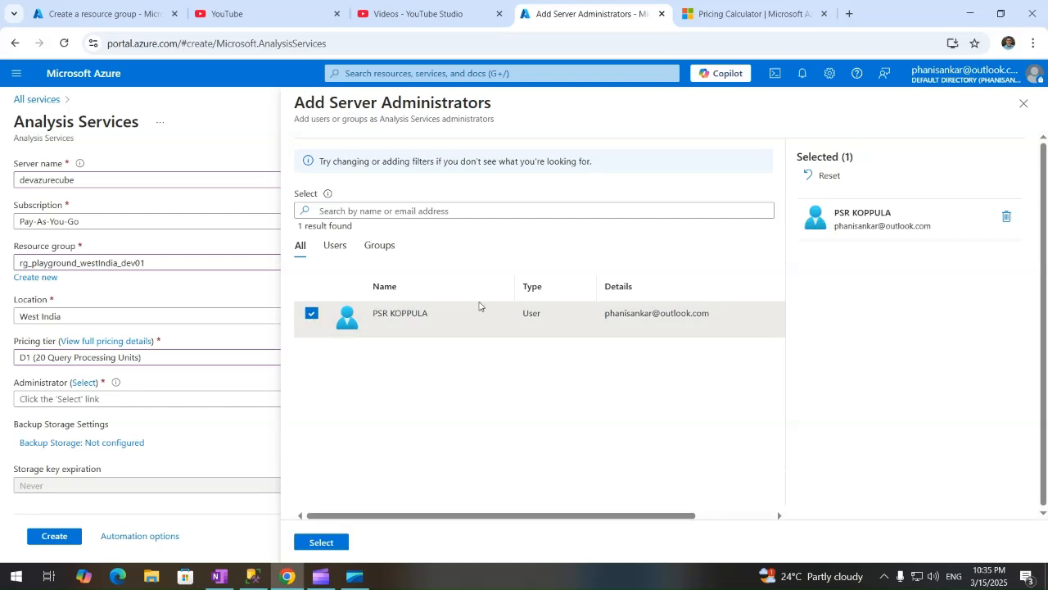
click(335, 246)
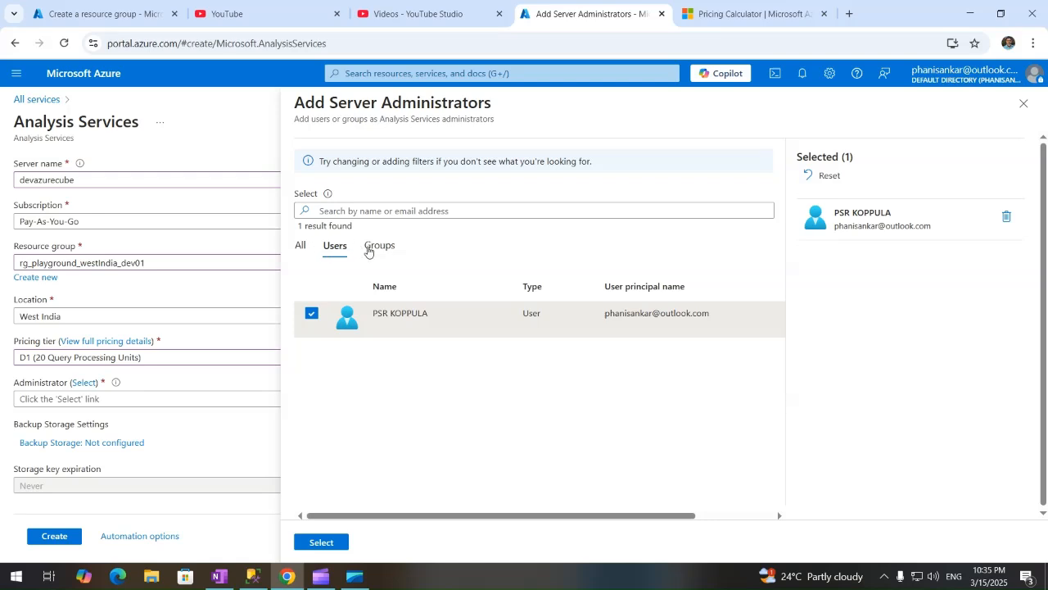
click(363, 211)
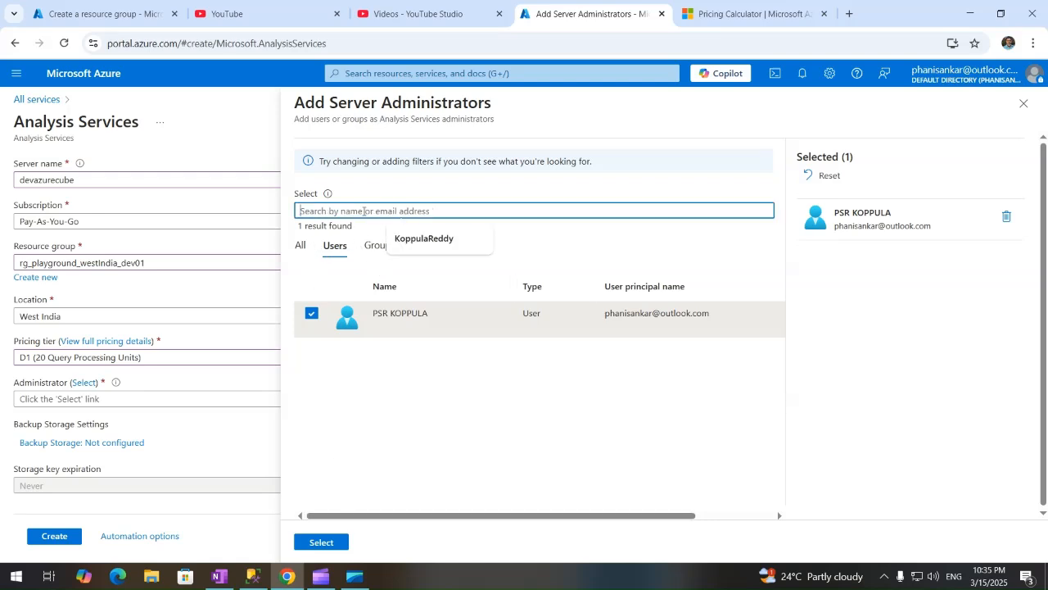
click(393, 402)
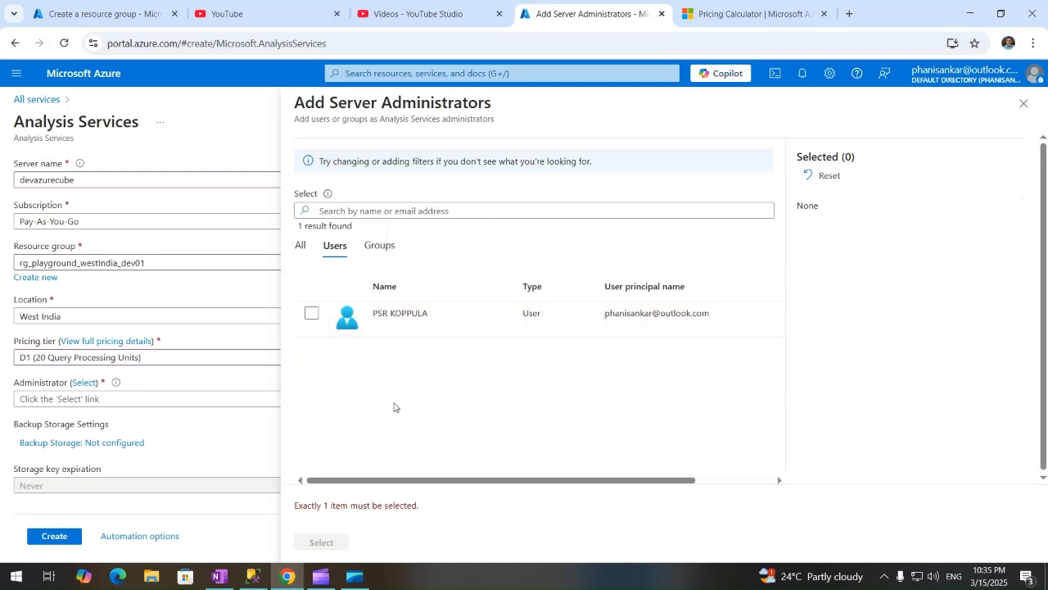
click(300, 248)
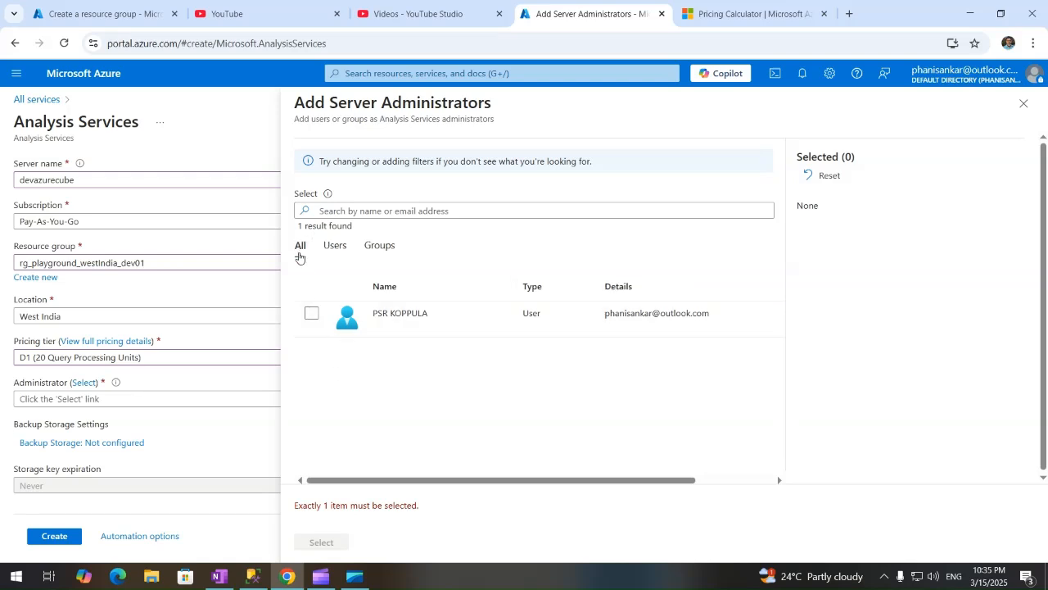
click(310, 315)
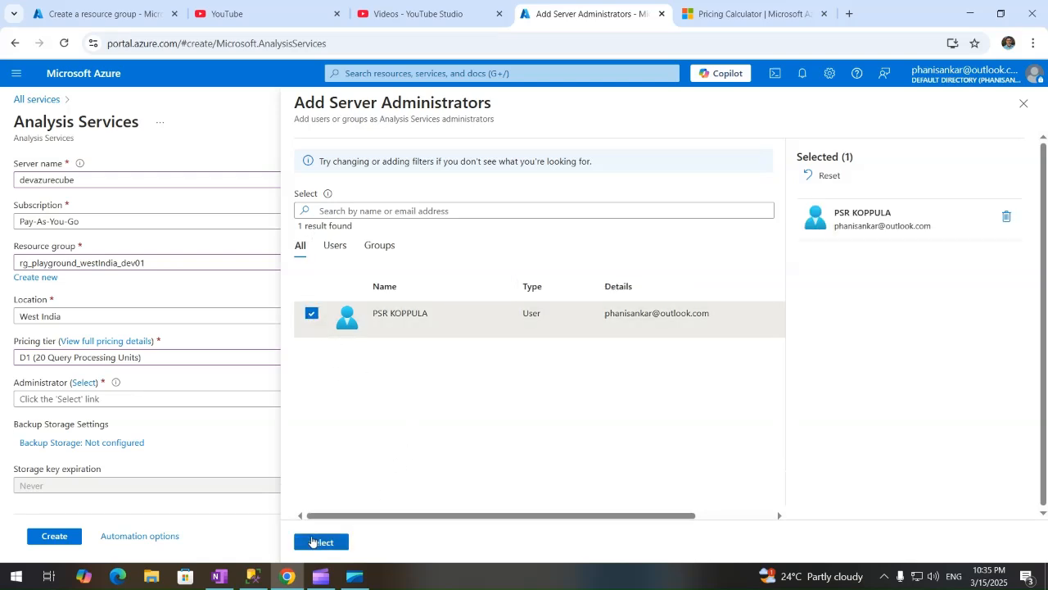
click(313, 542)
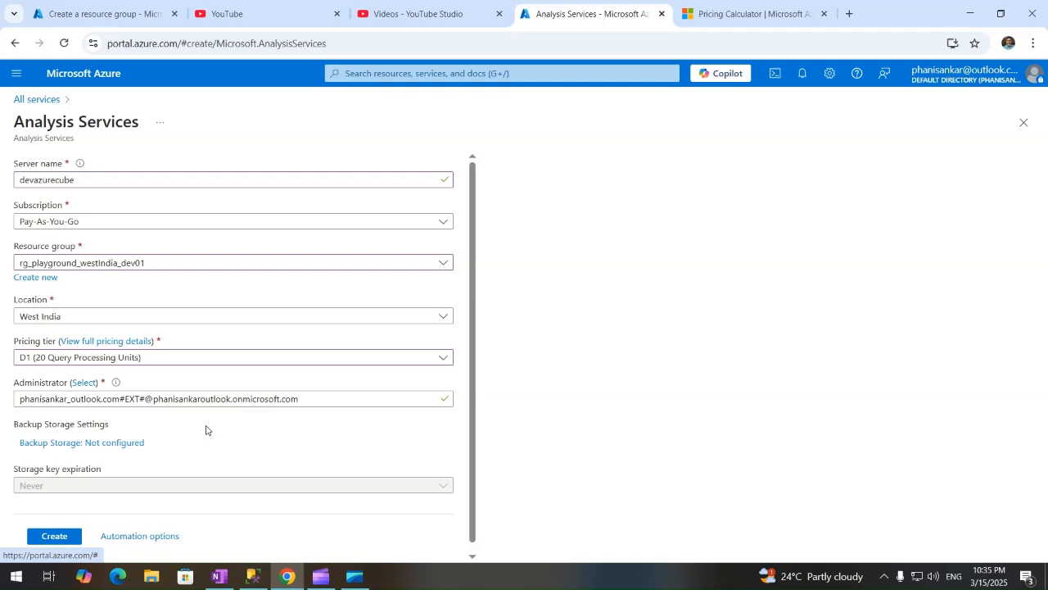
Leave backup storage unconfigured and submit the devazurecube server for creation.
click(126, 444)
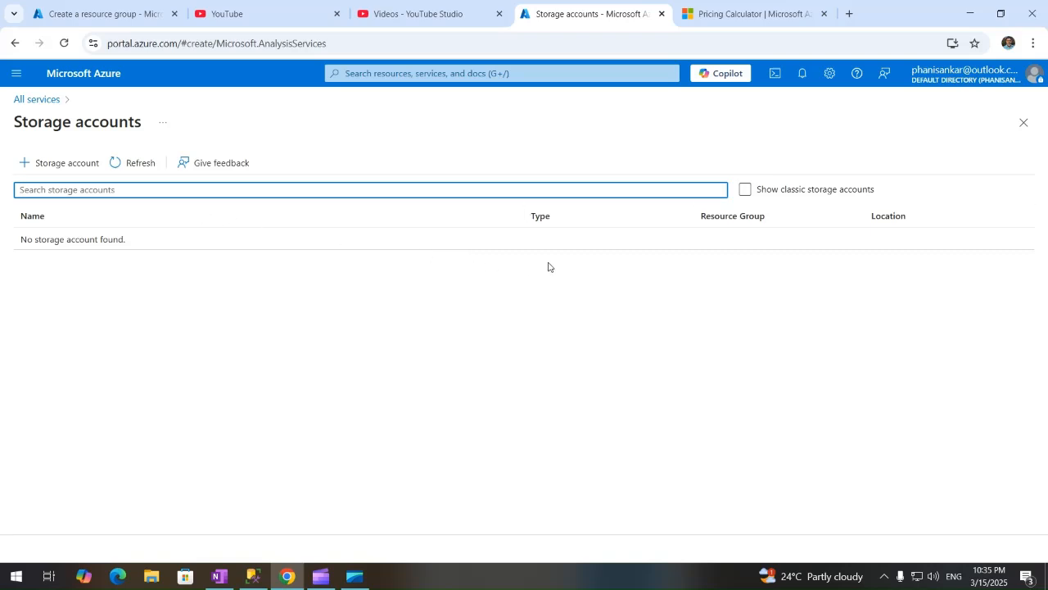
click(1024, 123)
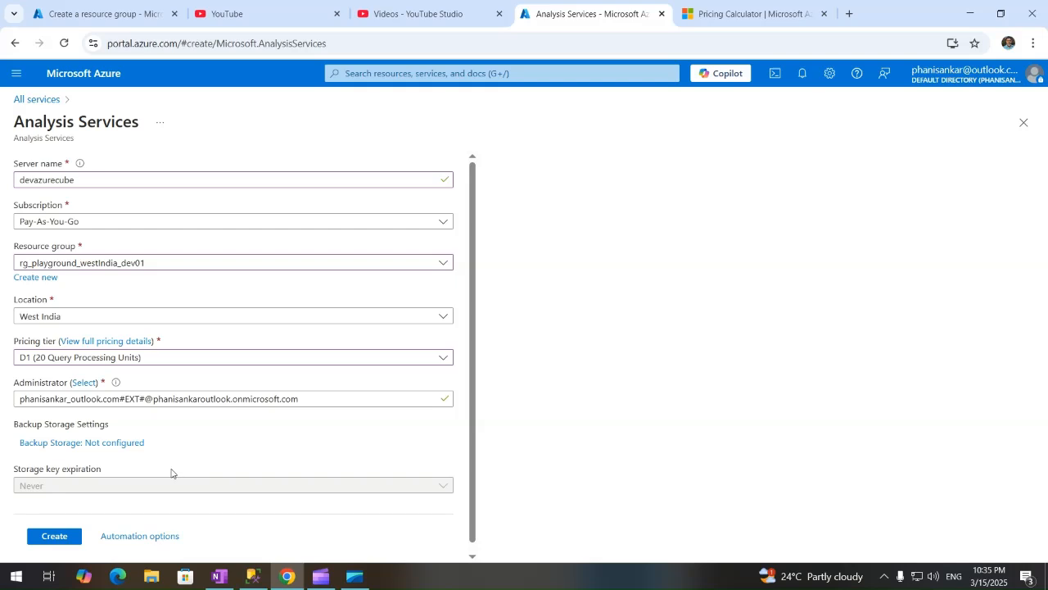
click(53, 538)
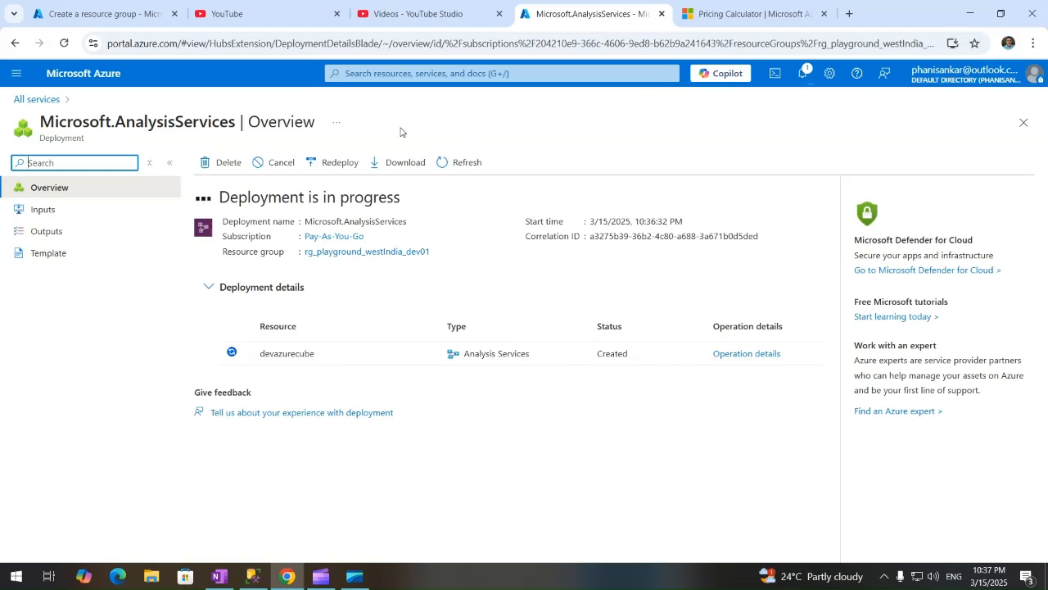
Open the Analysis Services list from Home, check deployment progress, and return to see devazurecube (D1).
click(97, 14)
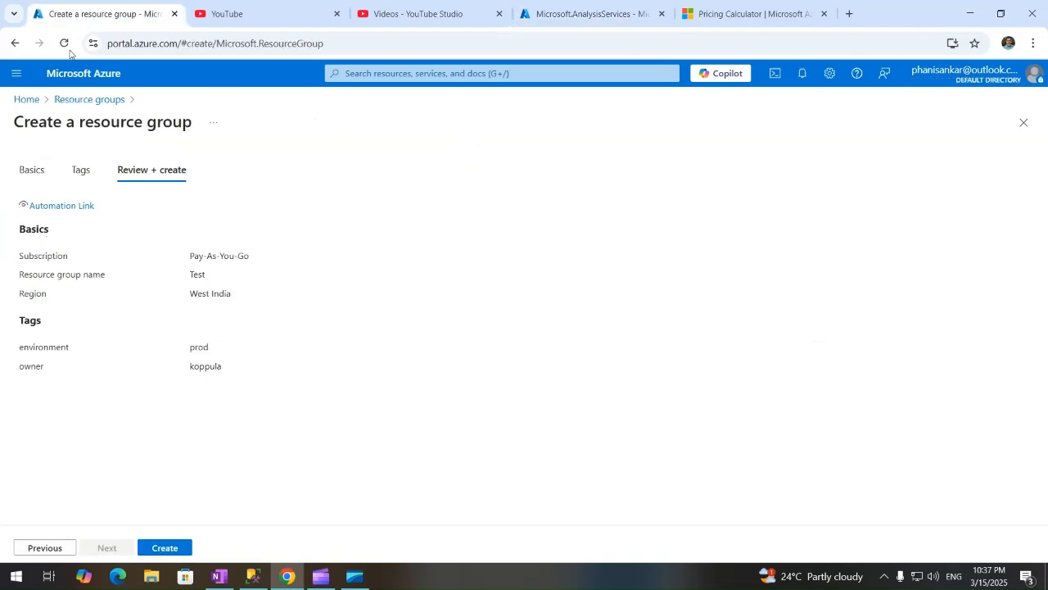
click(24, 99)
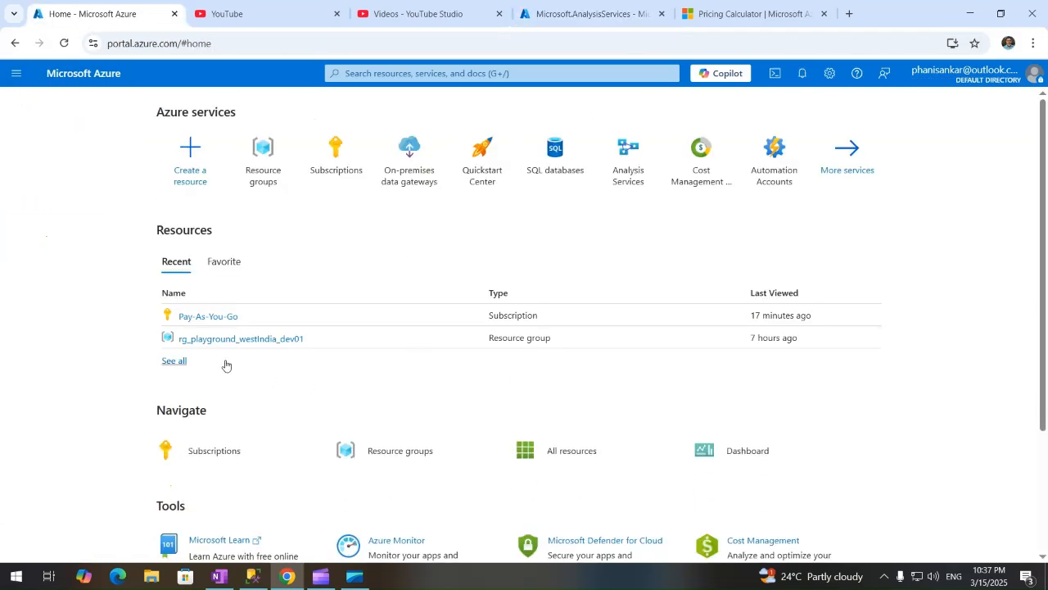
click(175, 361)
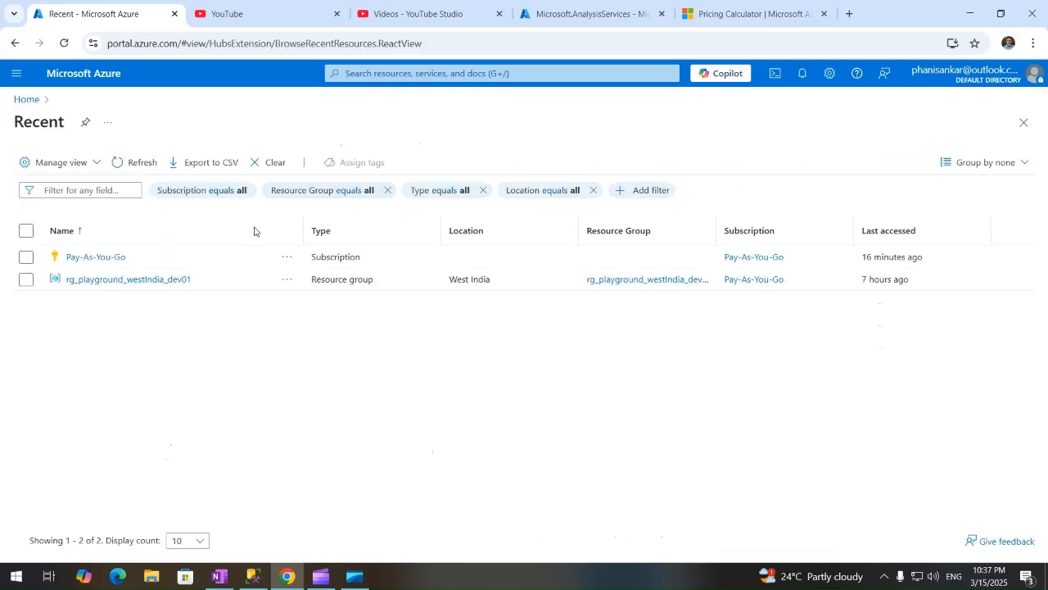
click(181, 45)
key(Return)
click(21, 102)
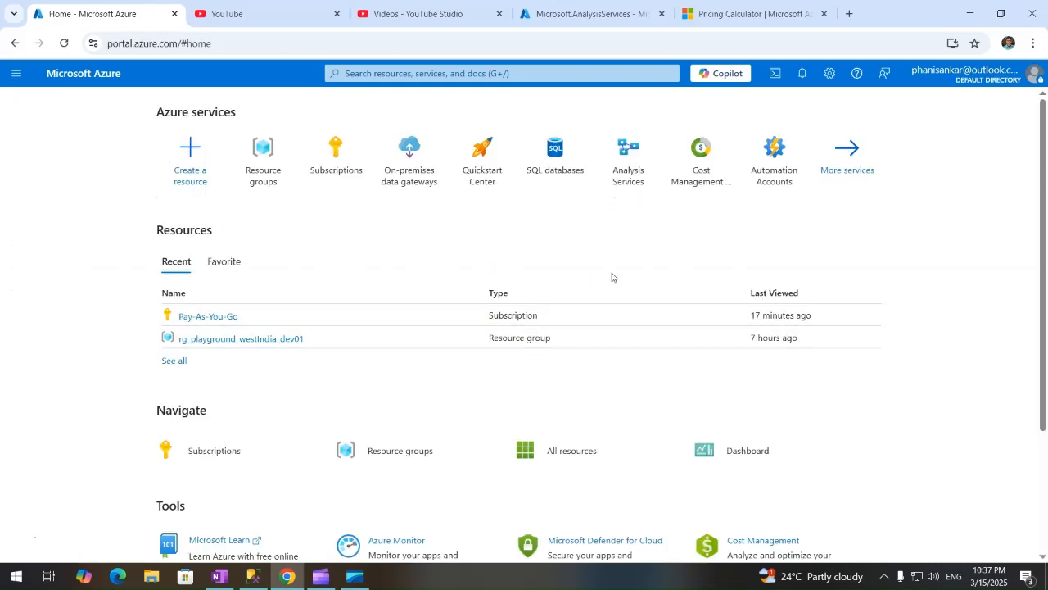
click(626, 167)
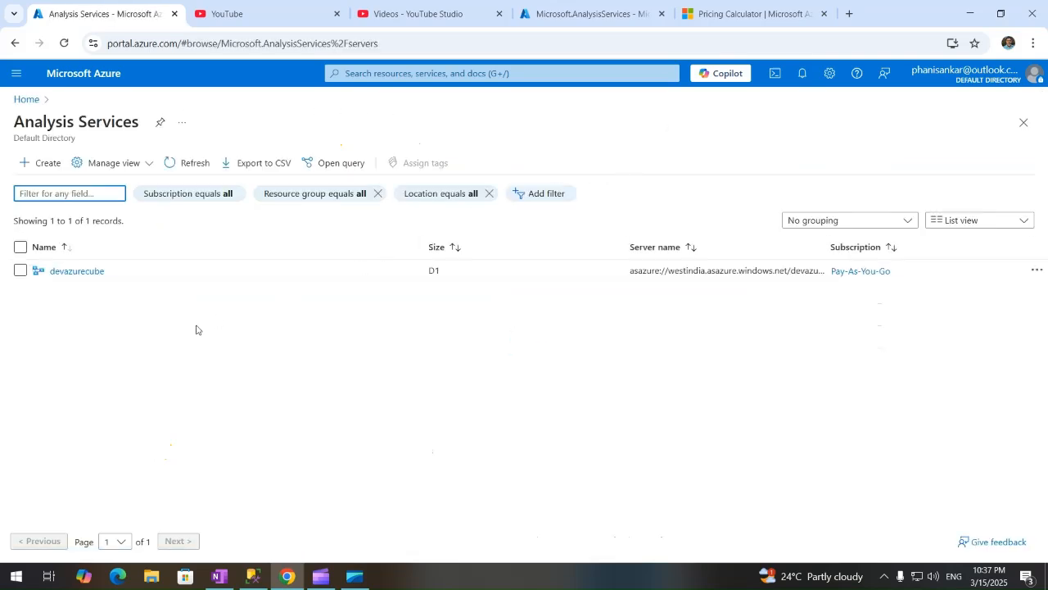
click(580, 17)
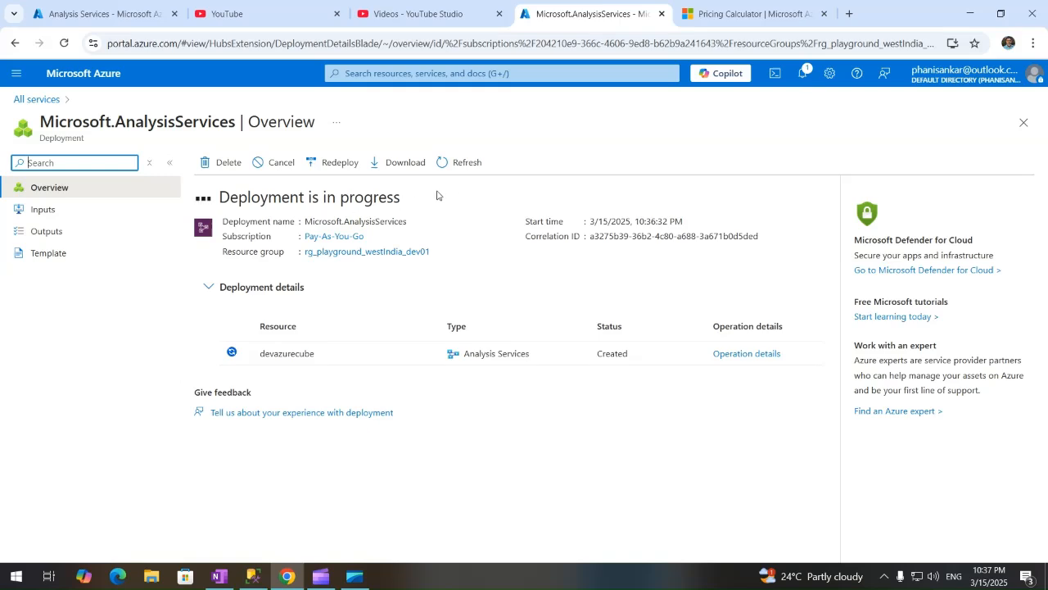
click(462, 164)
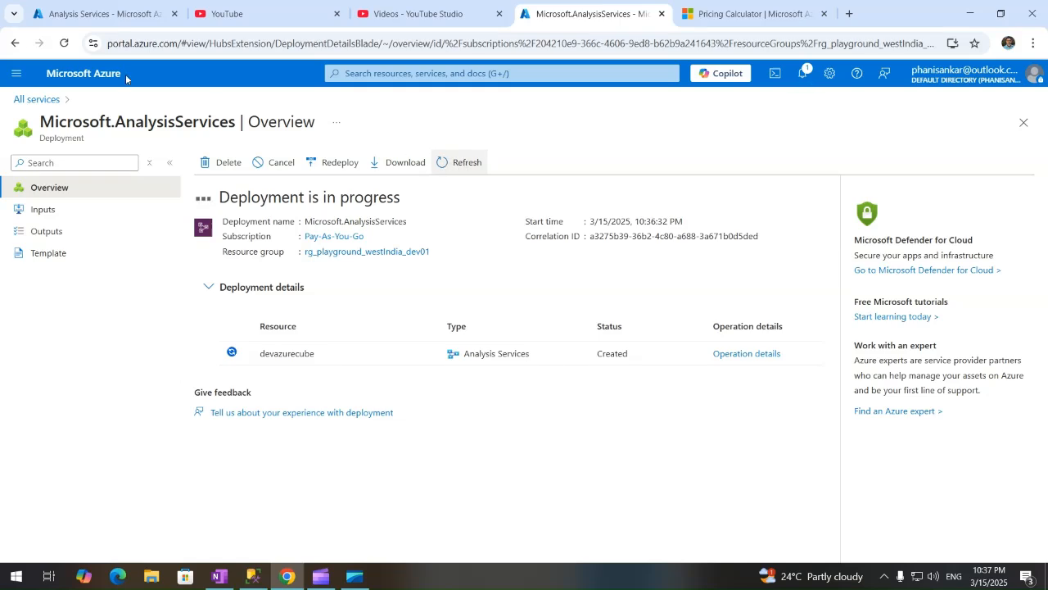
click(75, 18)
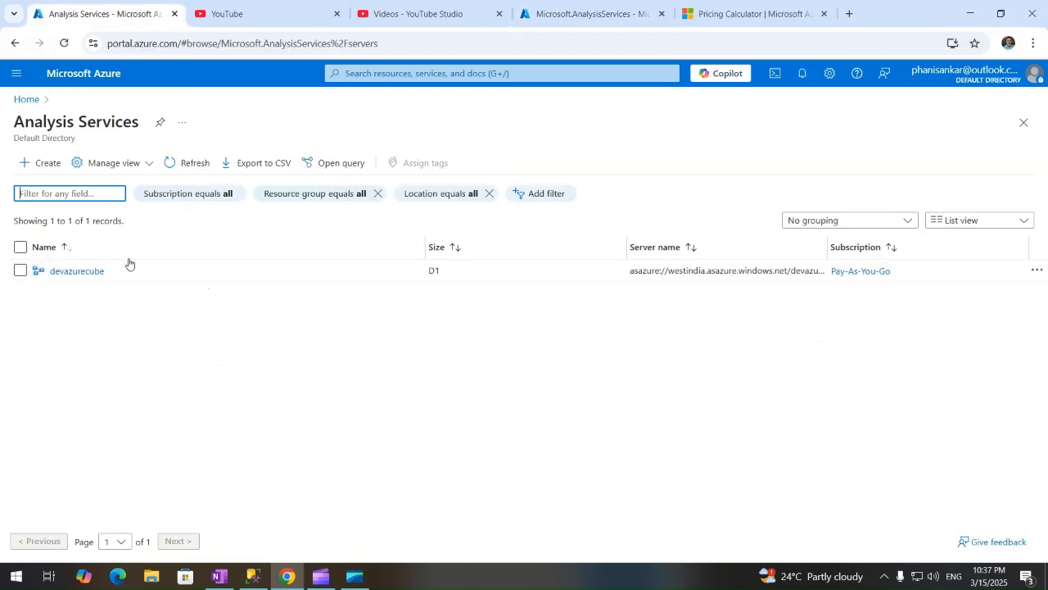
Open devazurecube, select its server address, and view its Activity log with the running Read Analysis Server event.
click(73, 272)
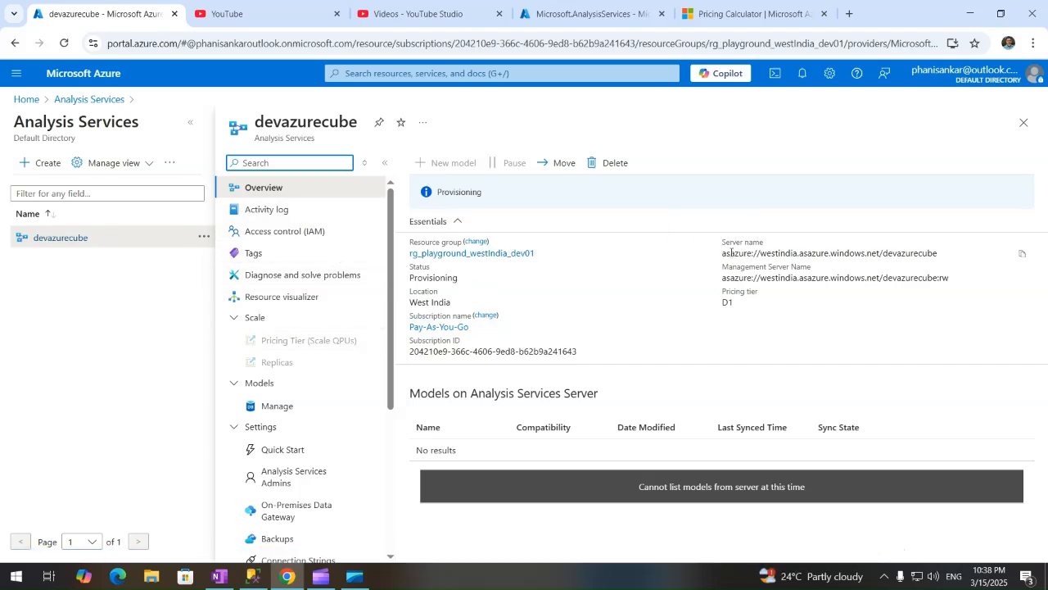
drag(722, 257, 948, 260)
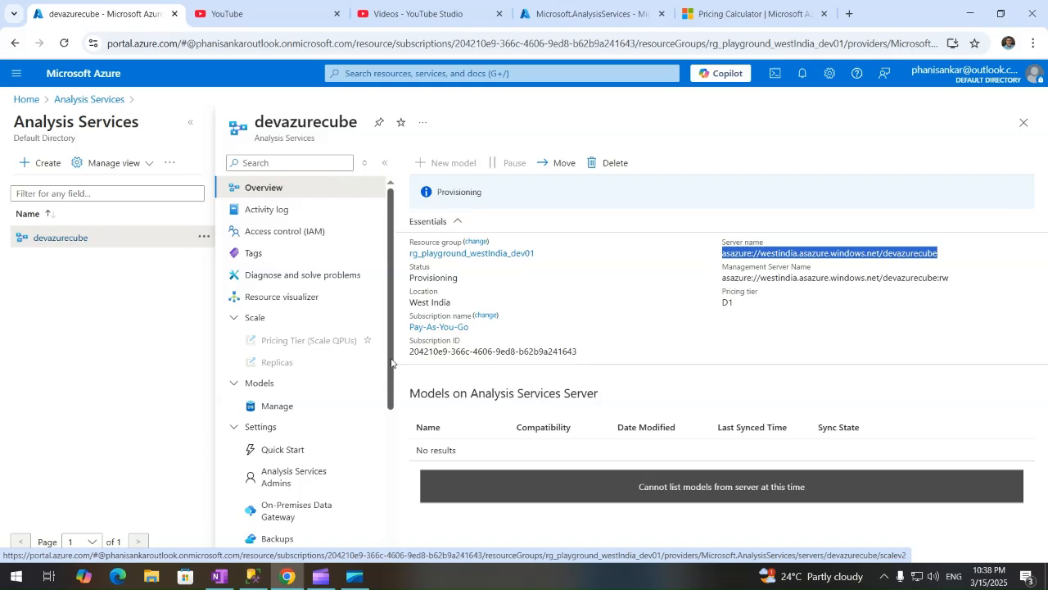
click(276, 205)
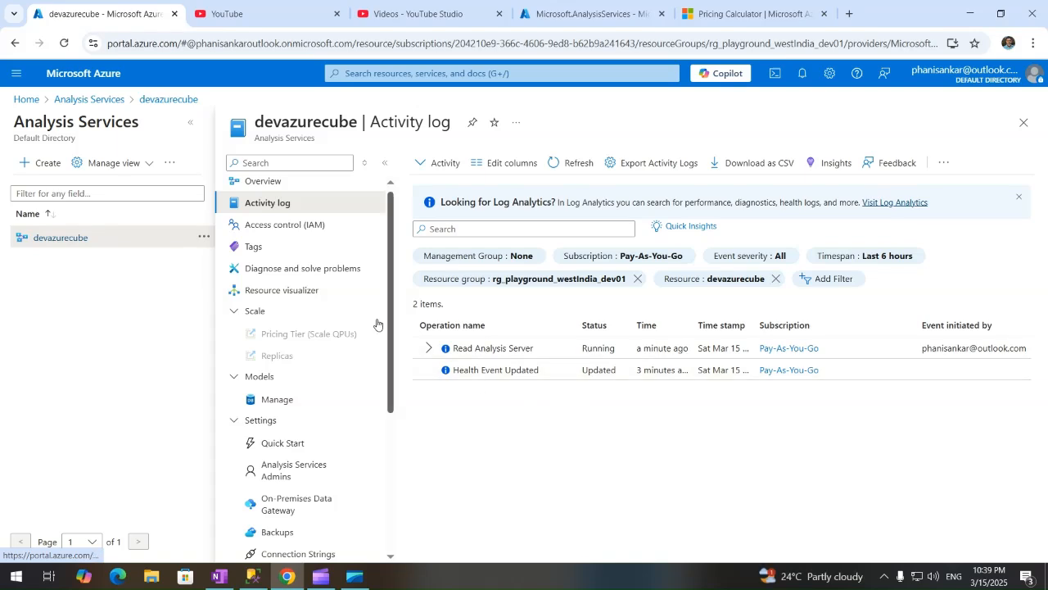
Check devazurecube's Access control and Firewall pages, then return to Overview, which now shows status Failed.
click(283, 226)
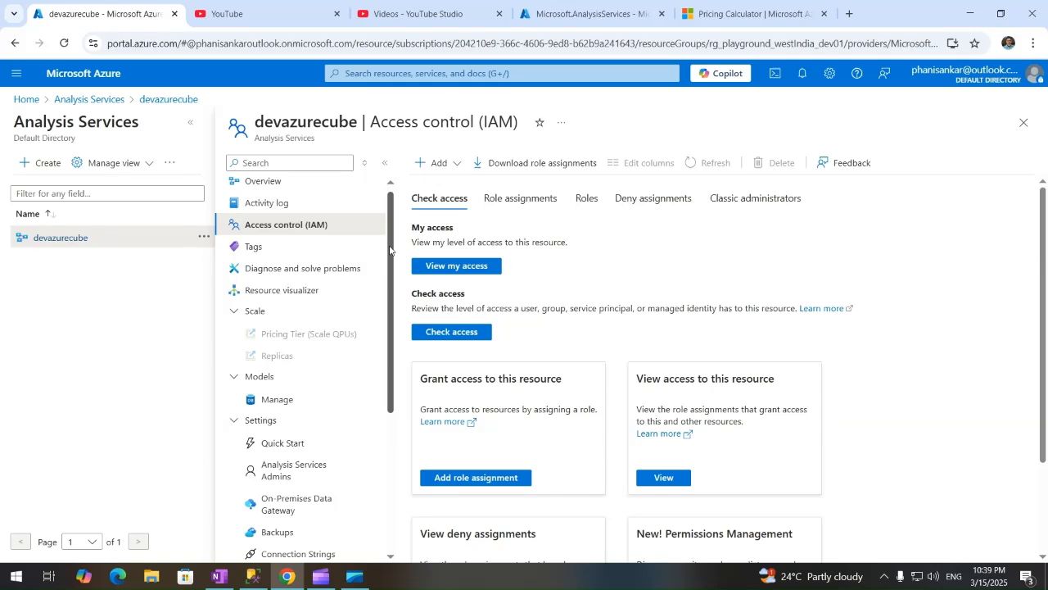
drag(390, 250, 395, 367)
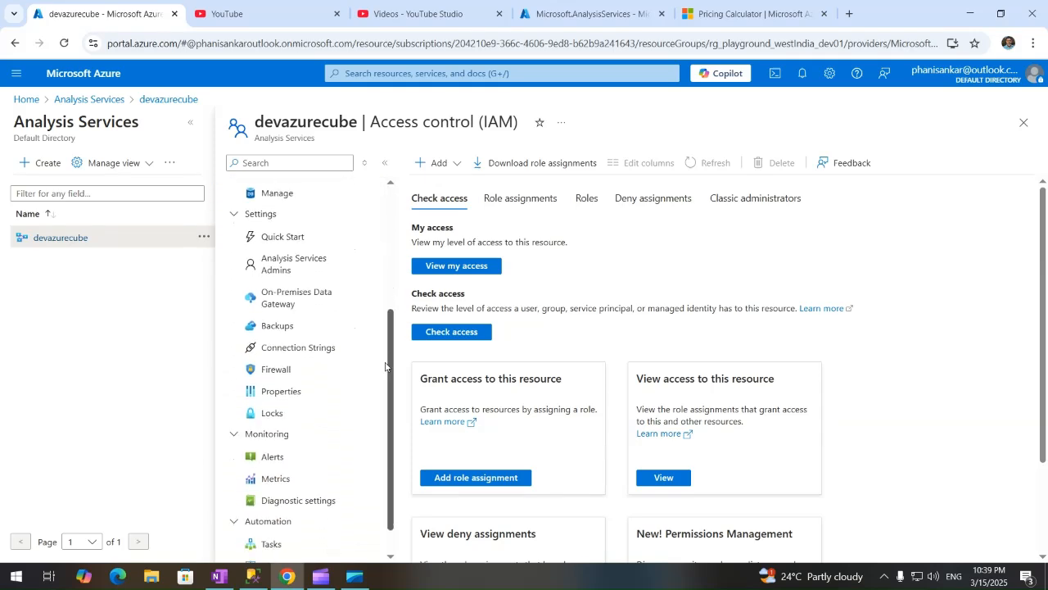
click(288, 377)
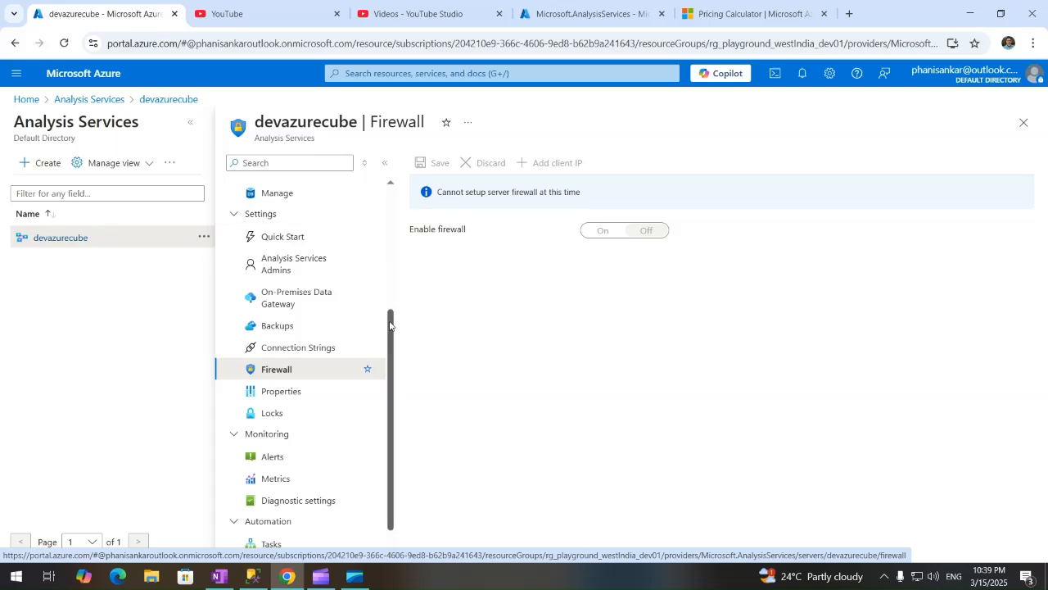
drag(391, 323, 372, 191)
click(297, 192)
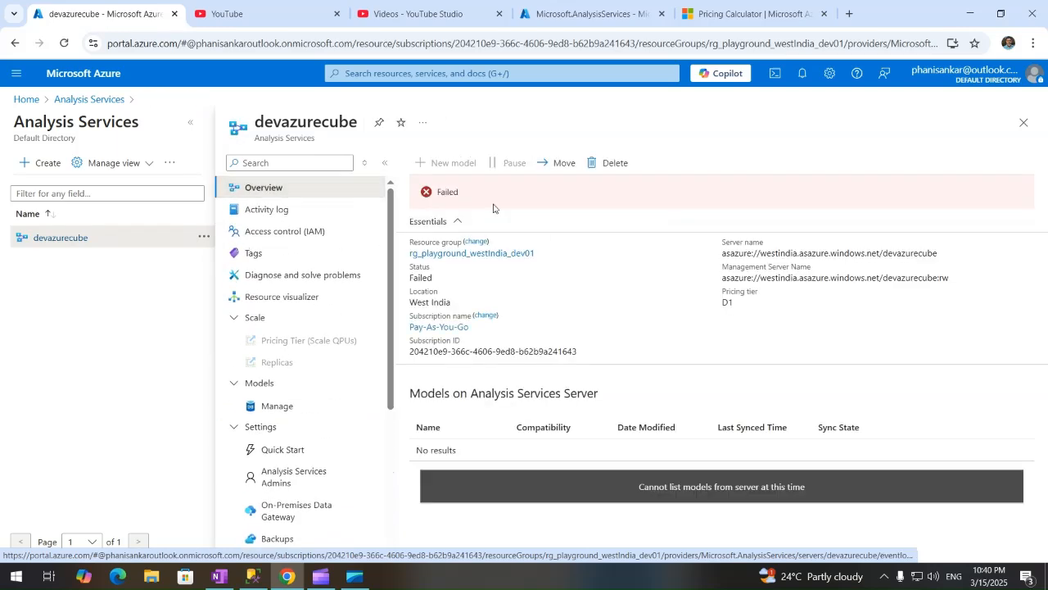
Inspect the Failed status notice's deployment failure details, including the raw error output.
click(445, 190)
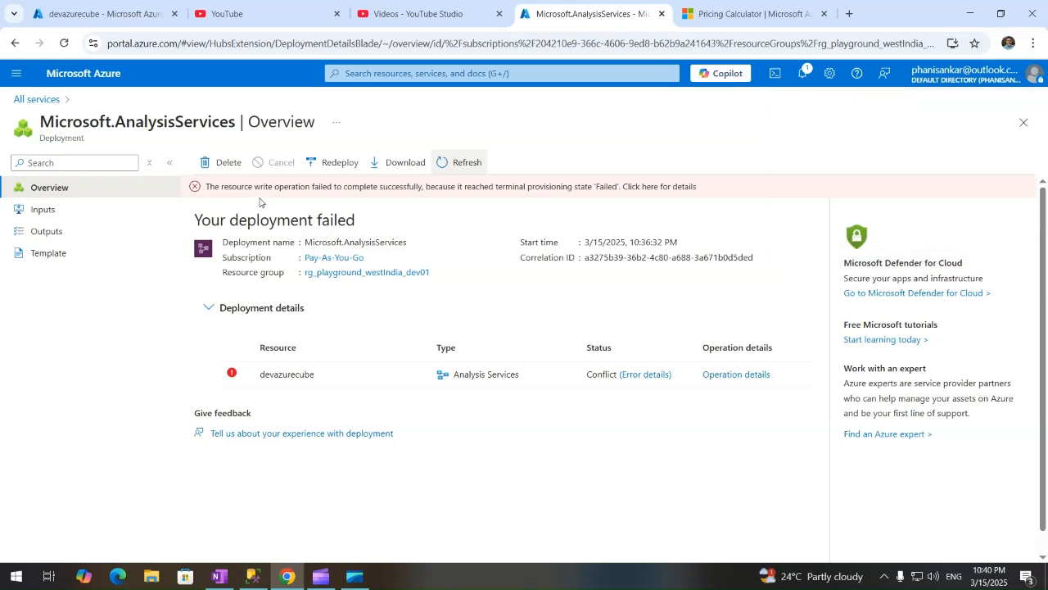
click(670, 188)
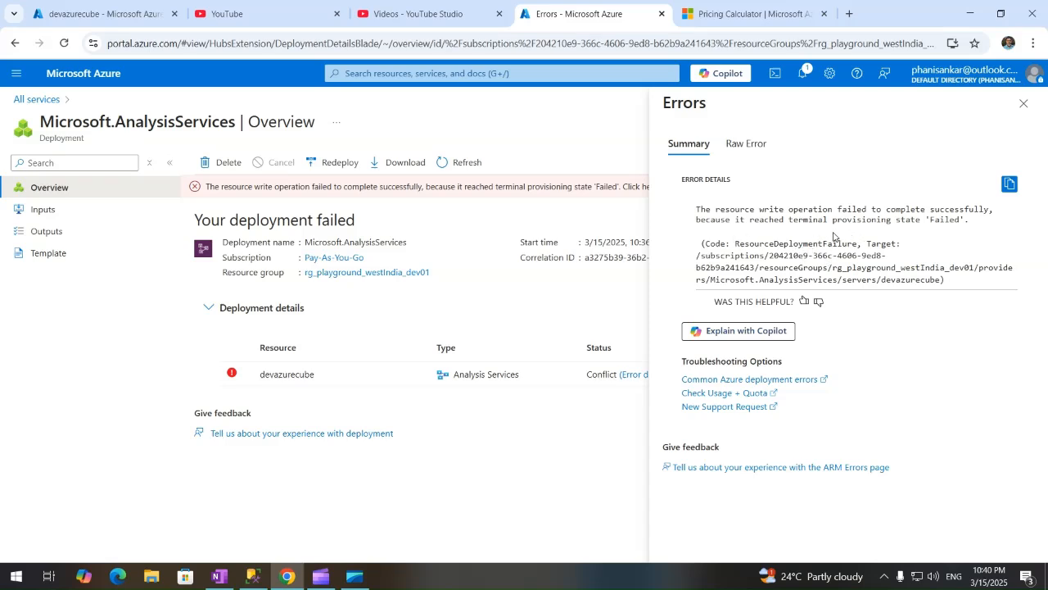
click(744, 145)
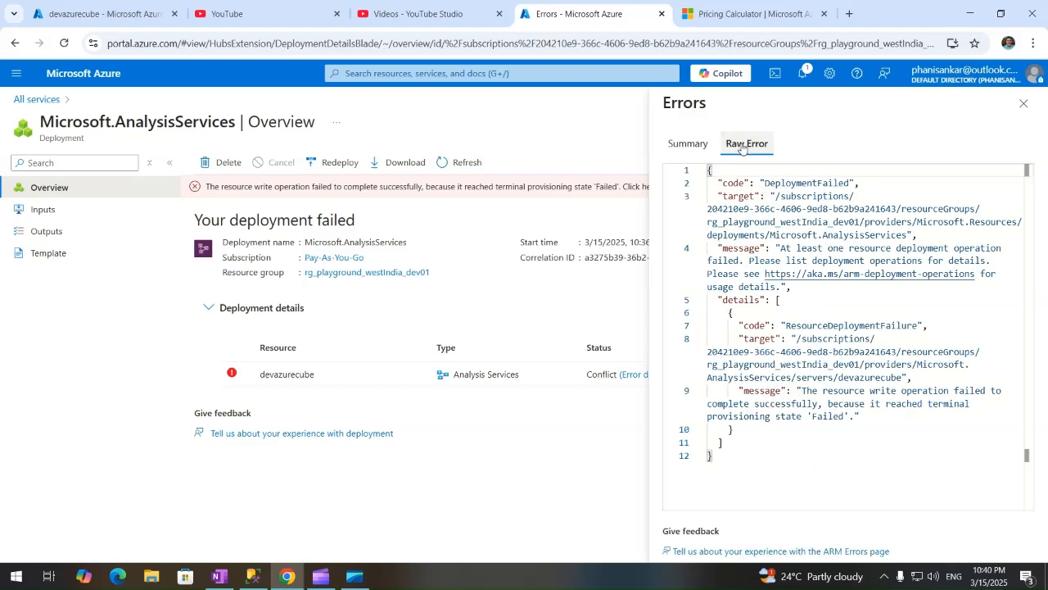
click(688, 144)
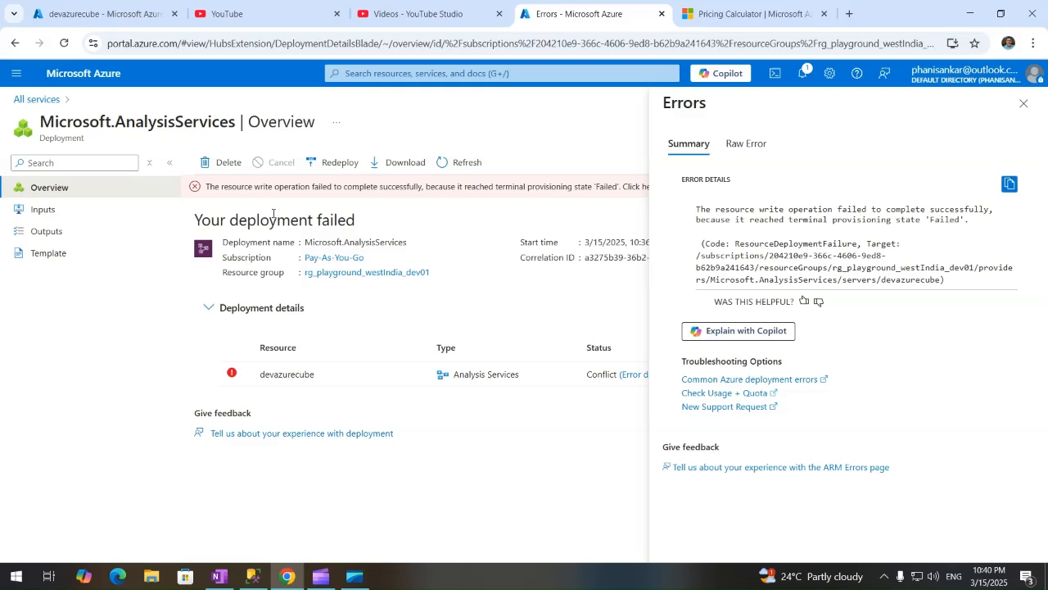
Close the devazurecube server tab and switch to the failed deployment's Errors page.
click(116, 13)
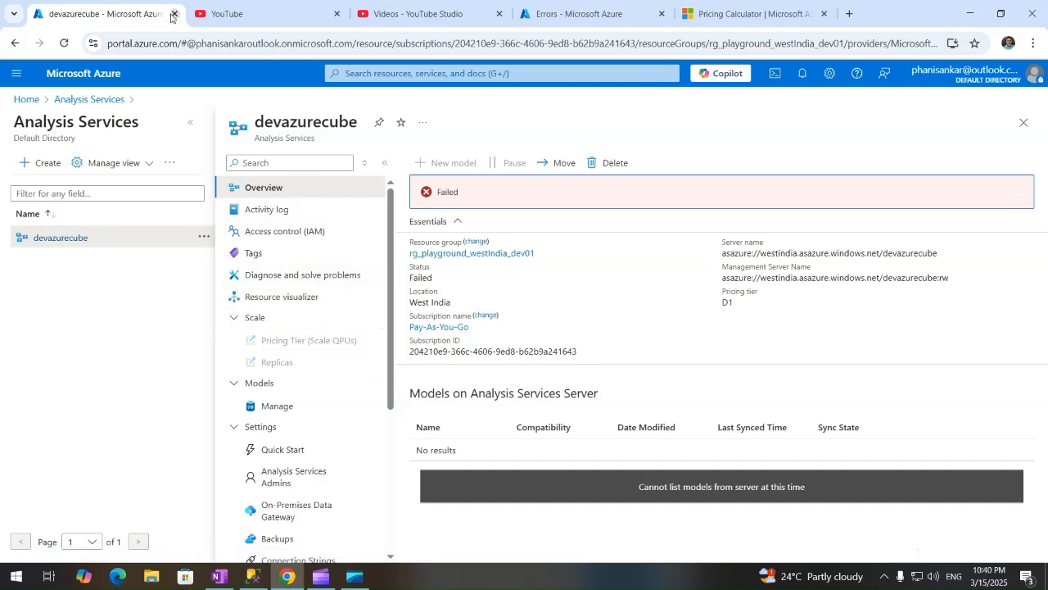
click(173, 15)
click(174, 14)
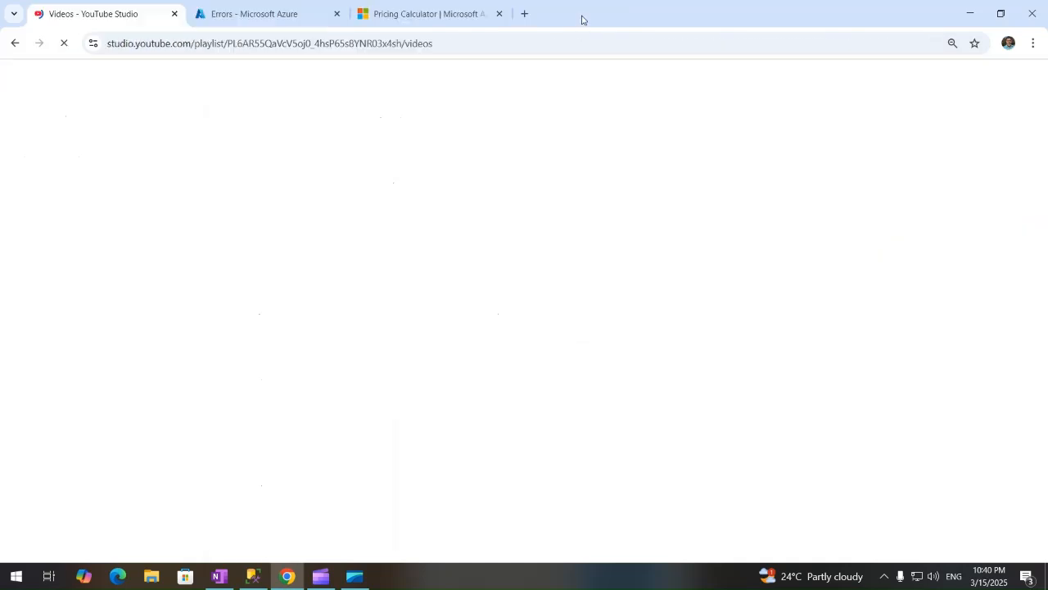
click(280, 14)
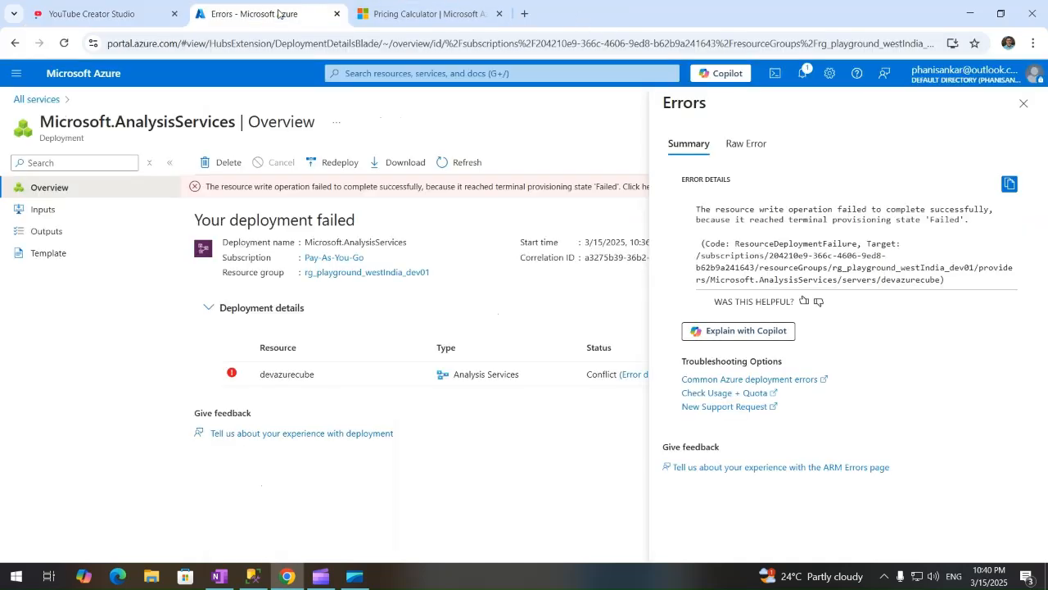
Redeploy the failed Analysis Services deployment into resource group rg_playground_westIndia_dev01.
click(338, 163)
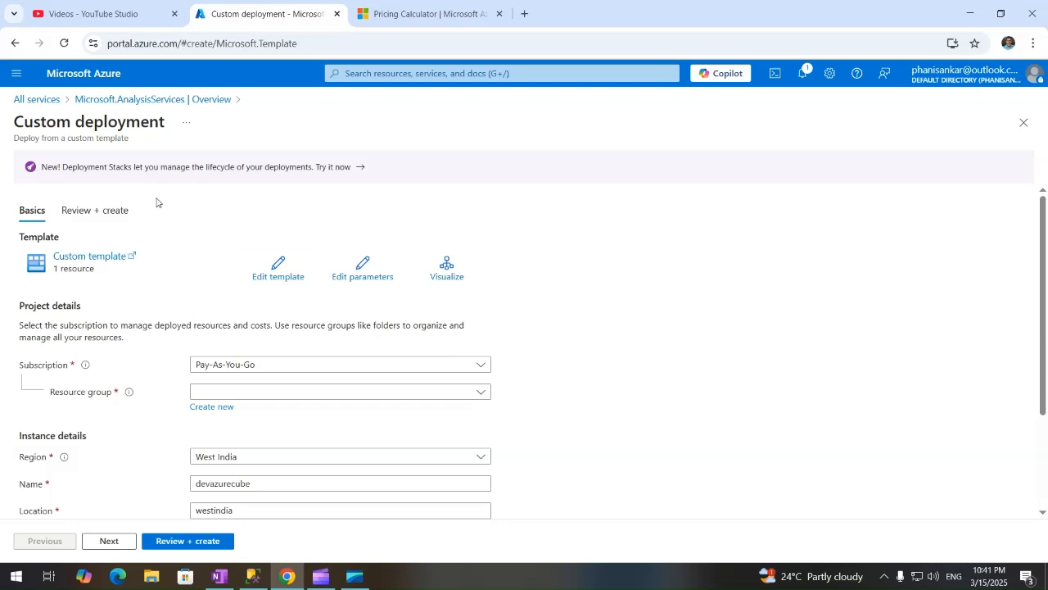
click(473, 394)
click(313, 438)
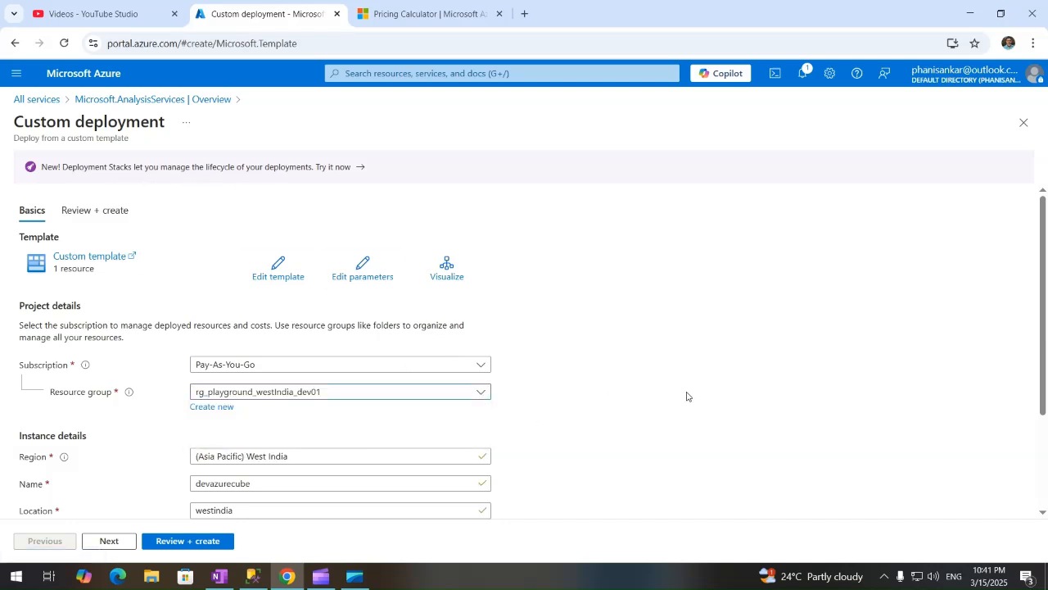
scroll(1046, 400, down, 3)
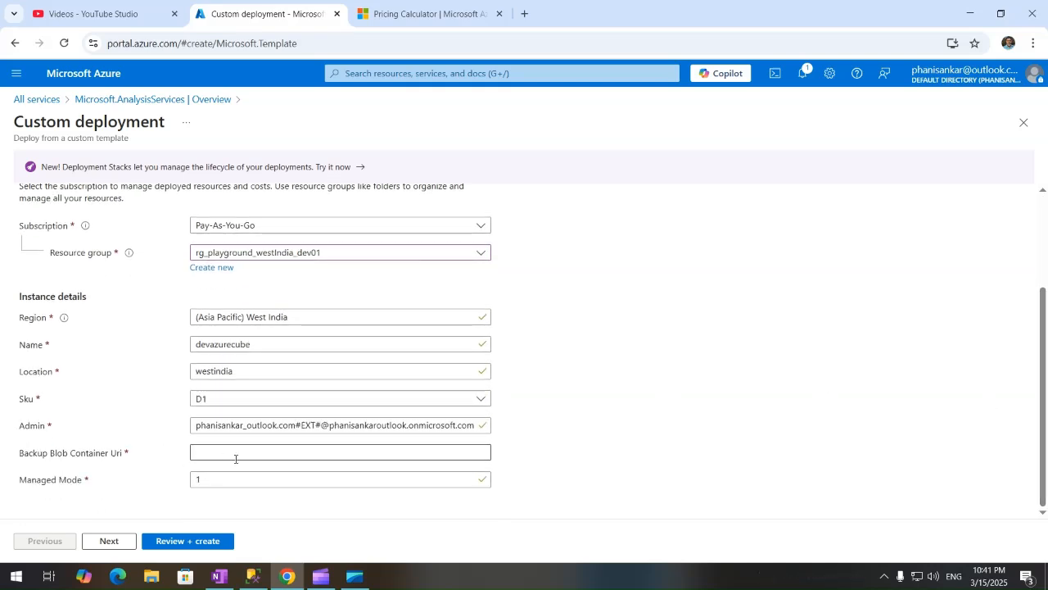
click(93, 456)
click(613, 457)
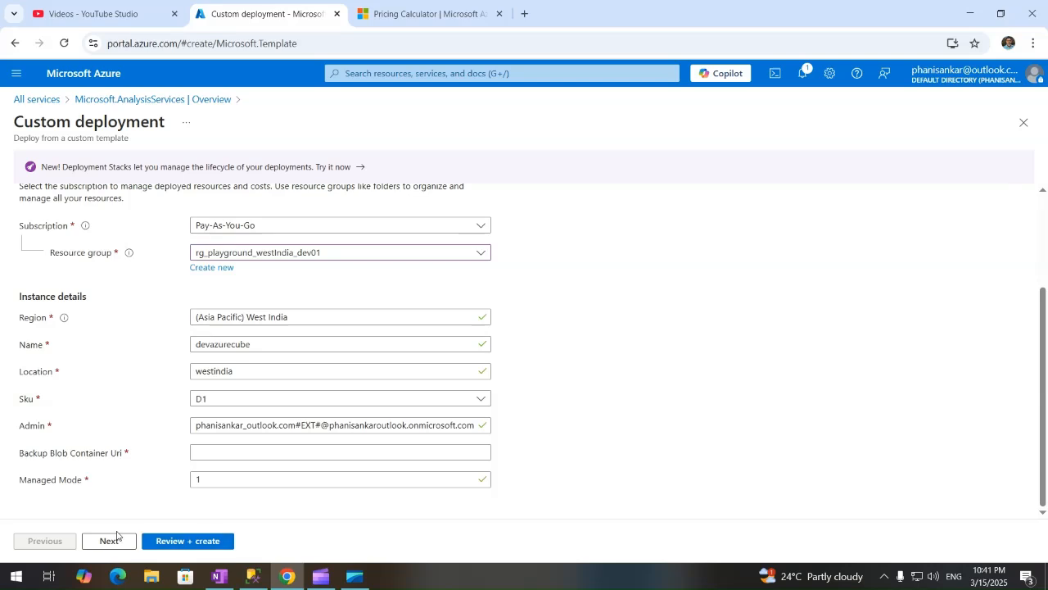
click(110, 455)
drag(117, 455, 107, 467)
Run validation and return to Basics, where the empty Backup Blob Container Uri is flagged as required.
click(107, 542)
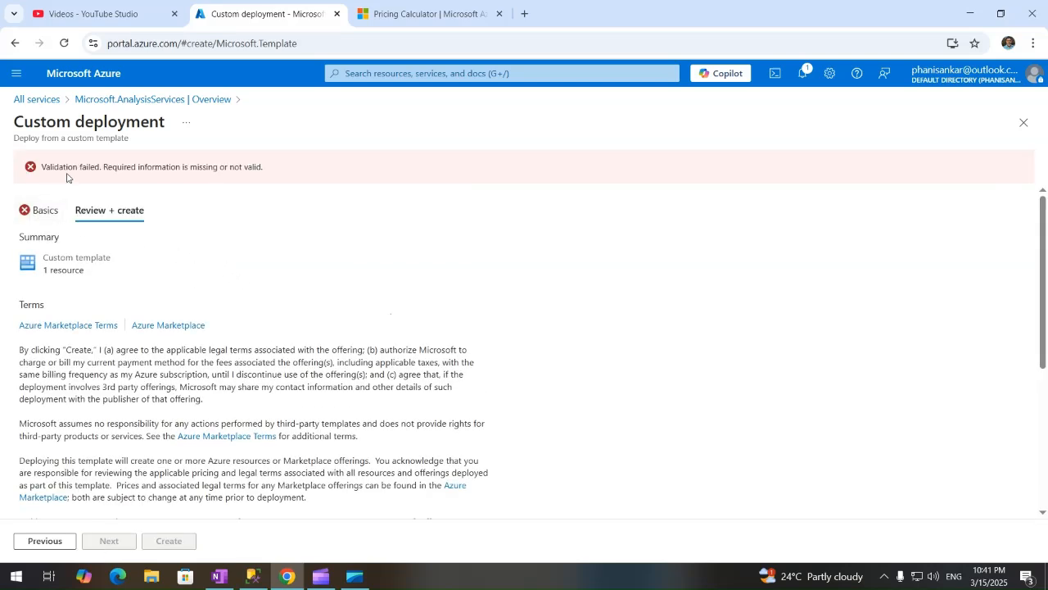
click(36, 209)
scroll(604, 444, down, 2)
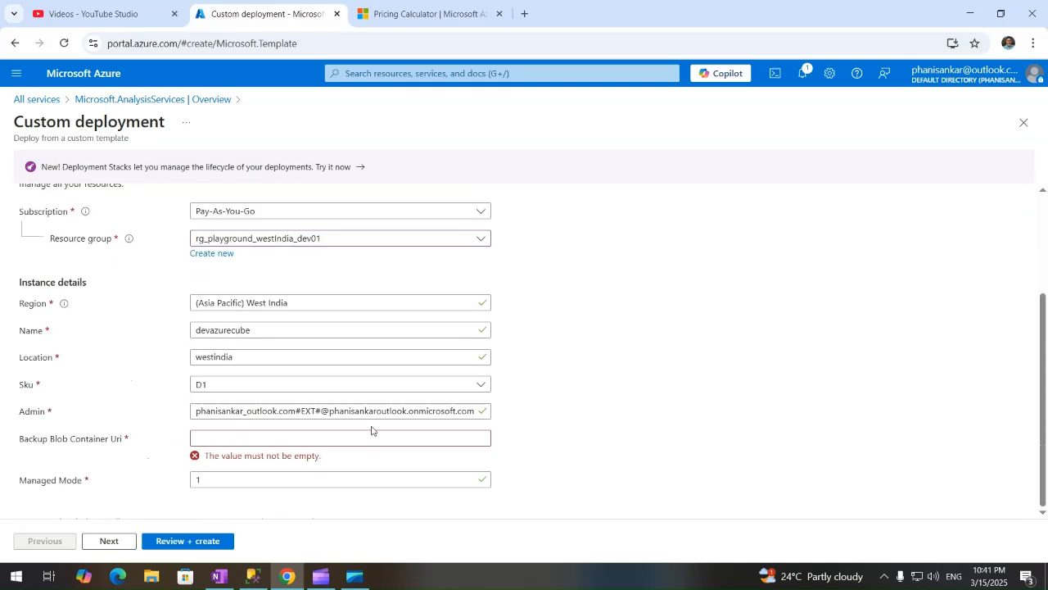
click(234, 439)
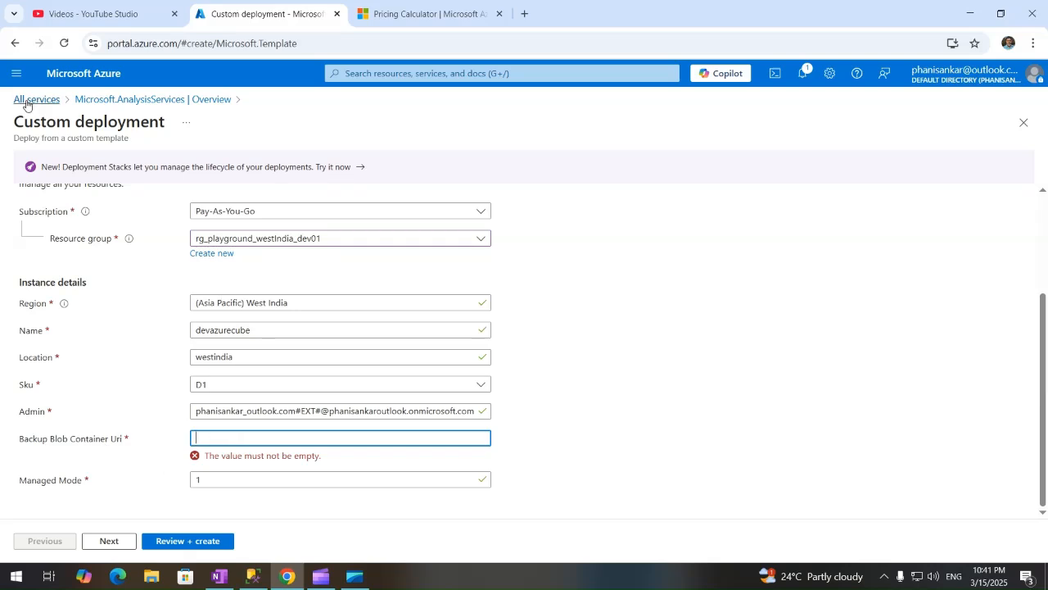
Go to the portal Home page, discarding the unsaved redeployment edits.
click(17, 73)
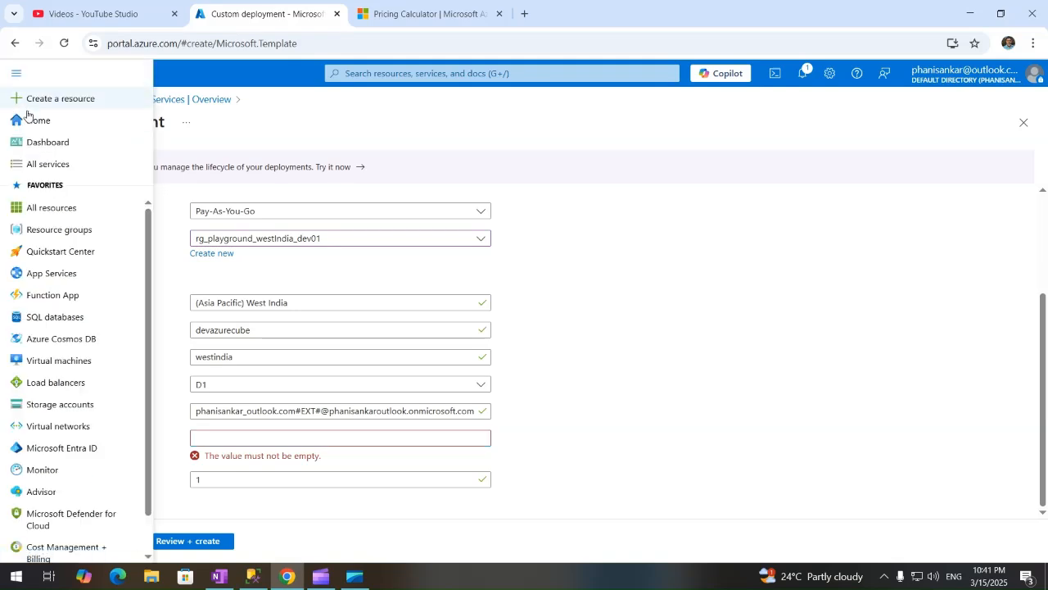
click(34, 121)
click(583, 130)
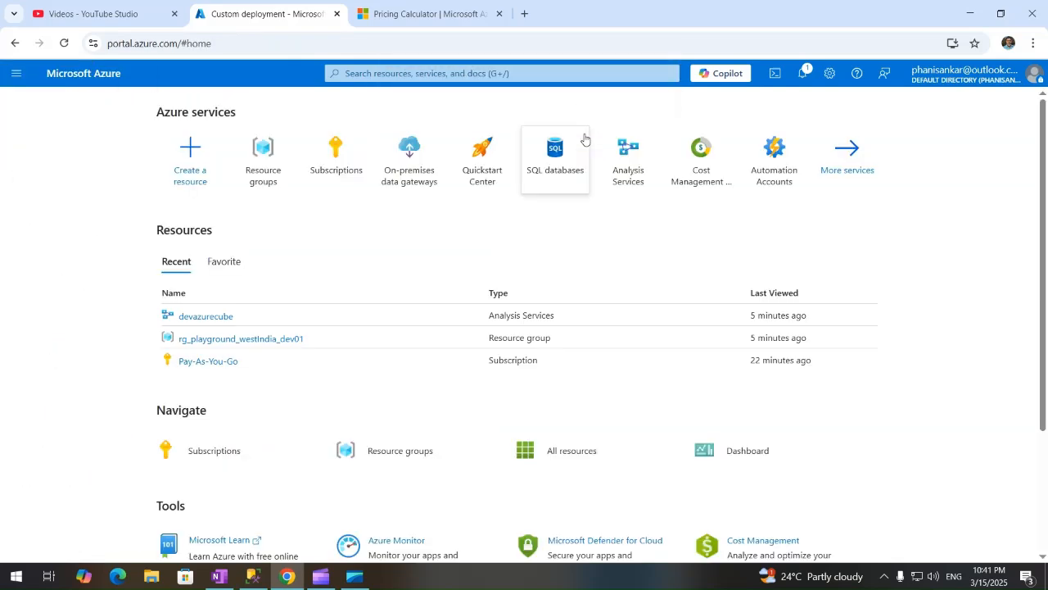
Copy devazurecube's server name from its Overview and bring SQL Server Management Studio forward.
click(211, 323)
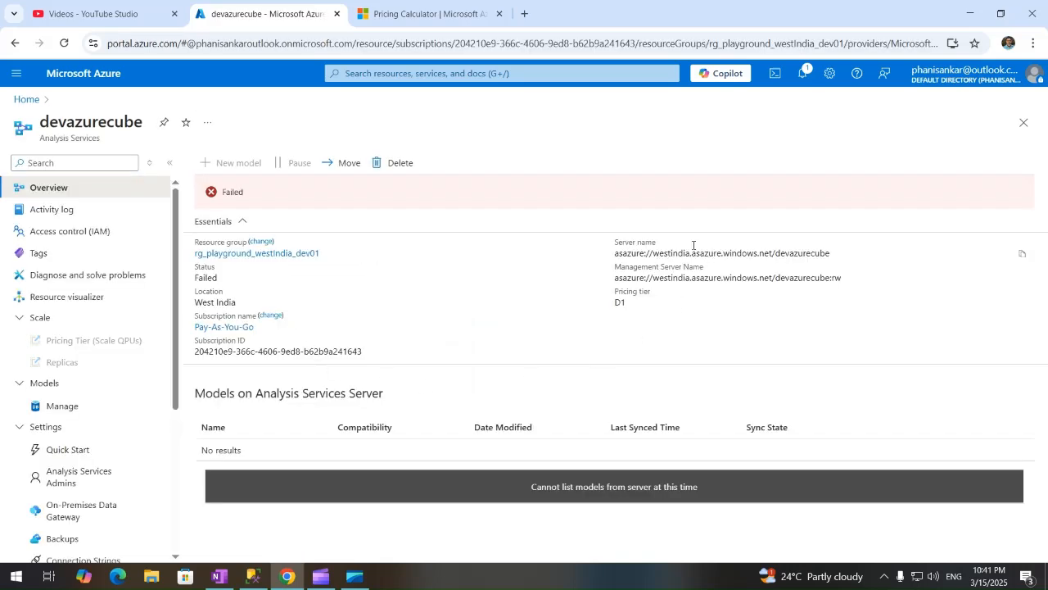
click(237, 191)
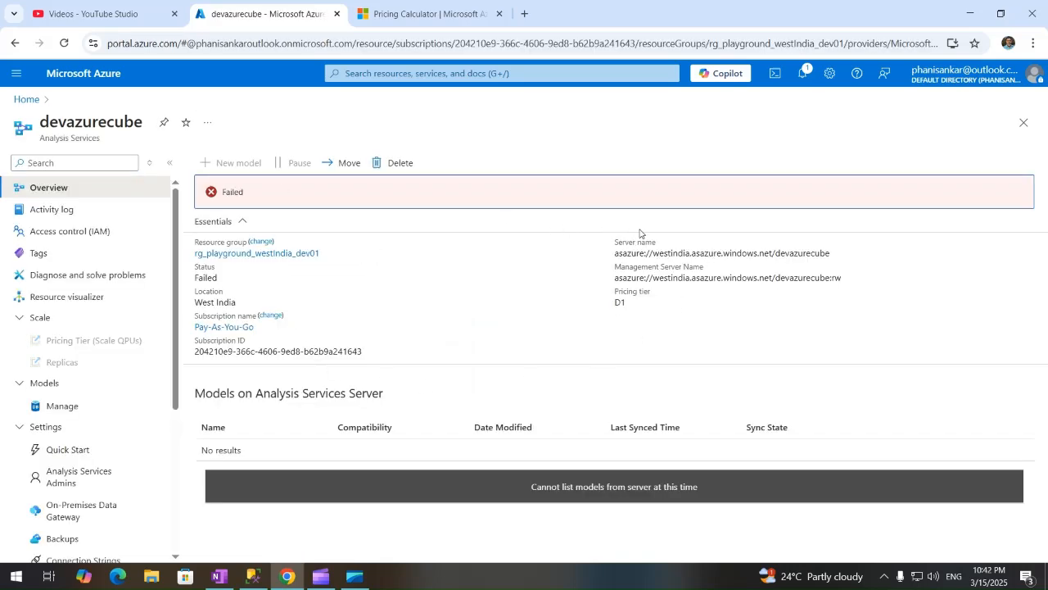
click(1022, 254)
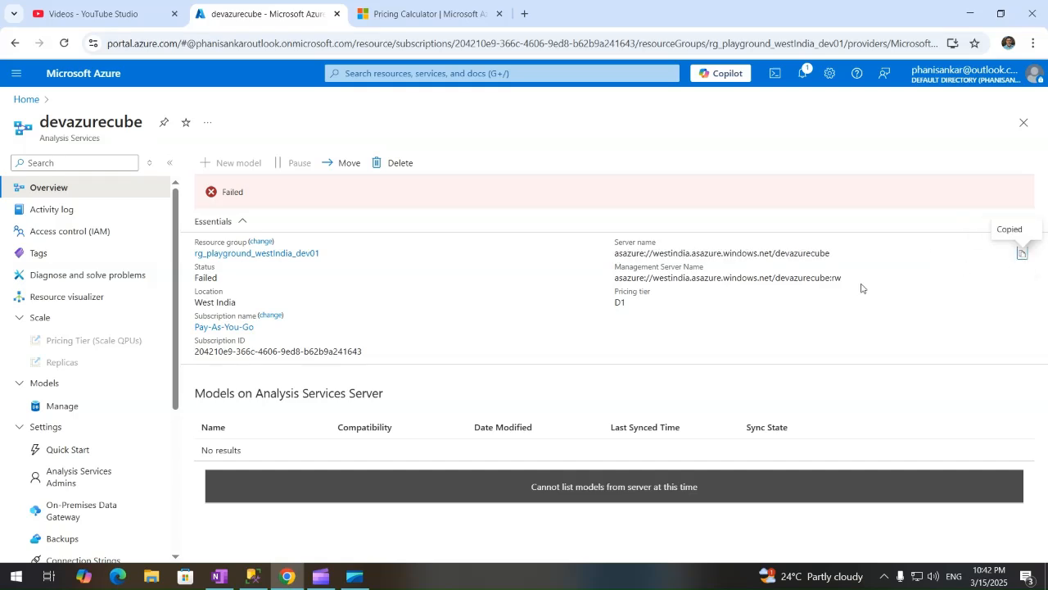
click(250, 579)
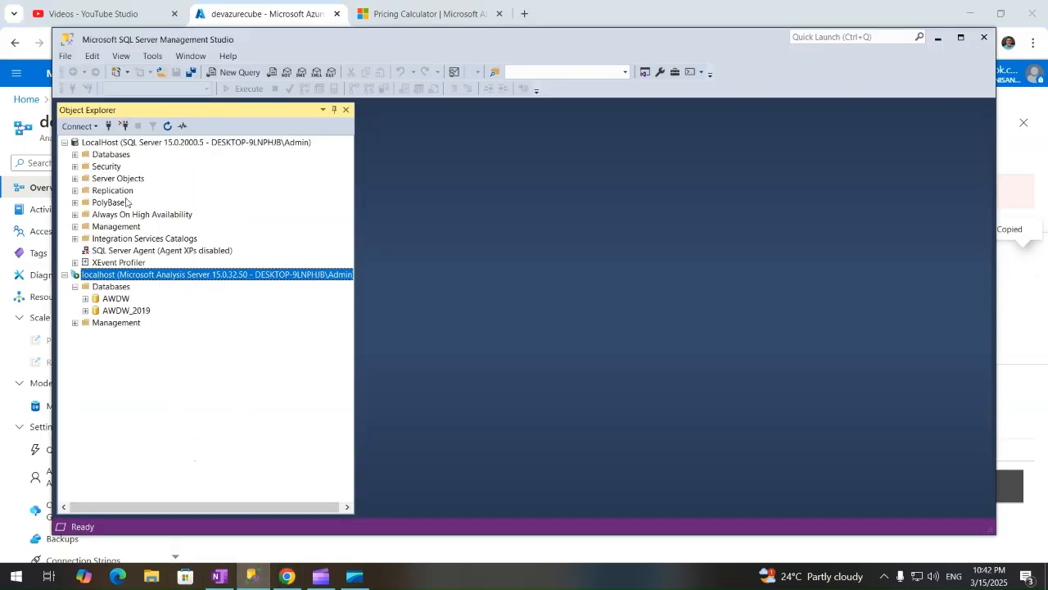
Connect to Analysis Services using the pasted devazurecube name, dismiss the server-not-found error, and return to Chrome.
click(78, 127)
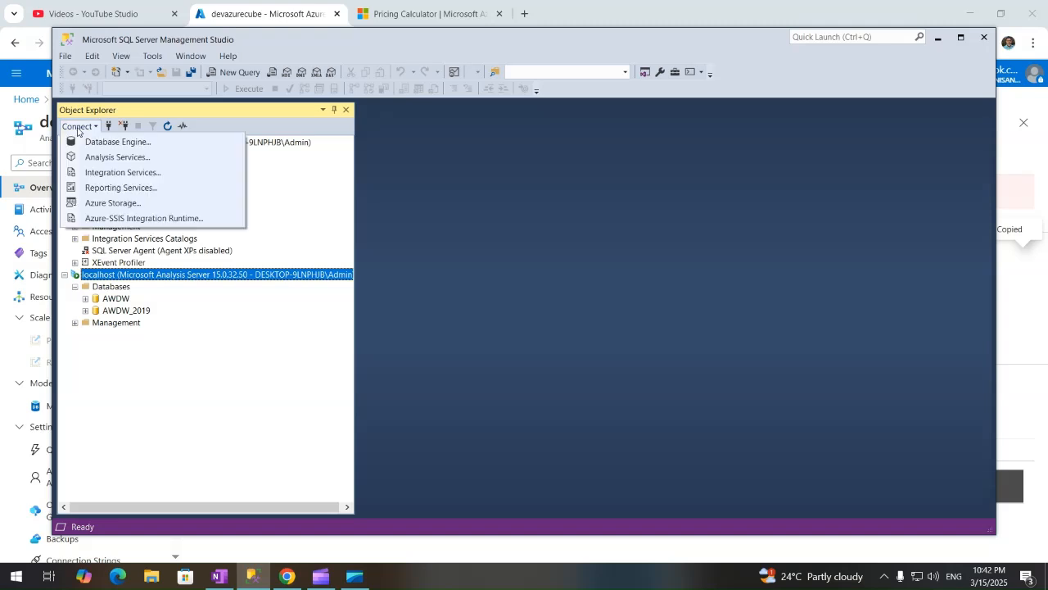
click(111, 158)
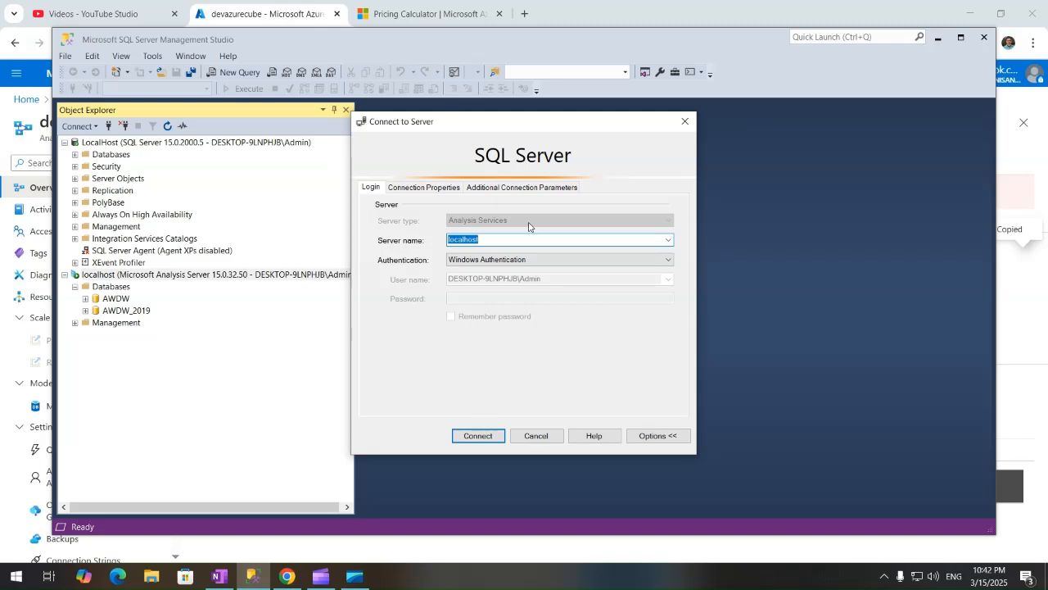
key(ctrl+v)
click(458, 438)
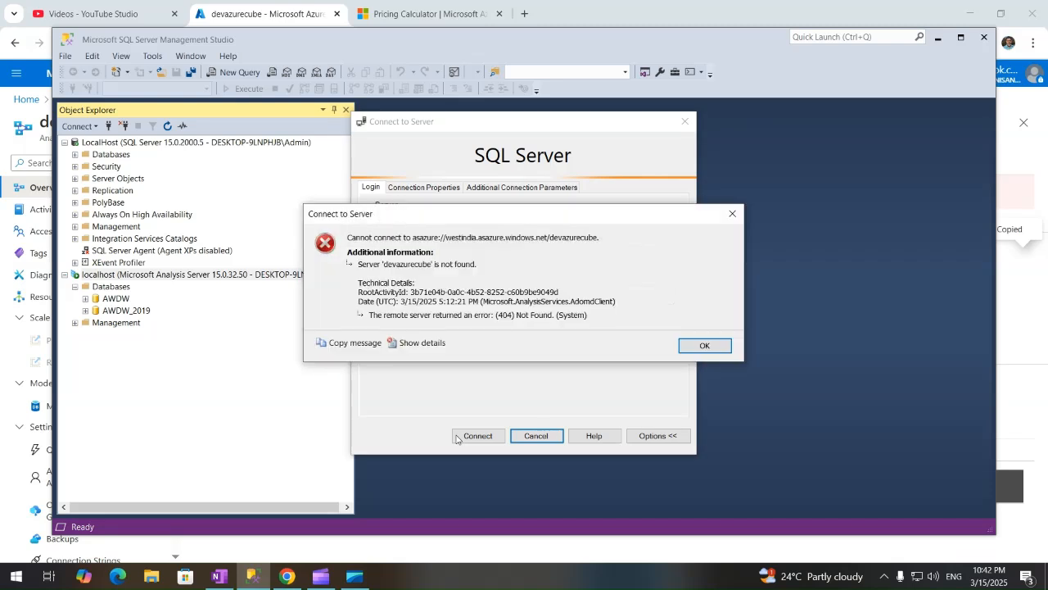
click(703, 346)
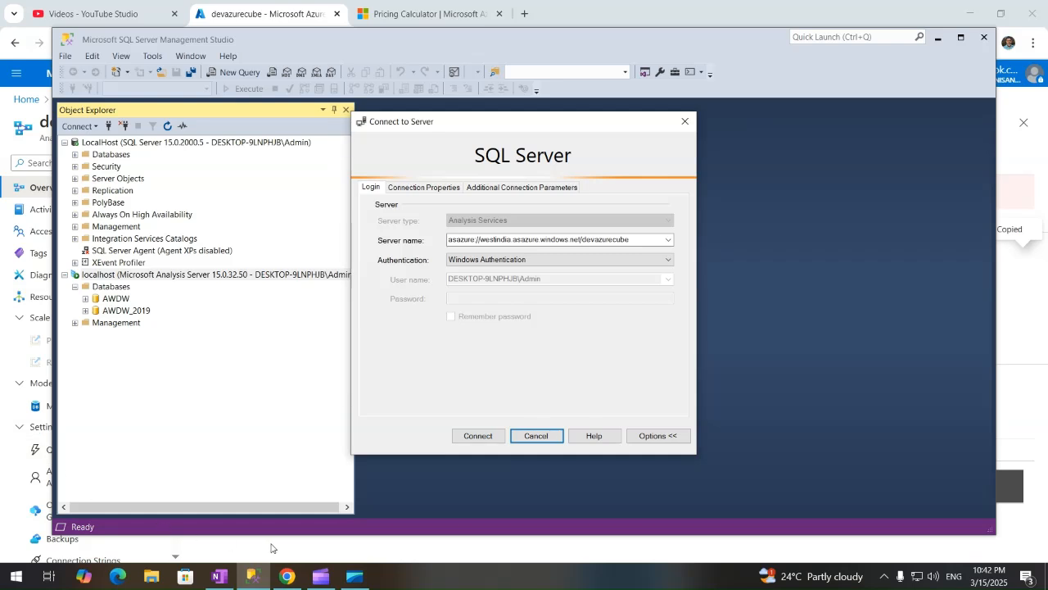
click(639, 16)
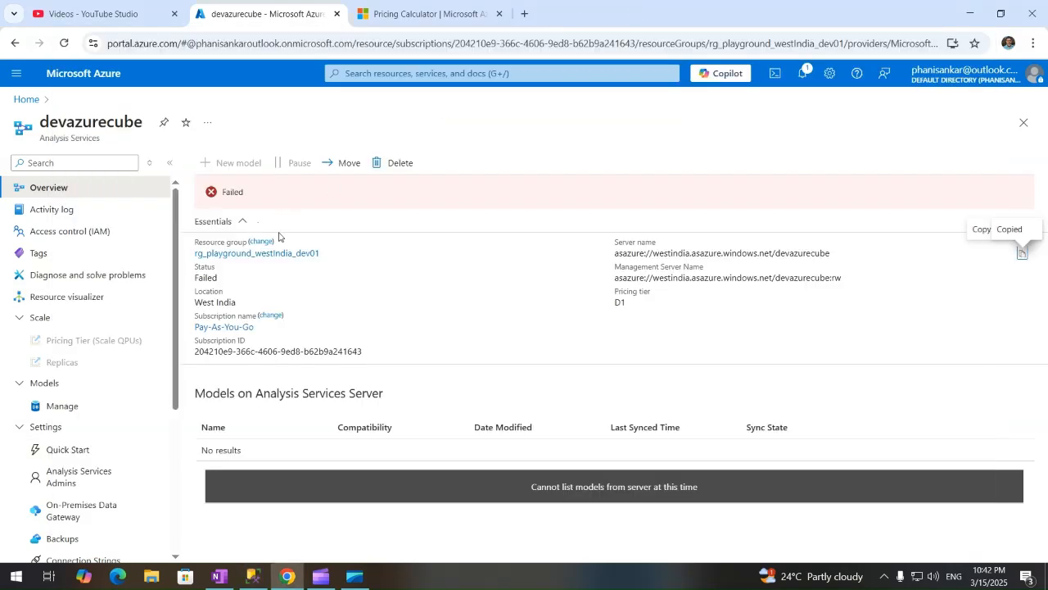
Delete the failed devazurecube server, confirming the permanent deletion.
click(394, 163)
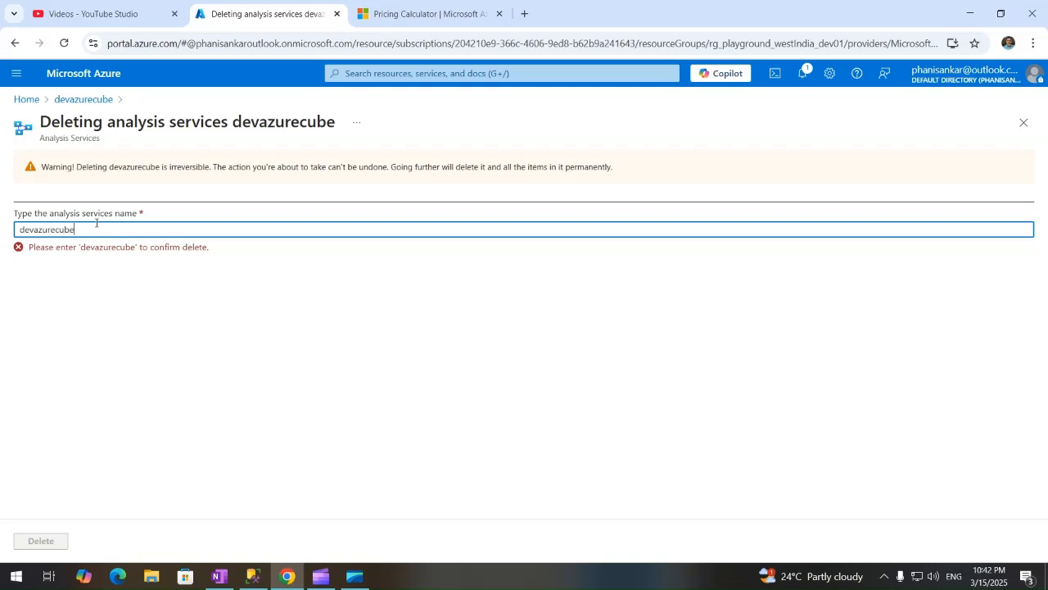
click(46, 542)
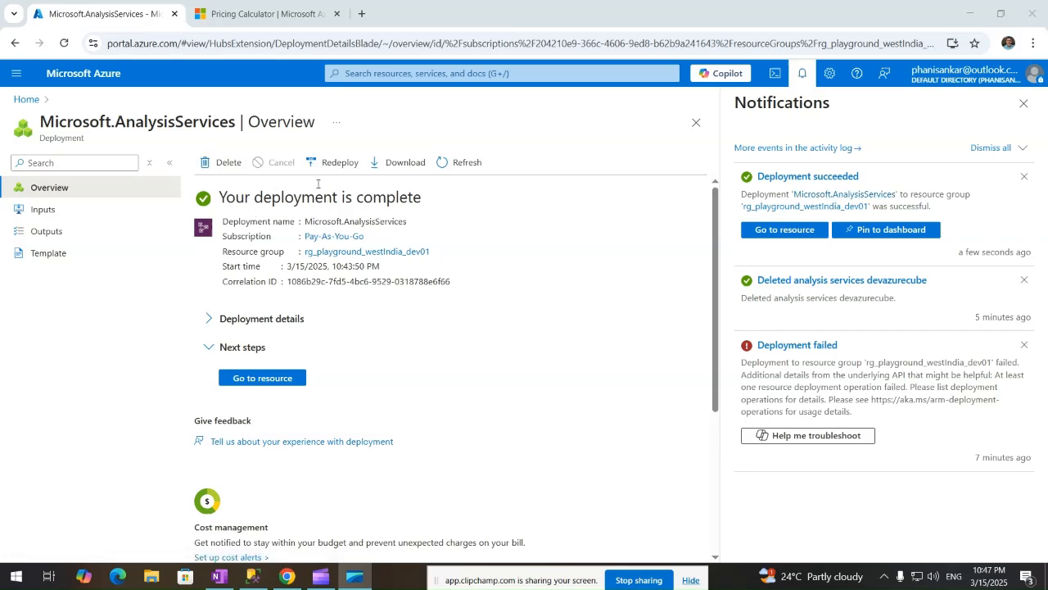
Open the newly deployed devazurecube from Home, dismiss notifications, and view its Pricing Tier options.
click(25, 99)
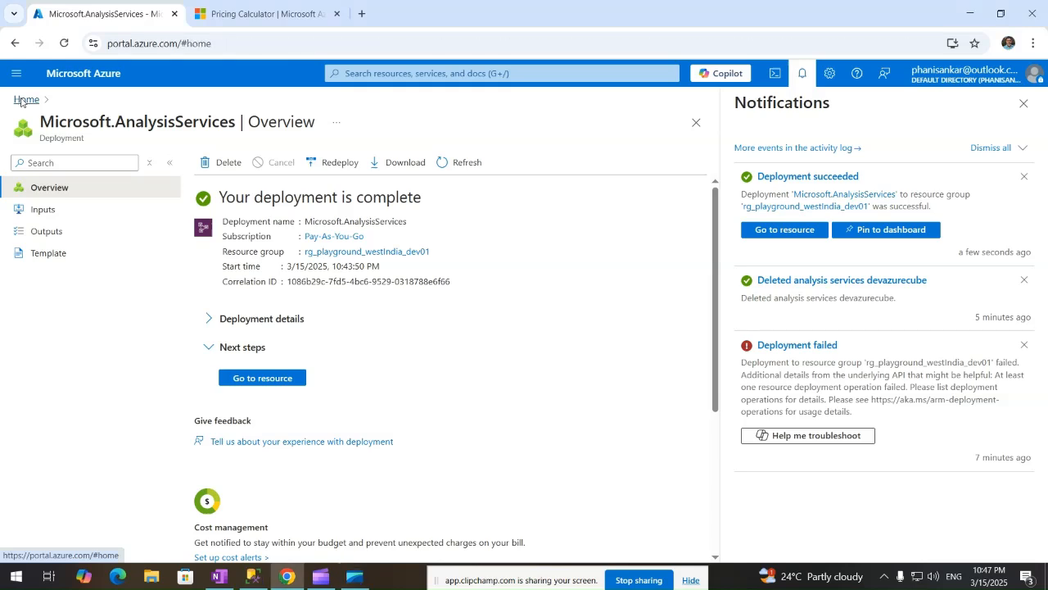
click(101, 385)
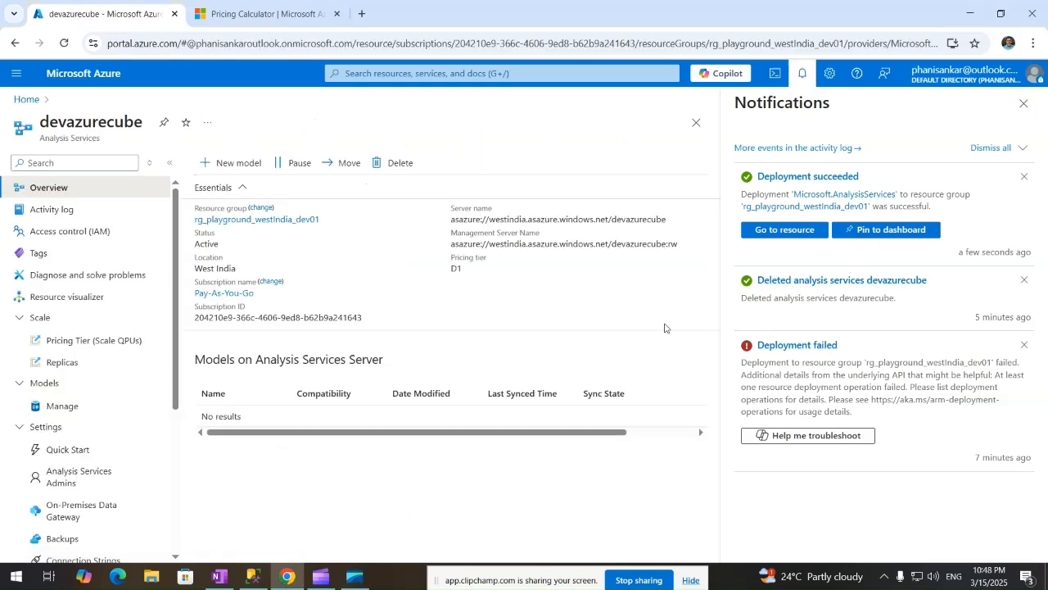
click(802, 77)
click(802, 77)
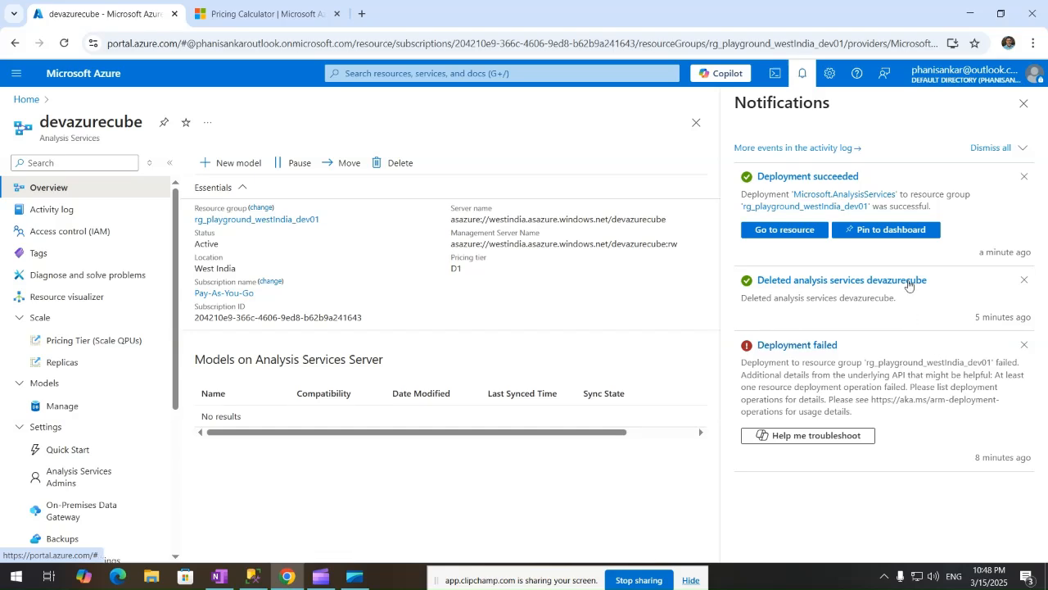
click(1023, 104)
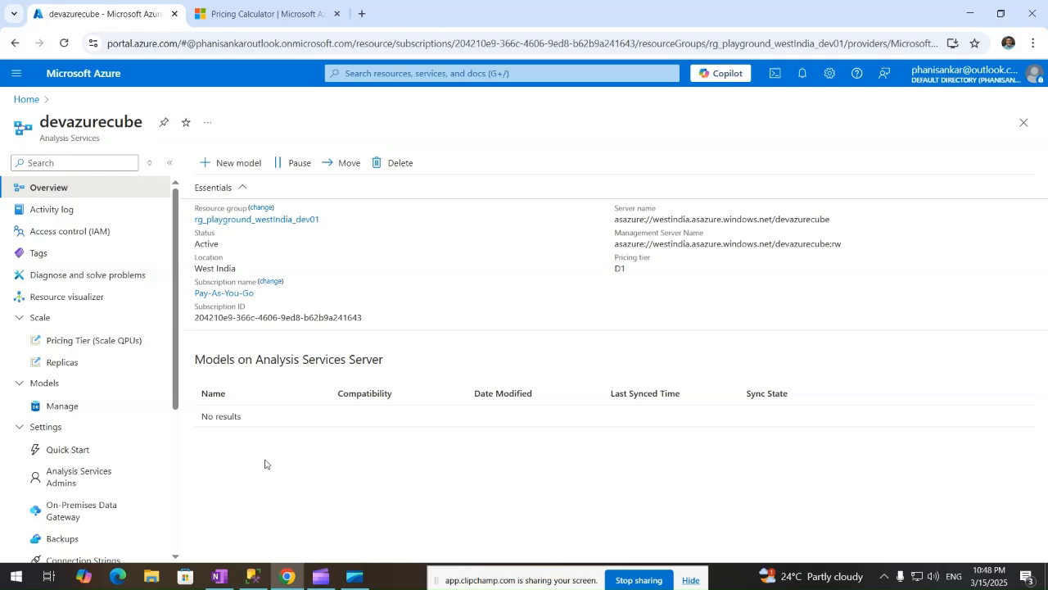
click(89, 342)
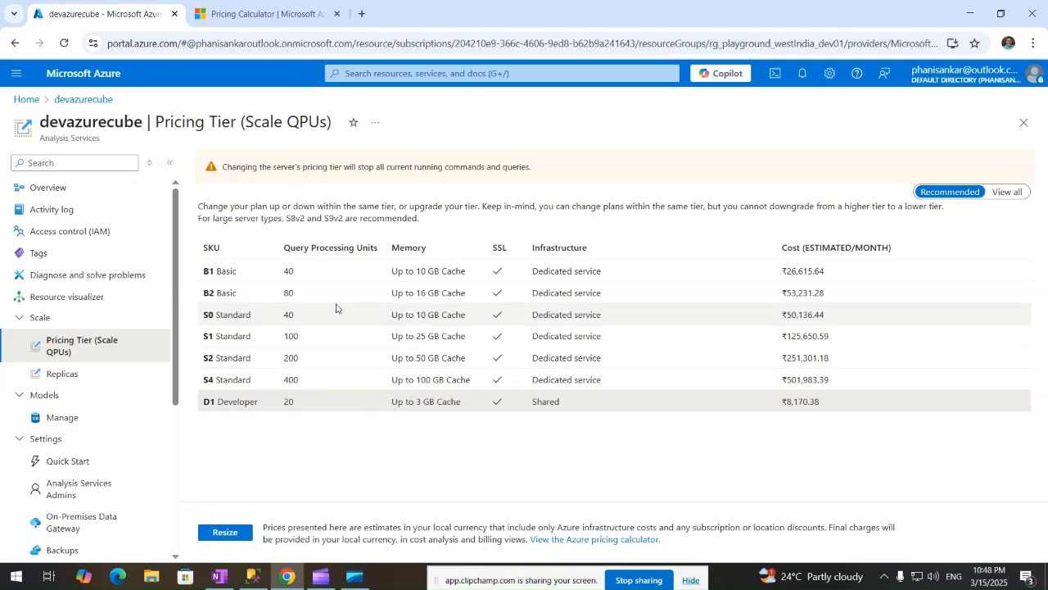
Try the B1 Basic tier, keep D1 Developer, then copy the server name from Overview.
click(244, 274)
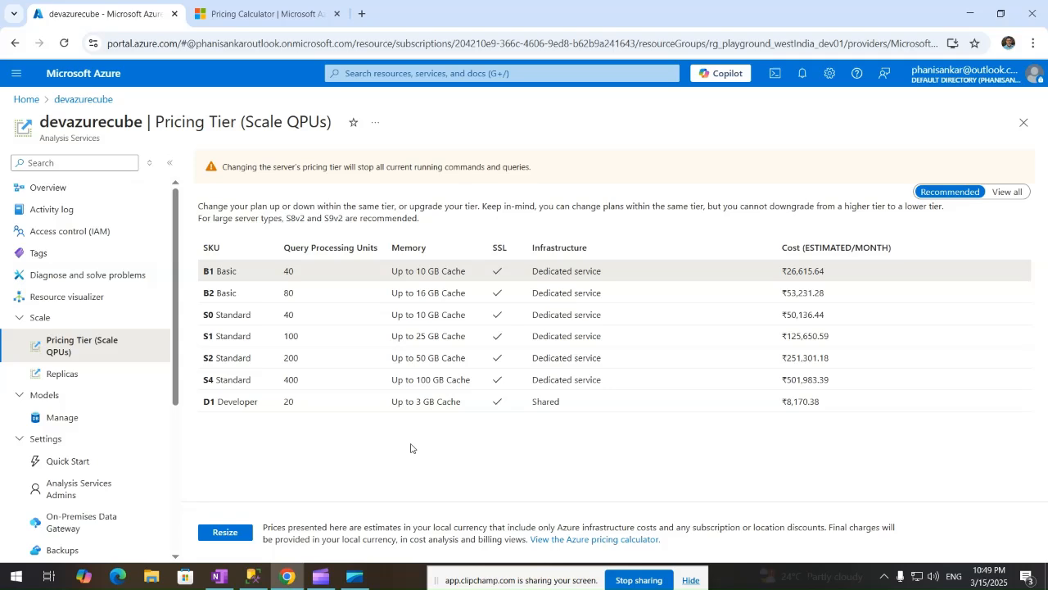
click(273, 406)
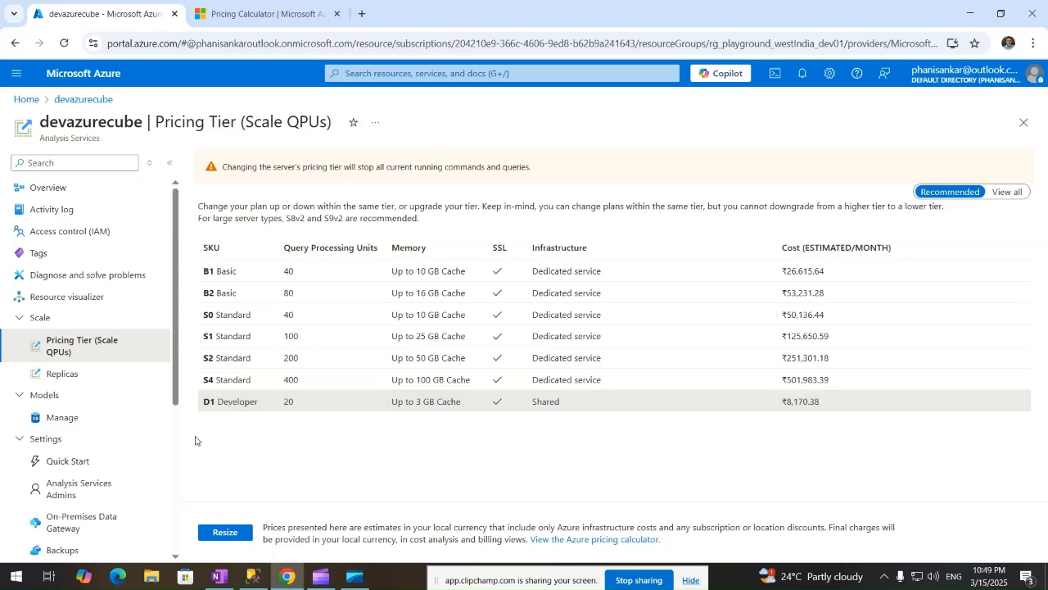
click(59, 187)
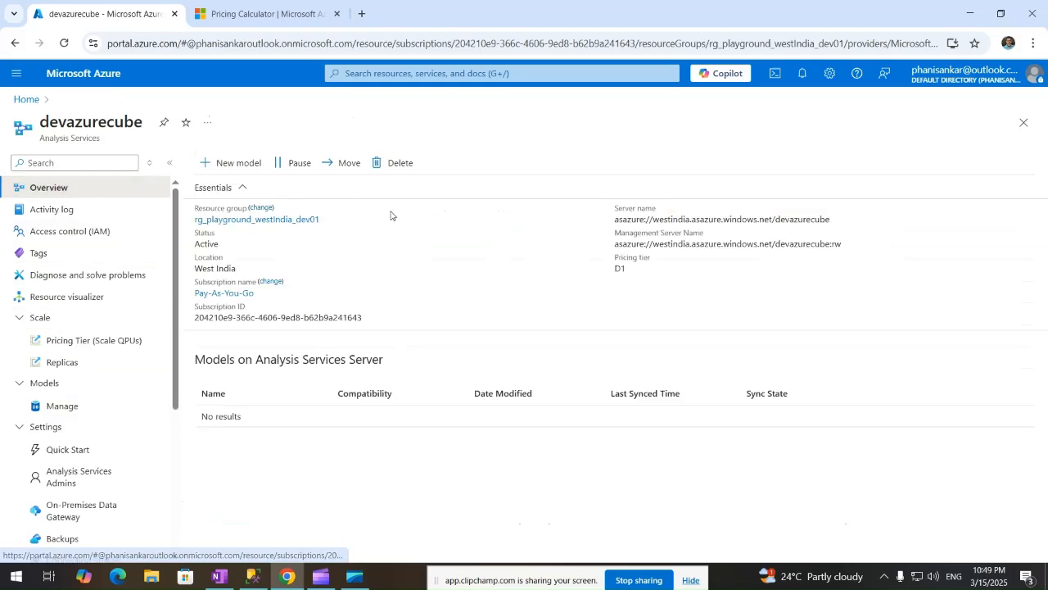
click(1023, 218)
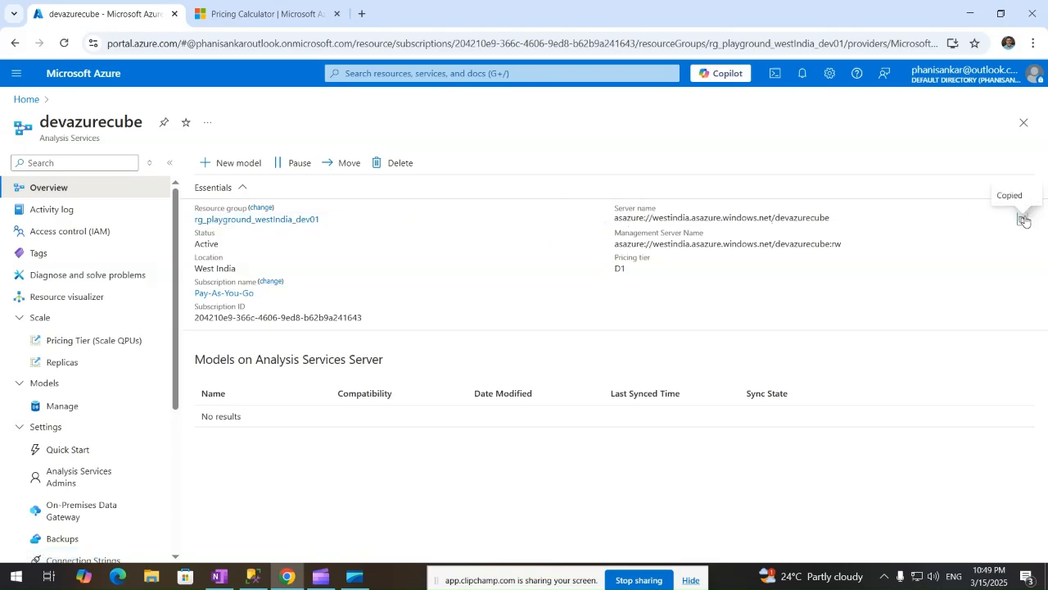
Replace the server name with the pasted devazurecube address and try Windows Authentication, which fails.
click(259, 579)
double_click(646, 237)
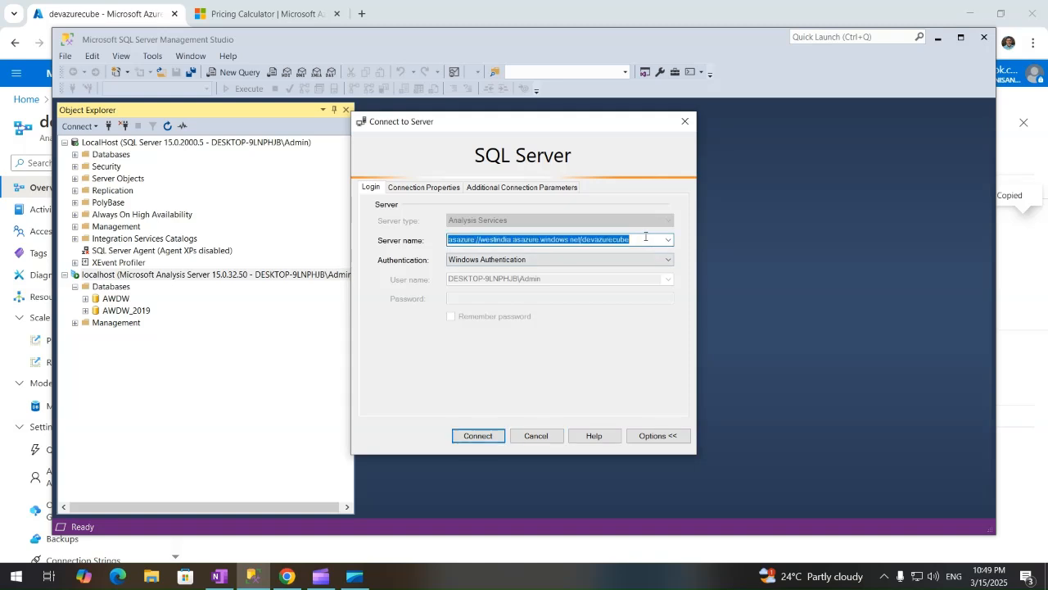
key(BackSpace)
key(ctrl+v)
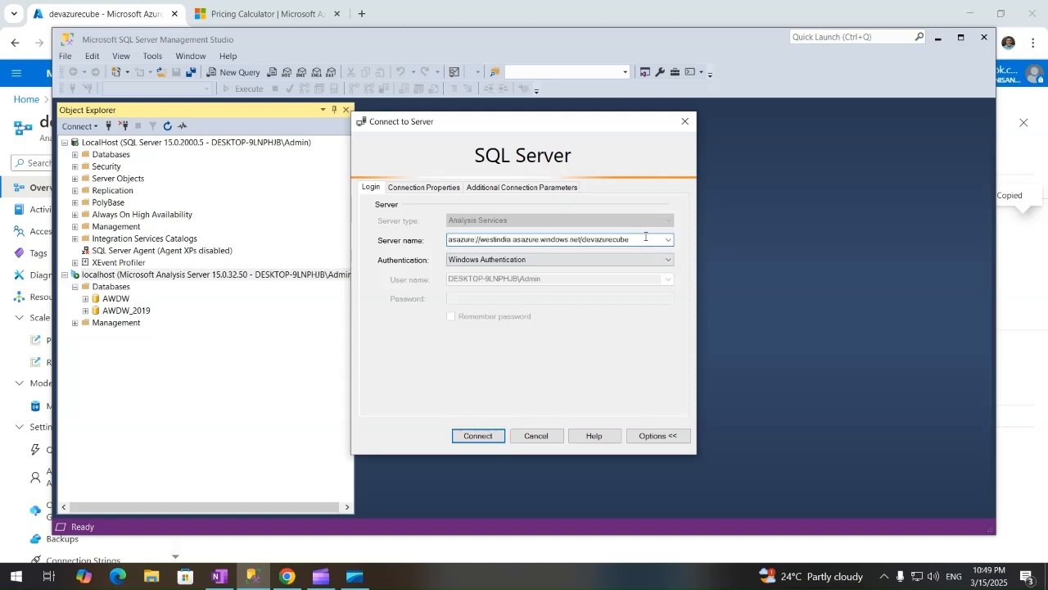
click(475, 436)
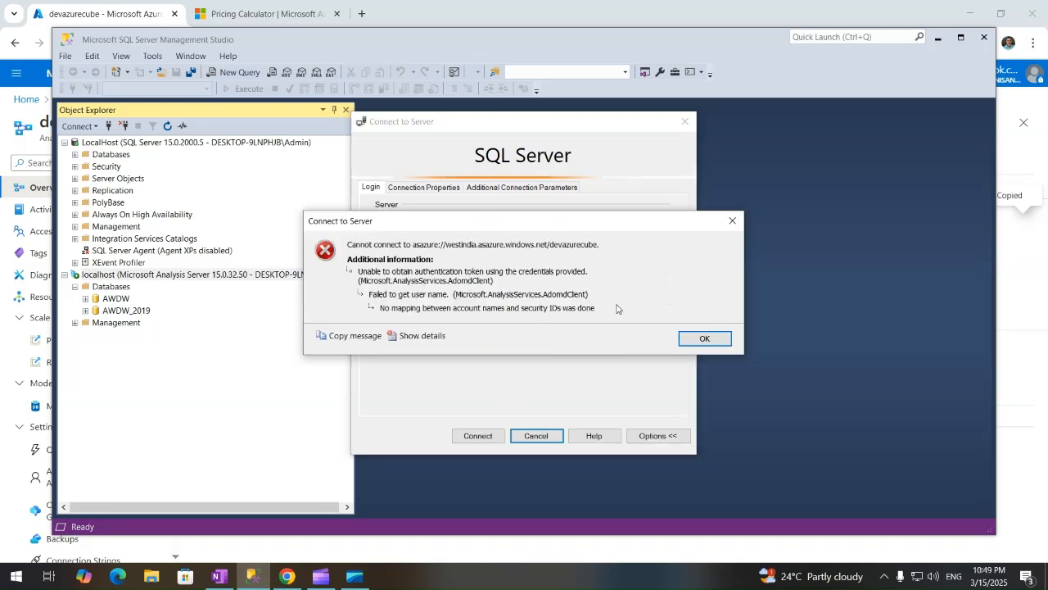
click(706, 338)
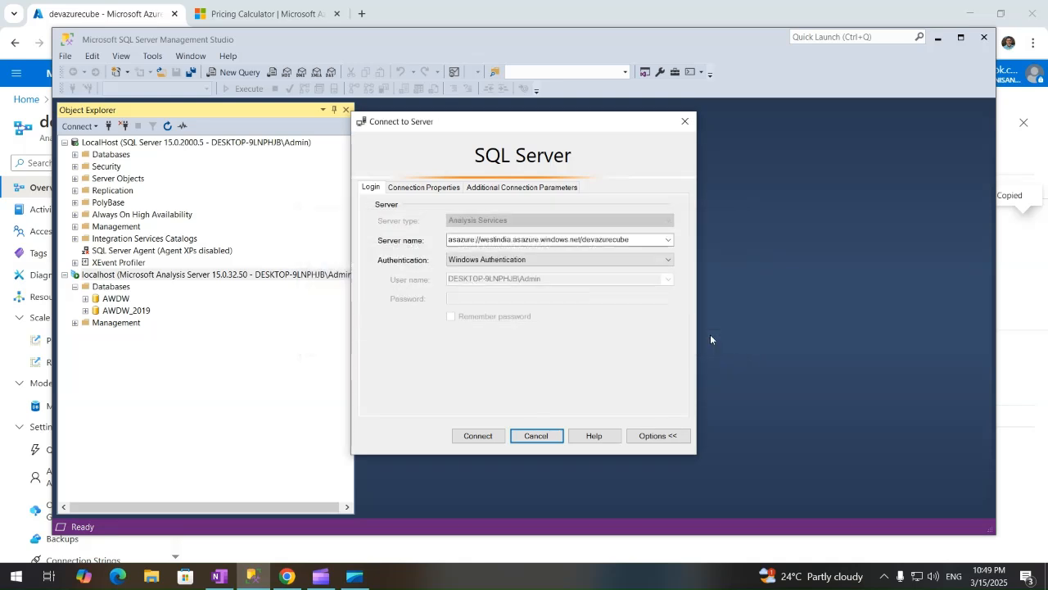
Retry with Microsoft Entra Password, entering the account user name and password with Remember password; it fails.
click(566, 261)
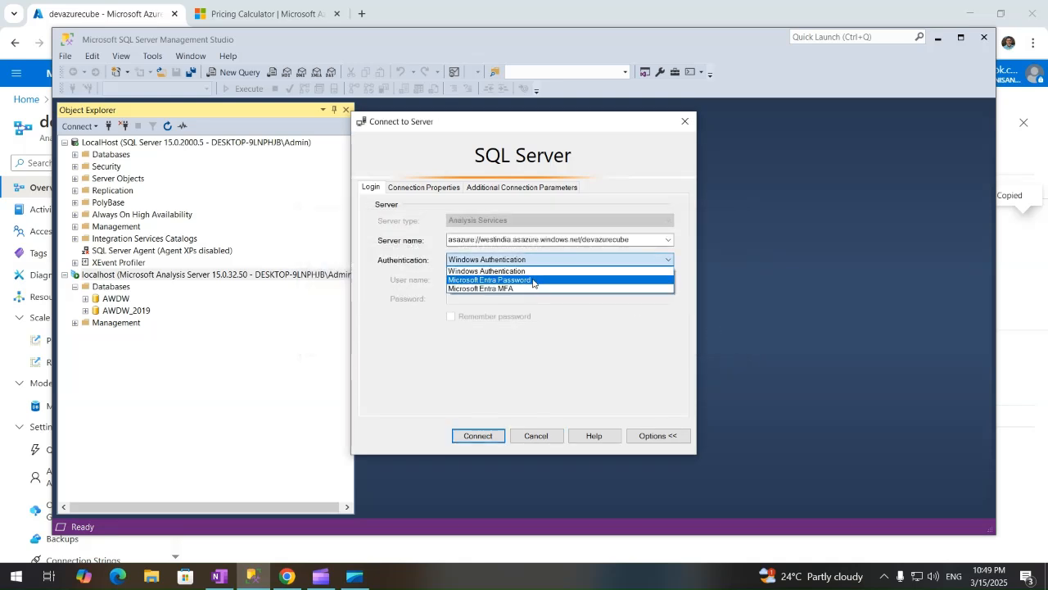
click(534, 281)
click(525, 280)
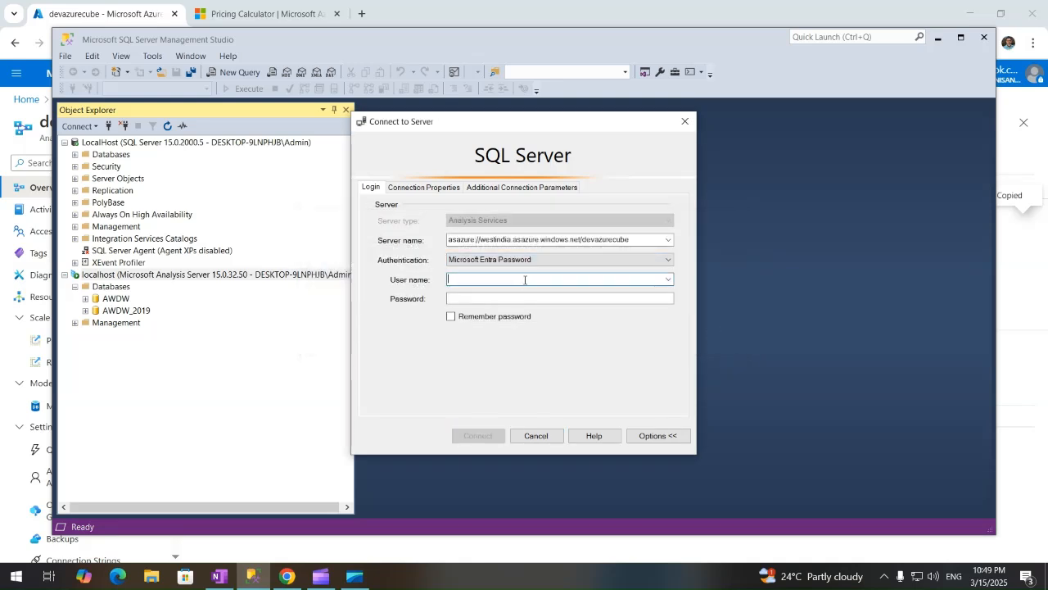
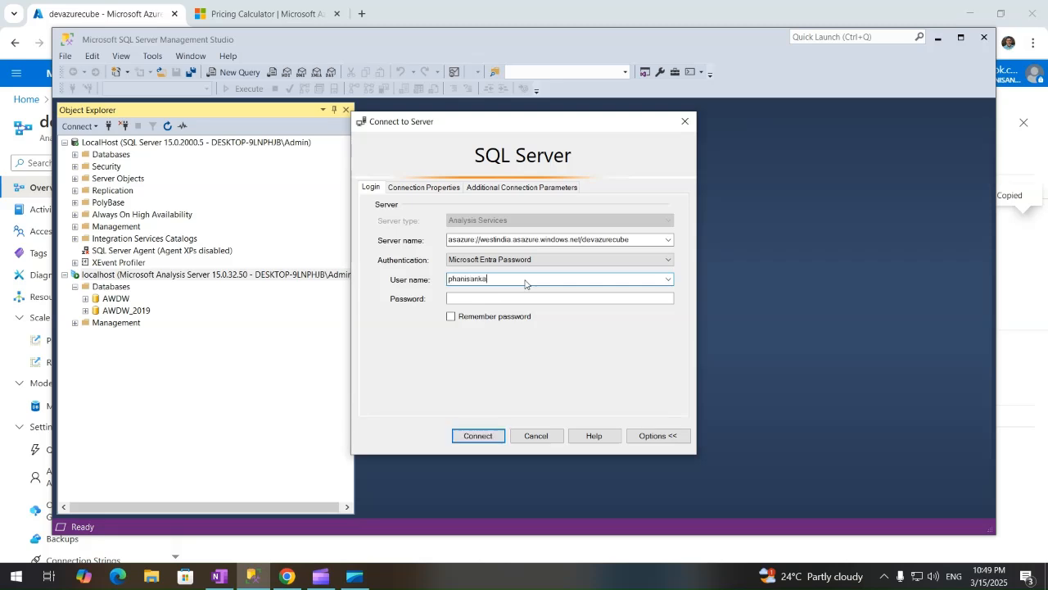
key(Tab)
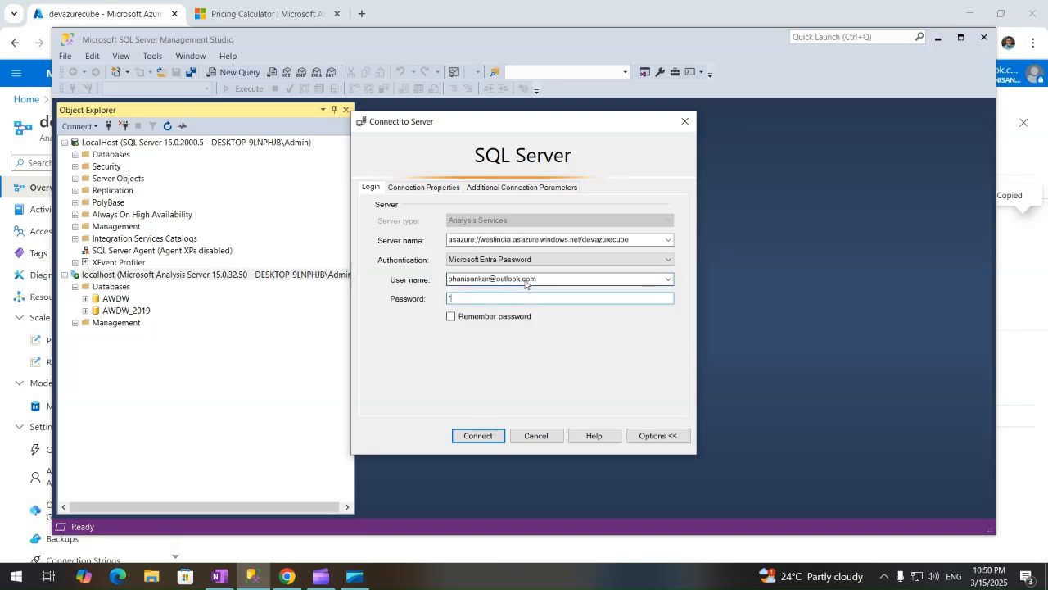
text(*****)
click(450, 318)
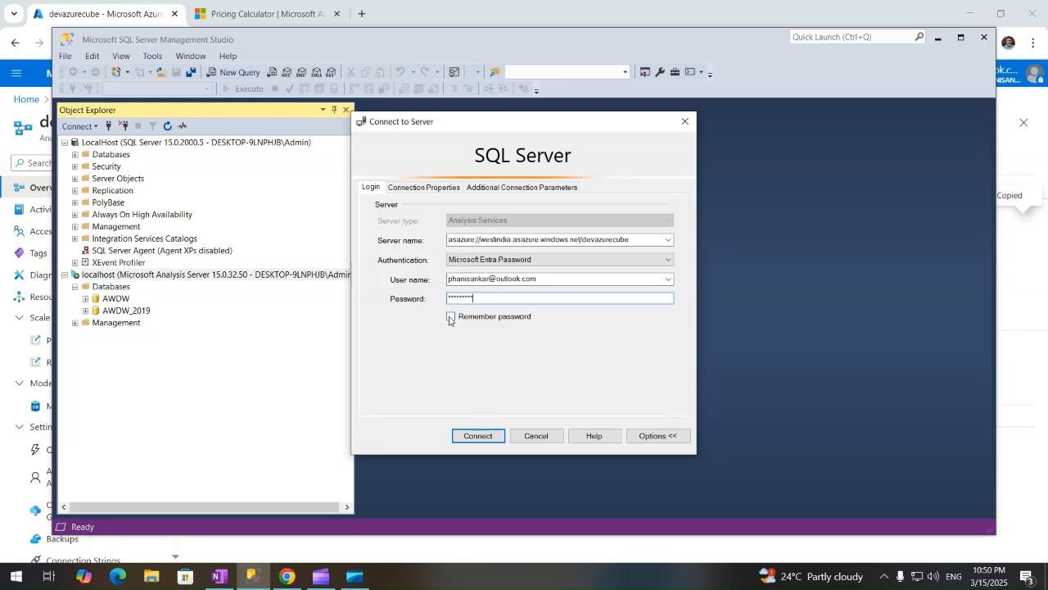
click(478, 435)
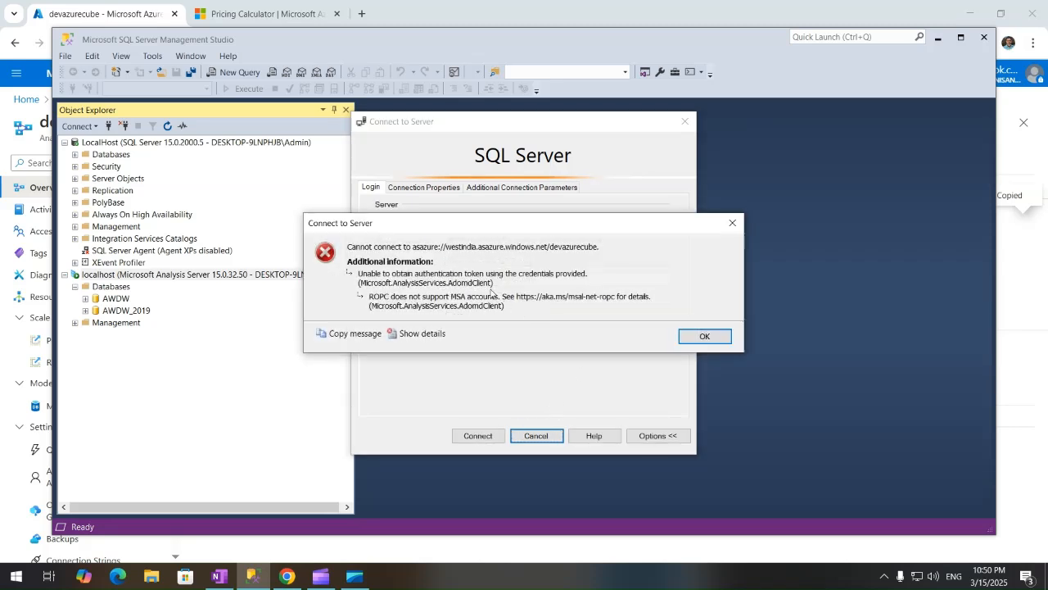
click(702, 336)
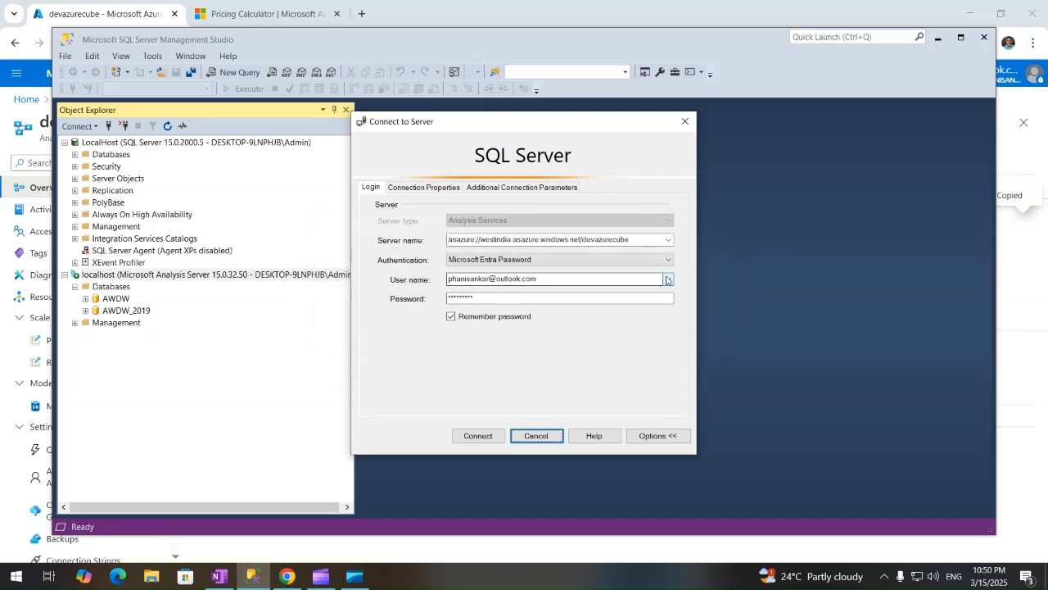
Retry with Microsoft Entra MFA sign-in and dismiss the resulting connection error.
click(667, 259)
click(514, 287)
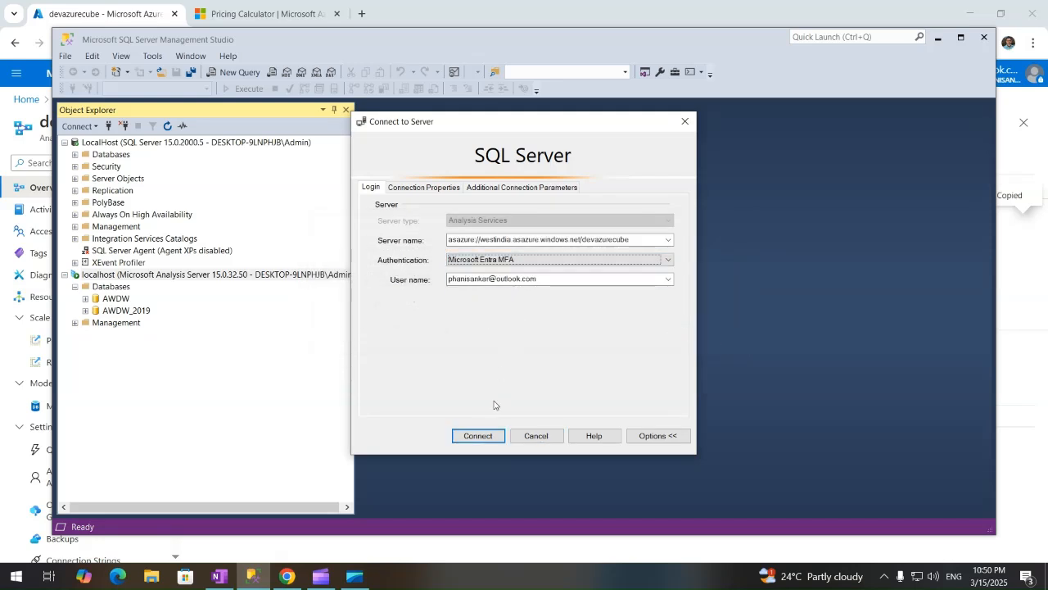
click(485, 438)
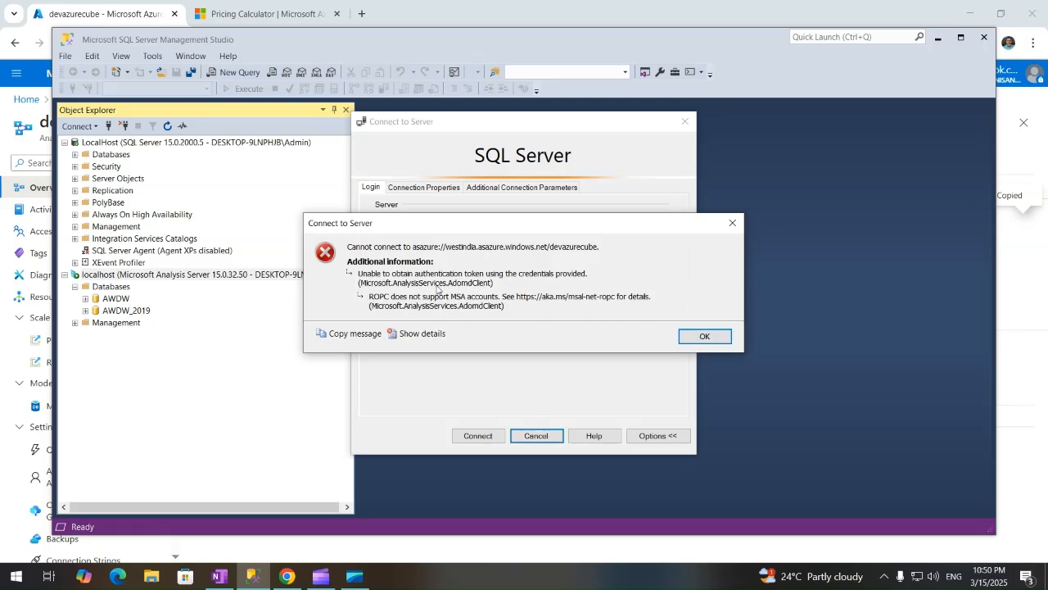
click(709, 338)
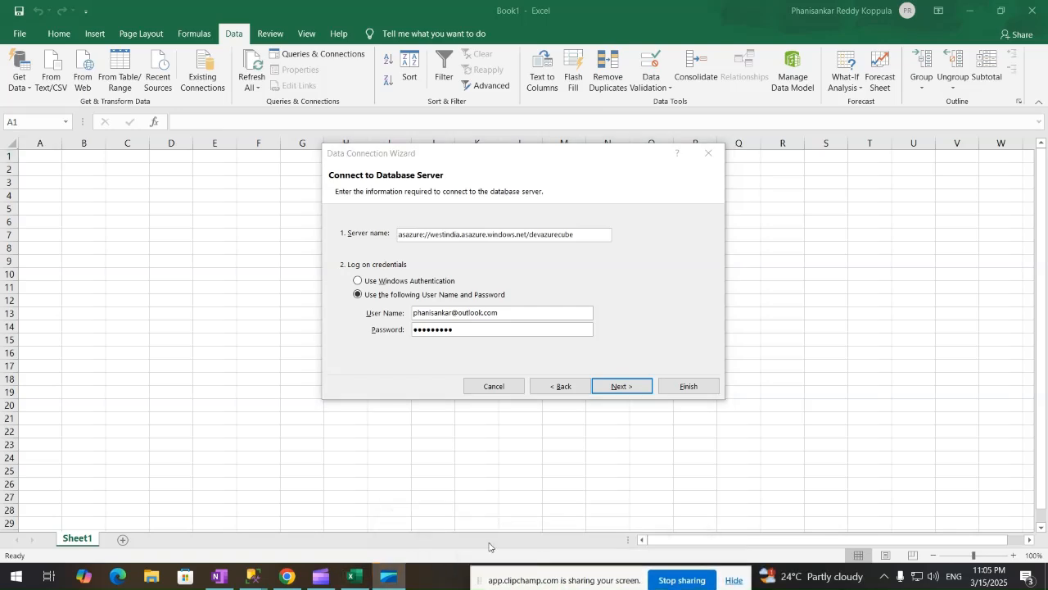
Review the detailed SSMS connection error information, then dismiss the error message.
mouse_move(254, 577)
click(360, 504)
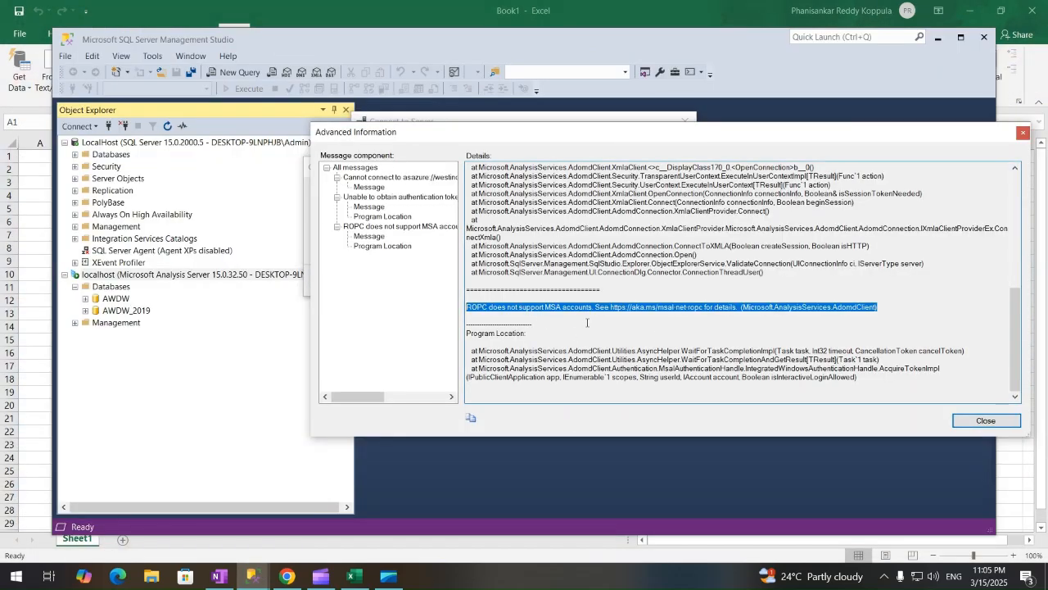
click(983, 421)
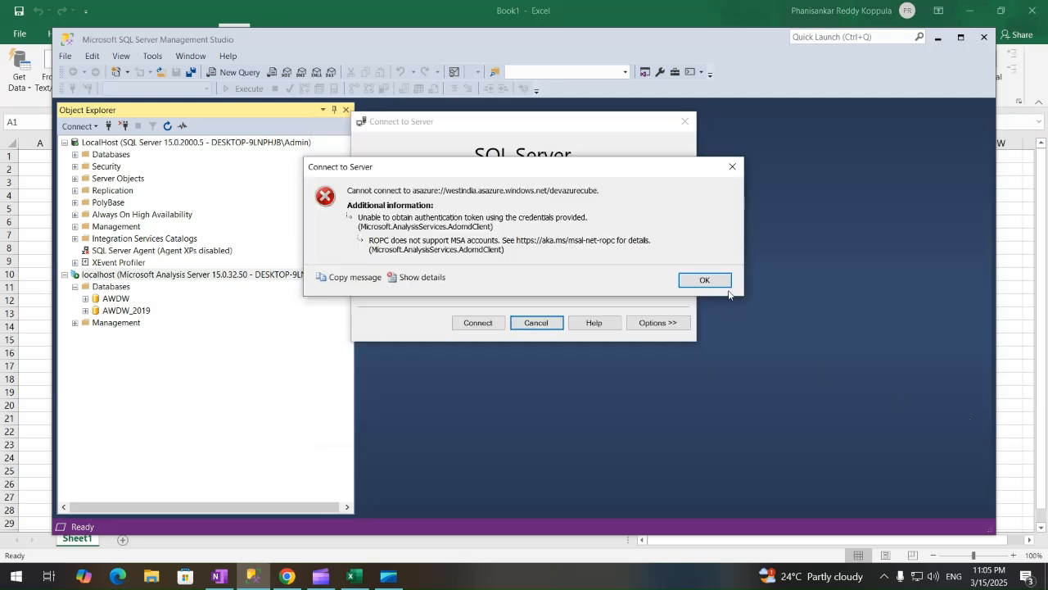
click(733, 166)
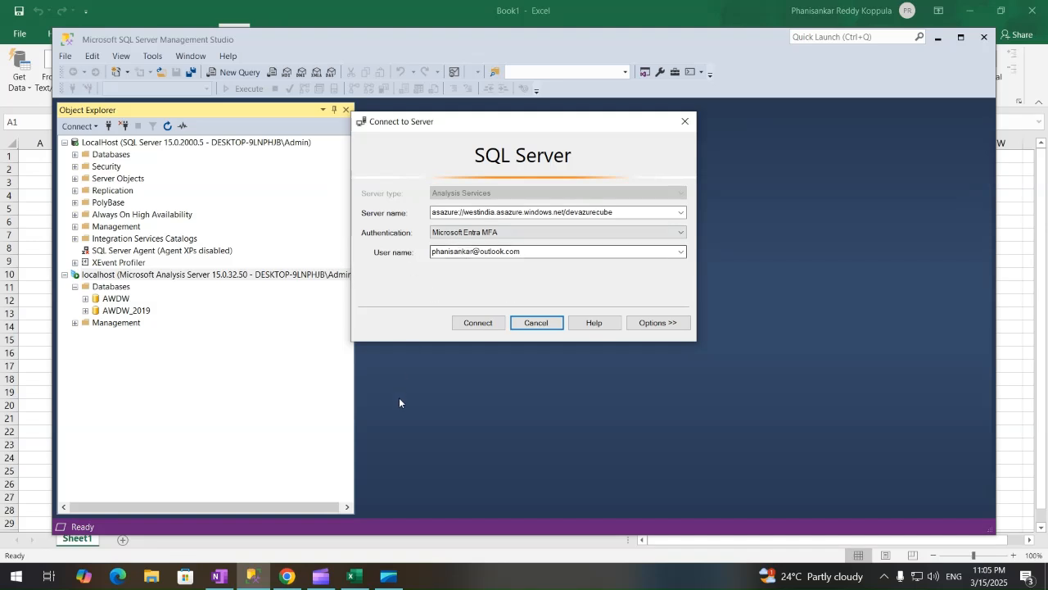
Continue Excel's Data Connection Wizard, acknowledge the 'Unable to obtain list of tables' error, and cancel.
click(354, 580)
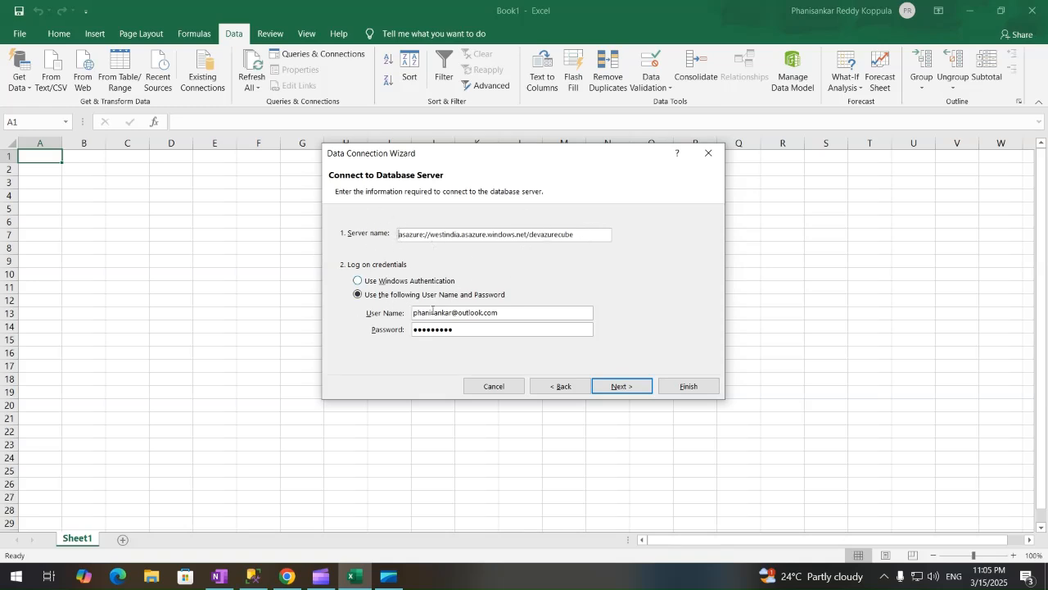
click(629, 388)
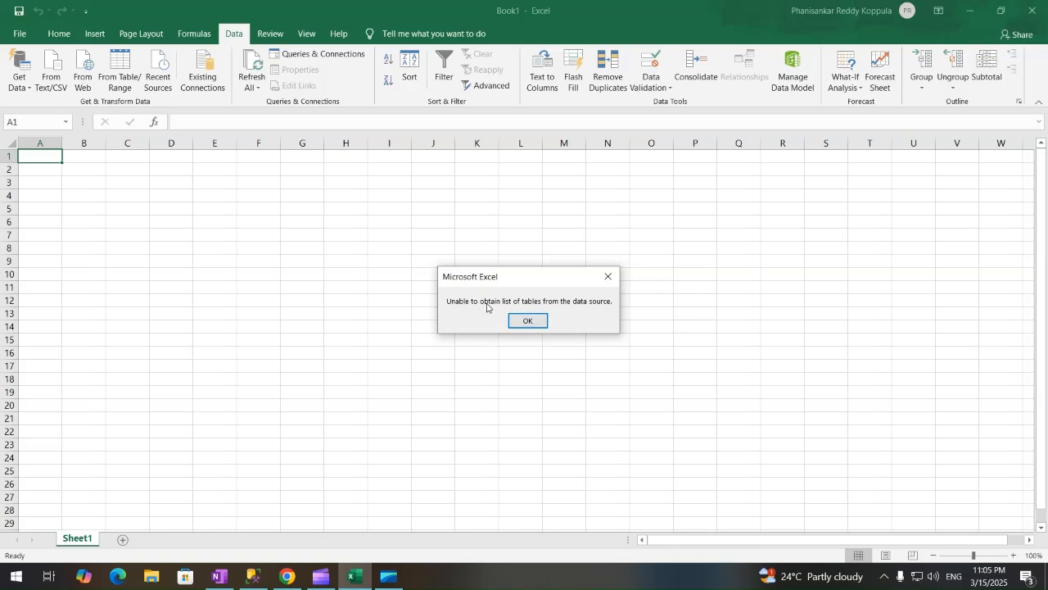
click(527, 321)
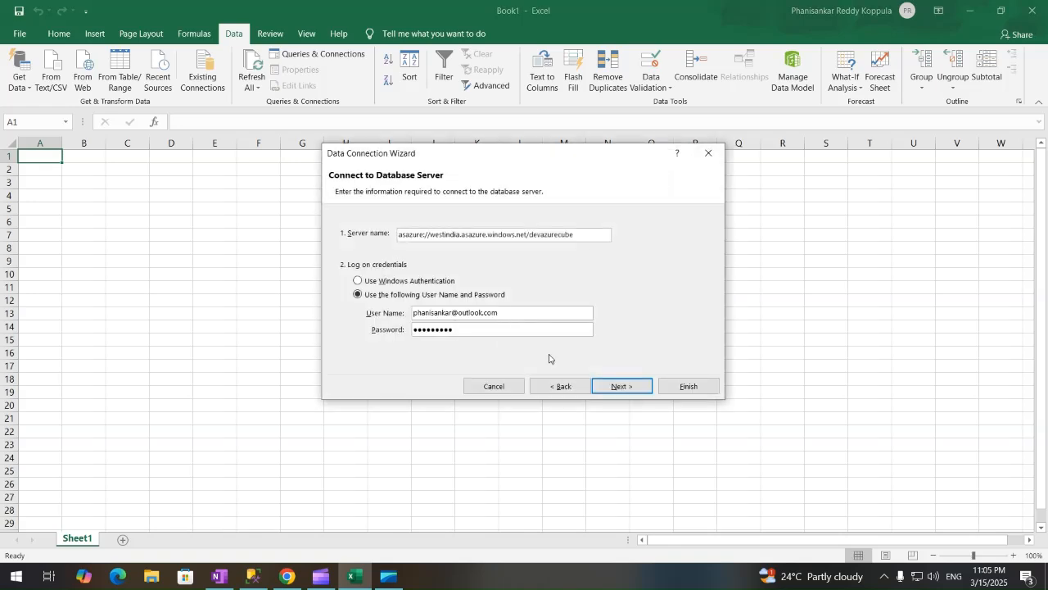
click(494, 387)
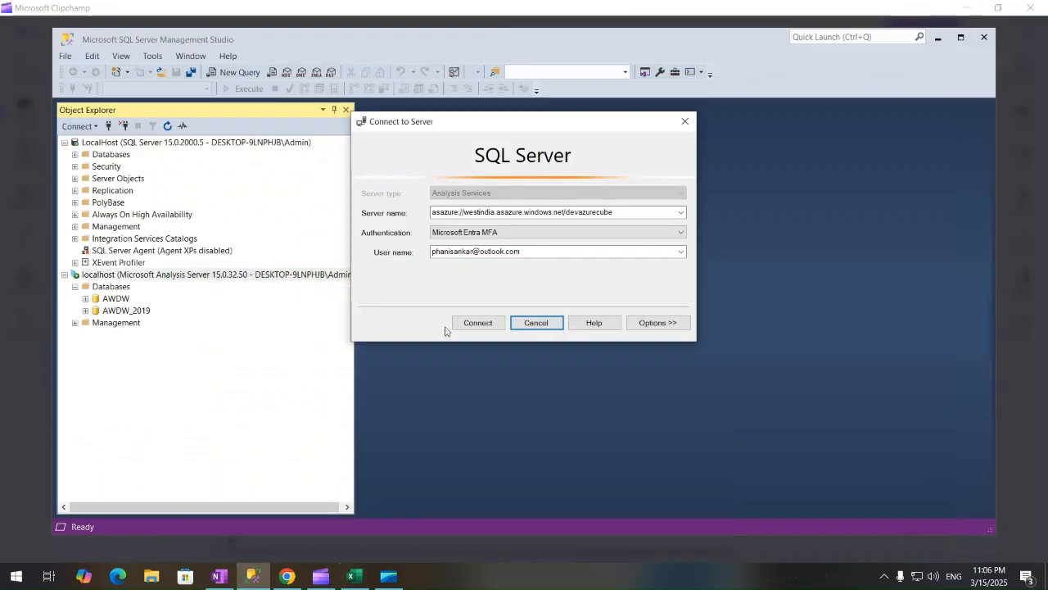
Retry the Azure server connection, dismiss its error, and close the connection dialog.
click(476, 324)
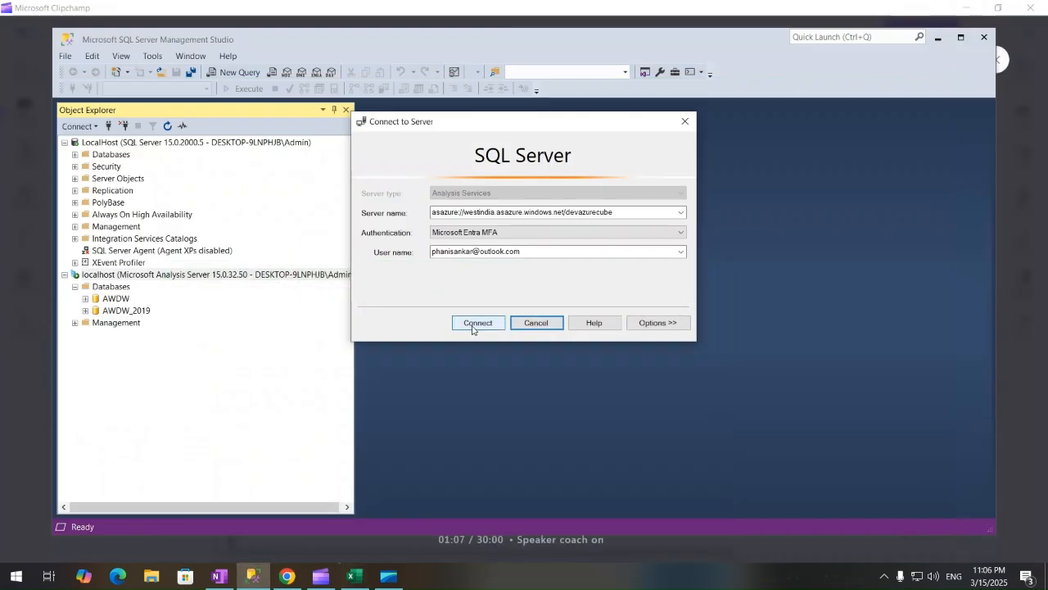
click(704, 280)
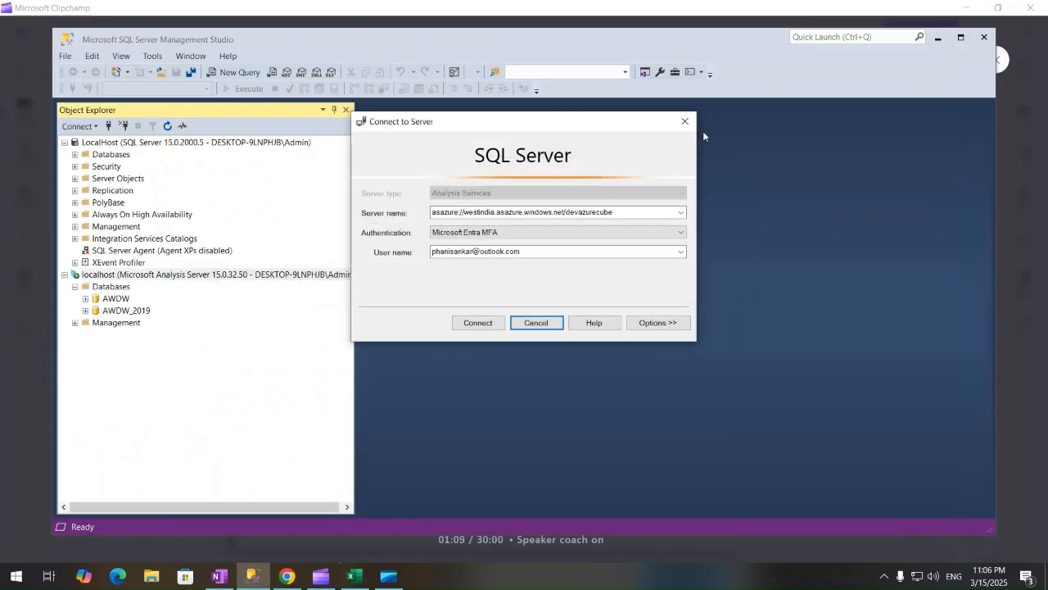
click(685, 122)
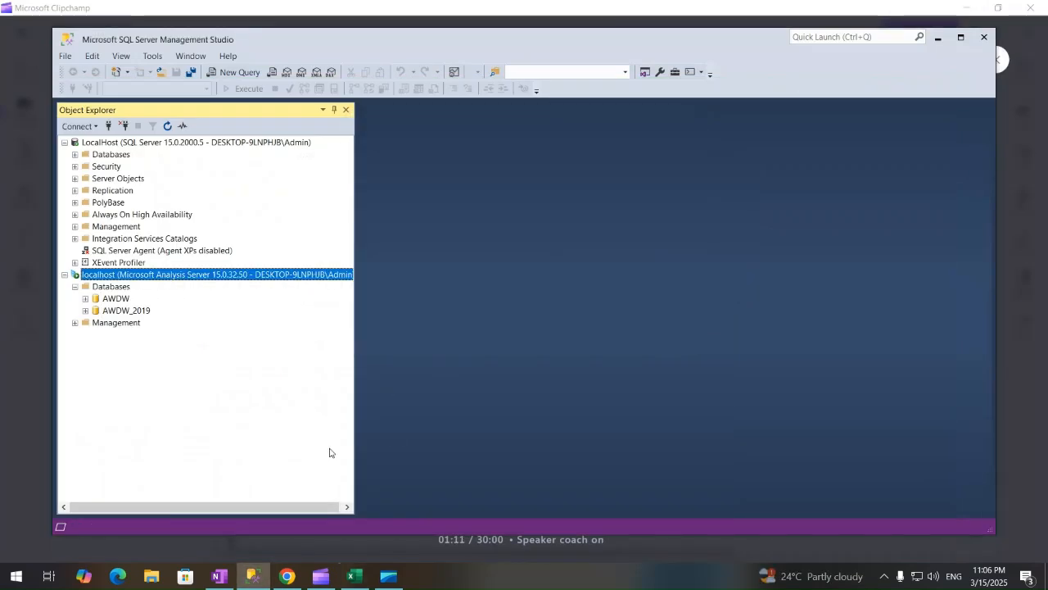
Go to the desktop and launch Tabular Editor from its shortcut.
click(18, 575)
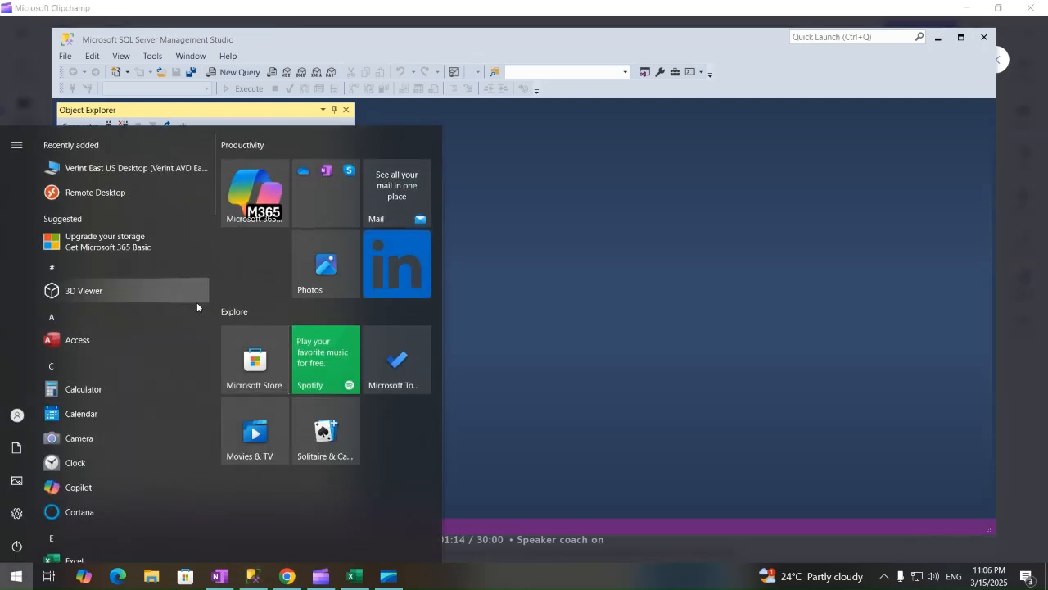
key(super)
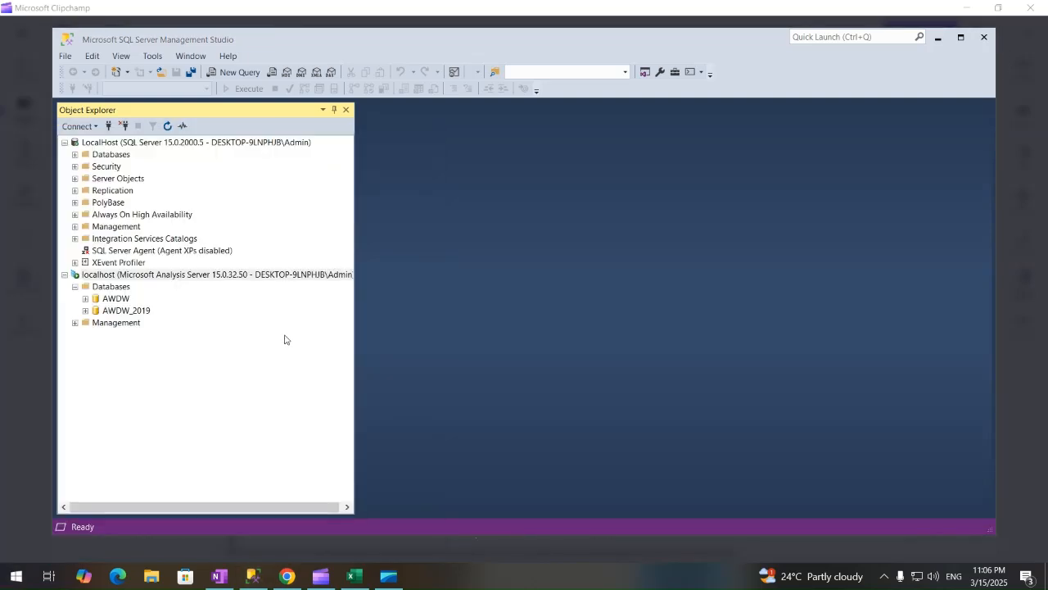
key(super+d)
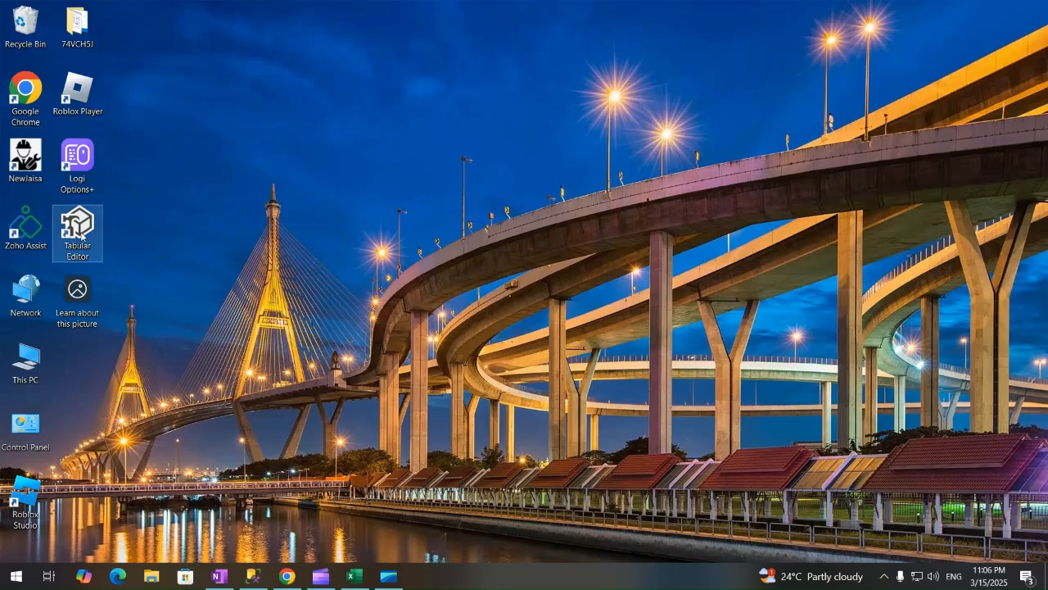
click(80, 233)
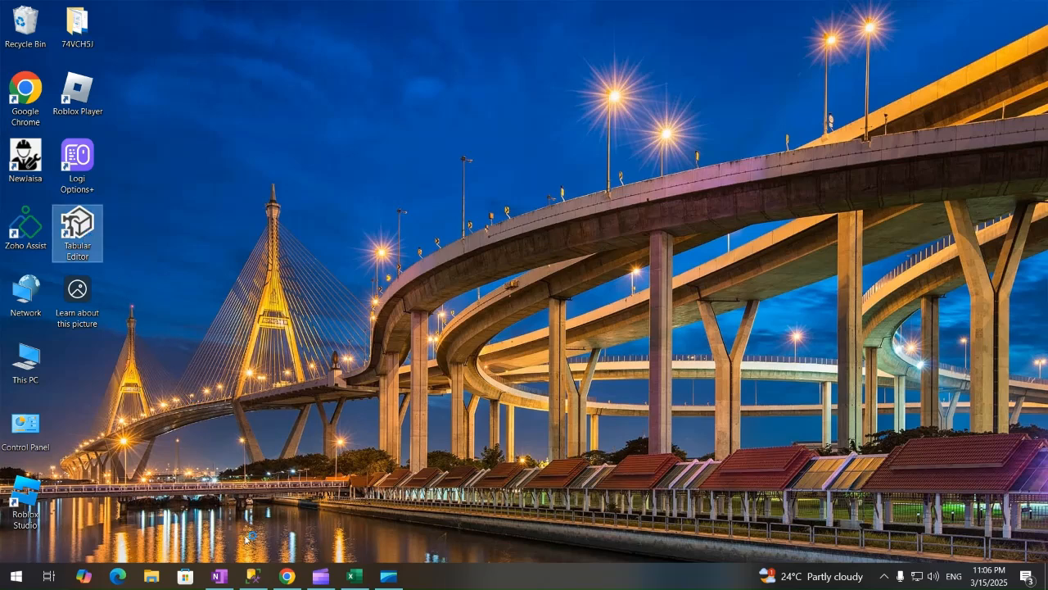
Check AWDW_2019's database properties in SSMS (Estimated Size 5.74 MB), then cancel and return to Tabular Editor.
click(252, 576)
click(123, 311)
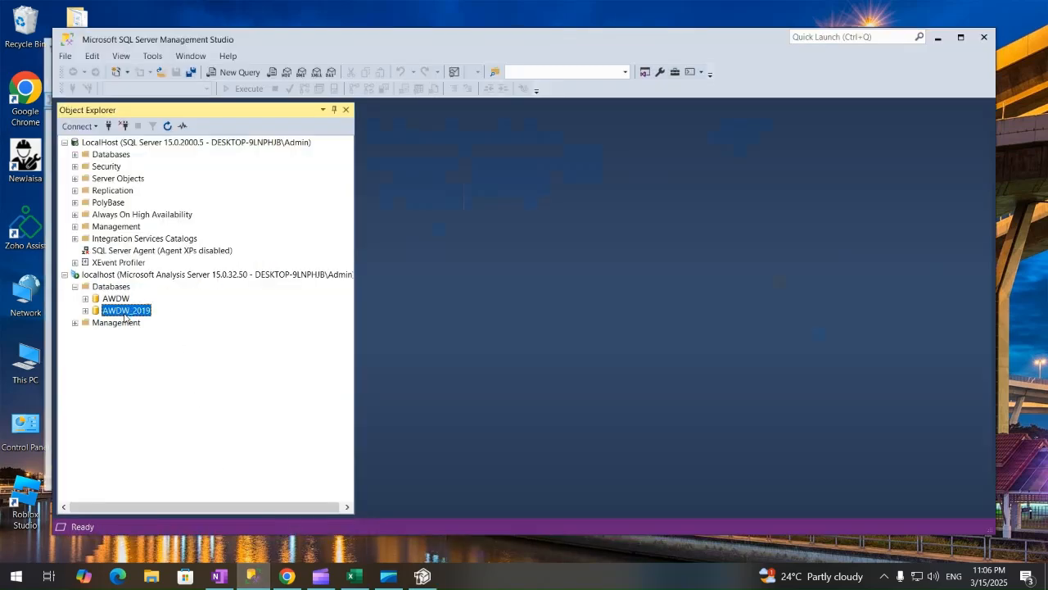
right_click(123, 312)
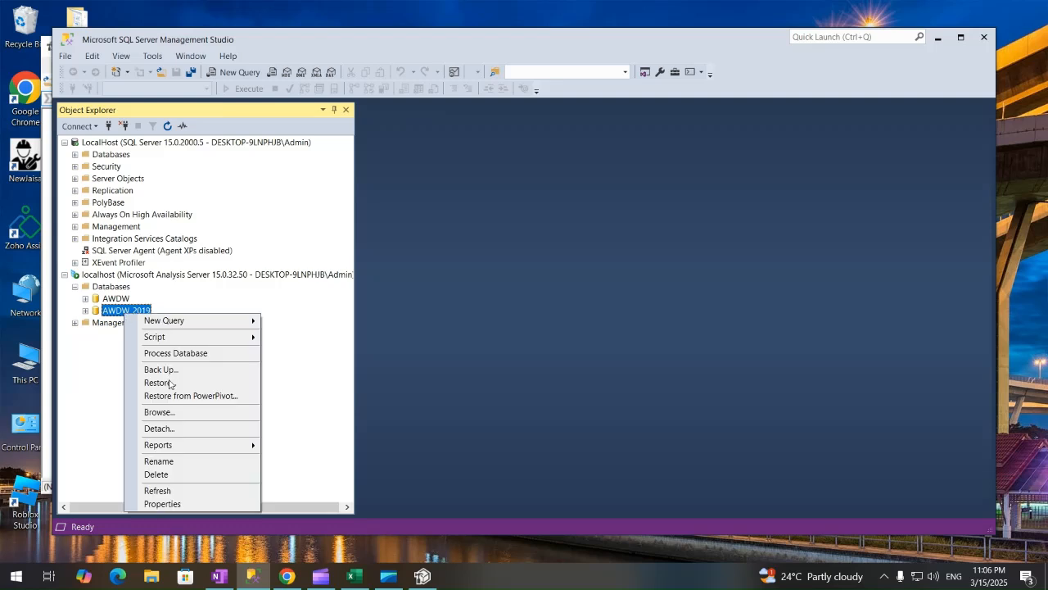
click(186, 502)
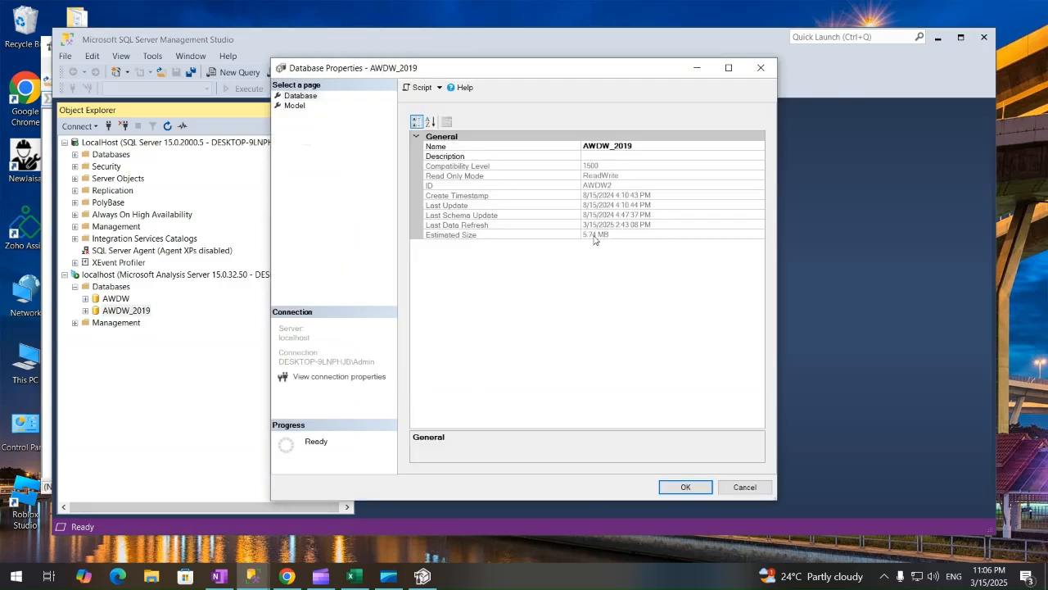
click(592, 234)
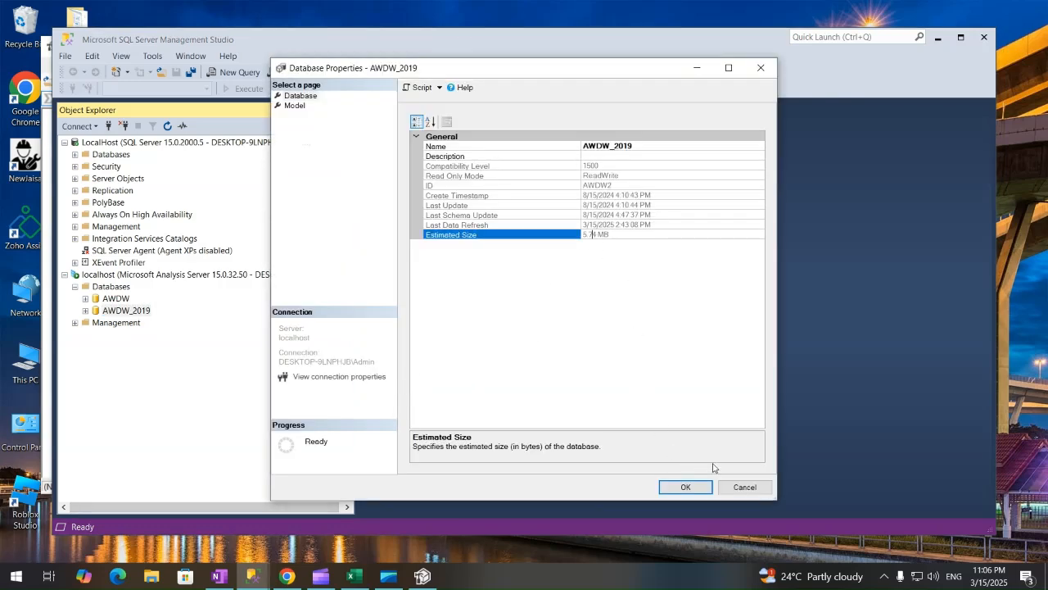
click(745, 486)
click(423, 577)
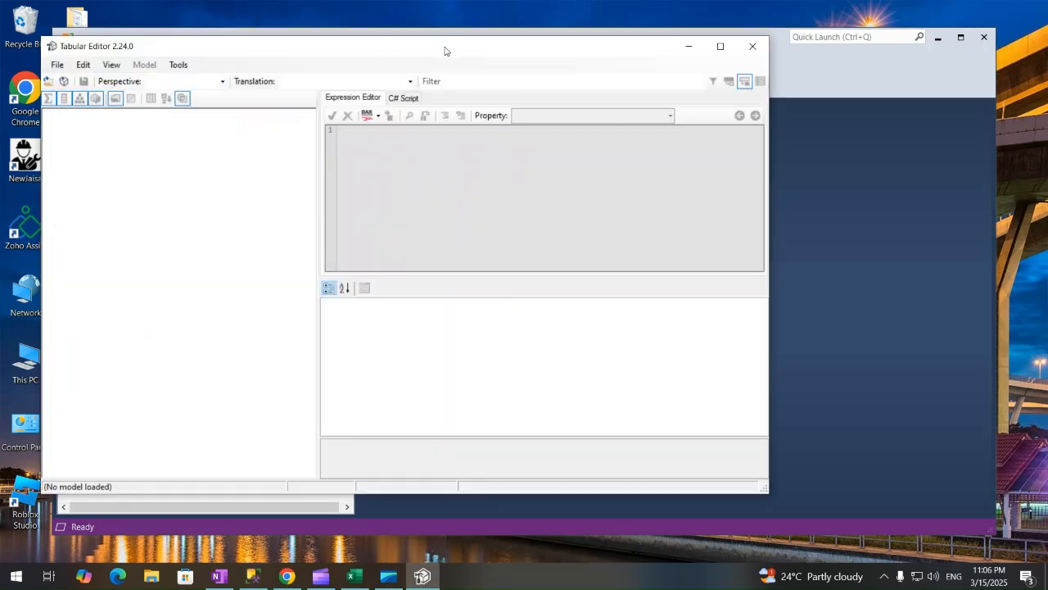
Maximize Tabular Editor and open the AWDW_2019 model from the localhost server.
click(720, 45)
click(23, 40)
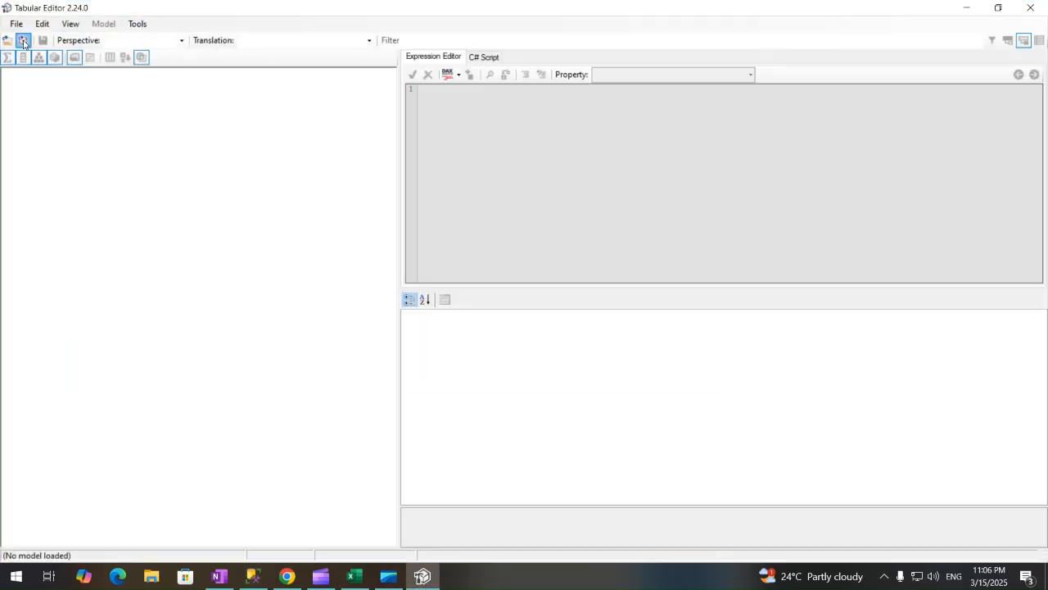
click(677, 231)
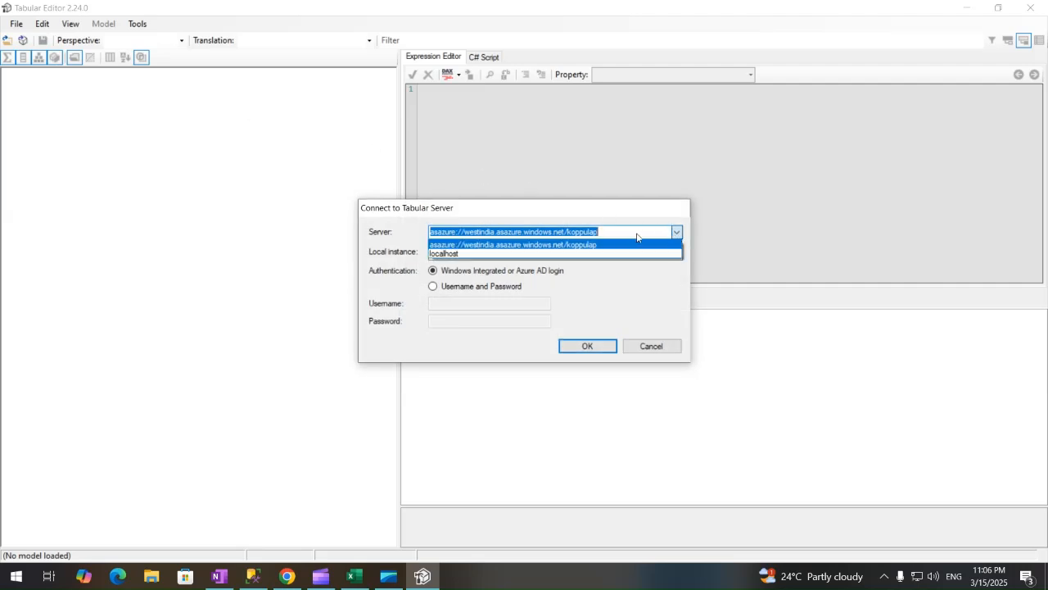
click(487, 255)
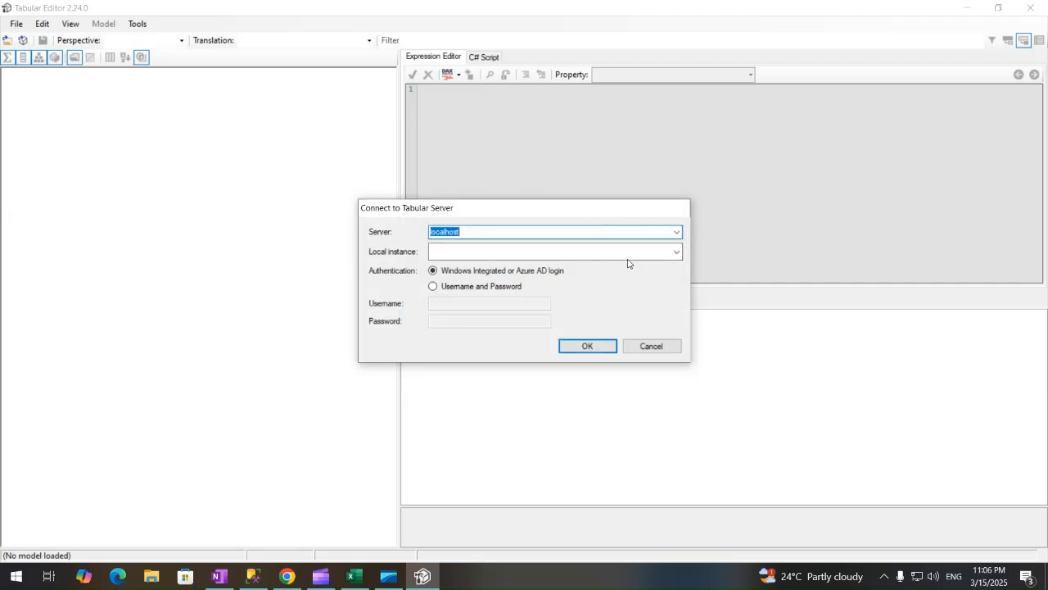
click(677, 236)
click(578, 345)
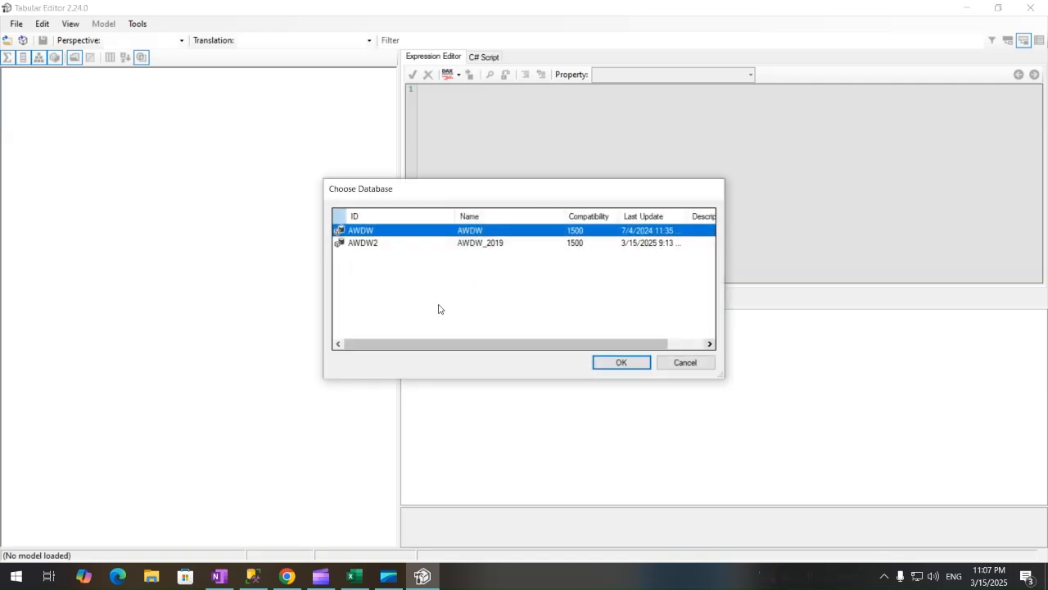
click(385, 246)
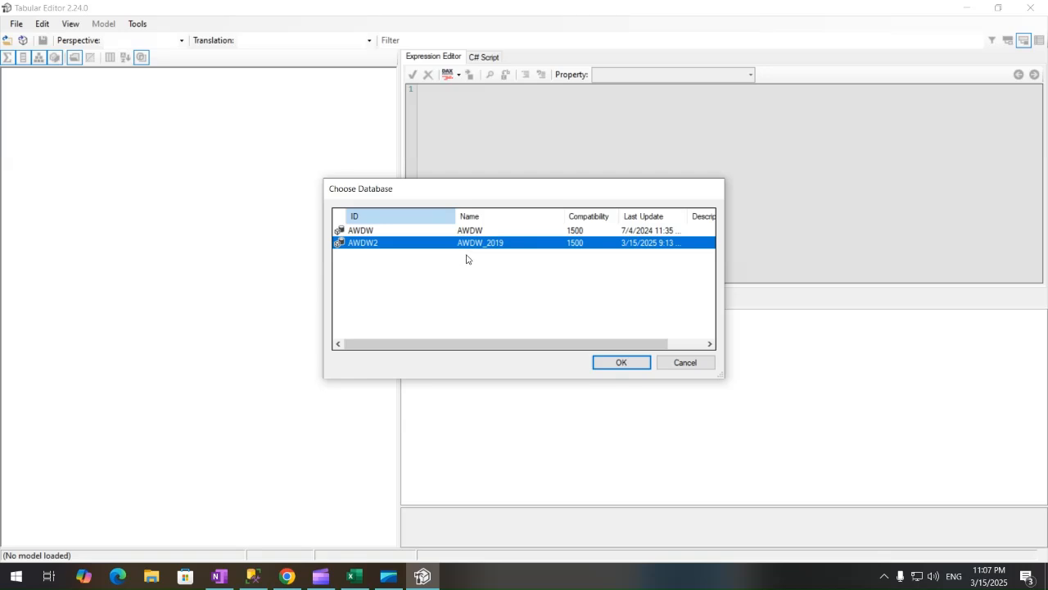
click(616, 363)
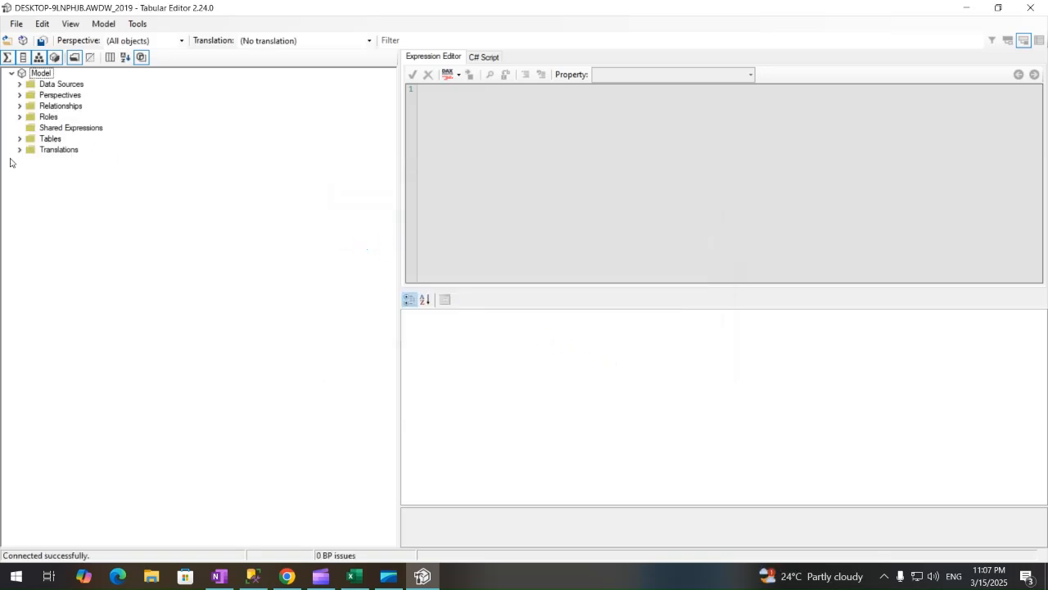
Expand the Translations, Tables and Data Sources folders and open the Model menu to deploy.
click(20, 150)
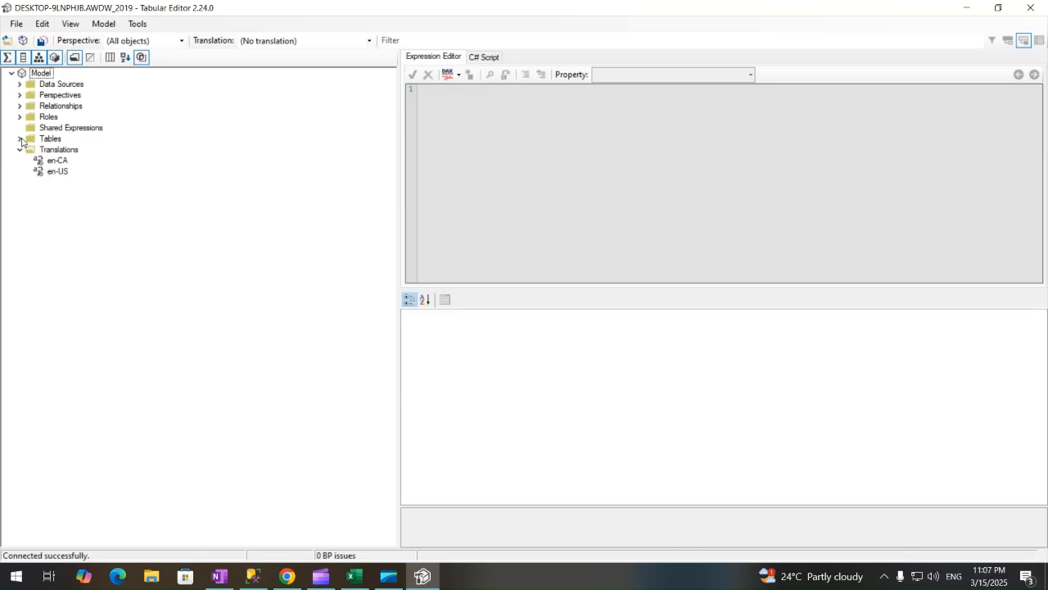
click(21, 139)
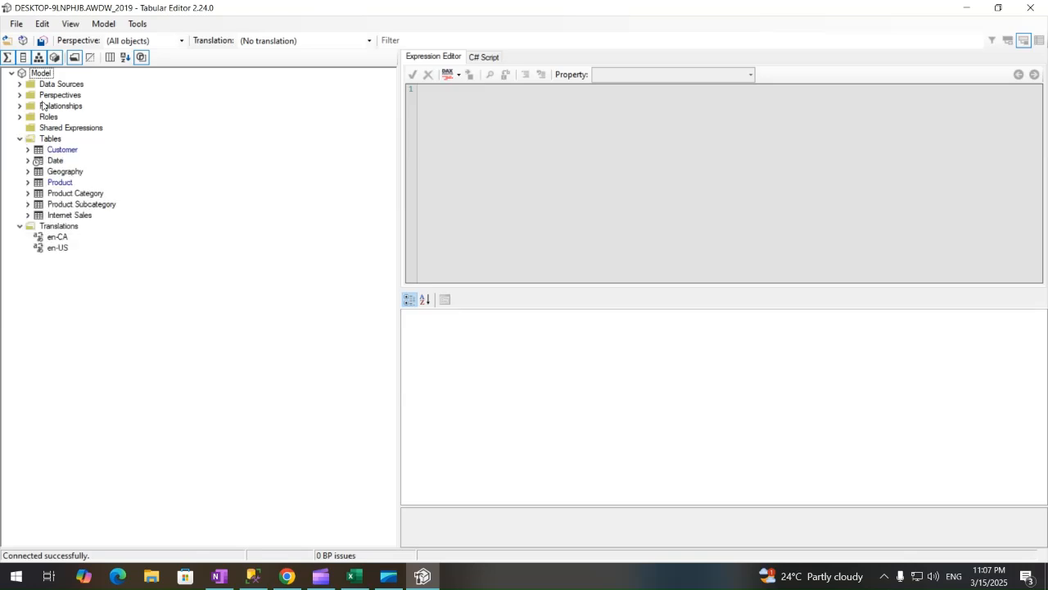
click(20, 85)
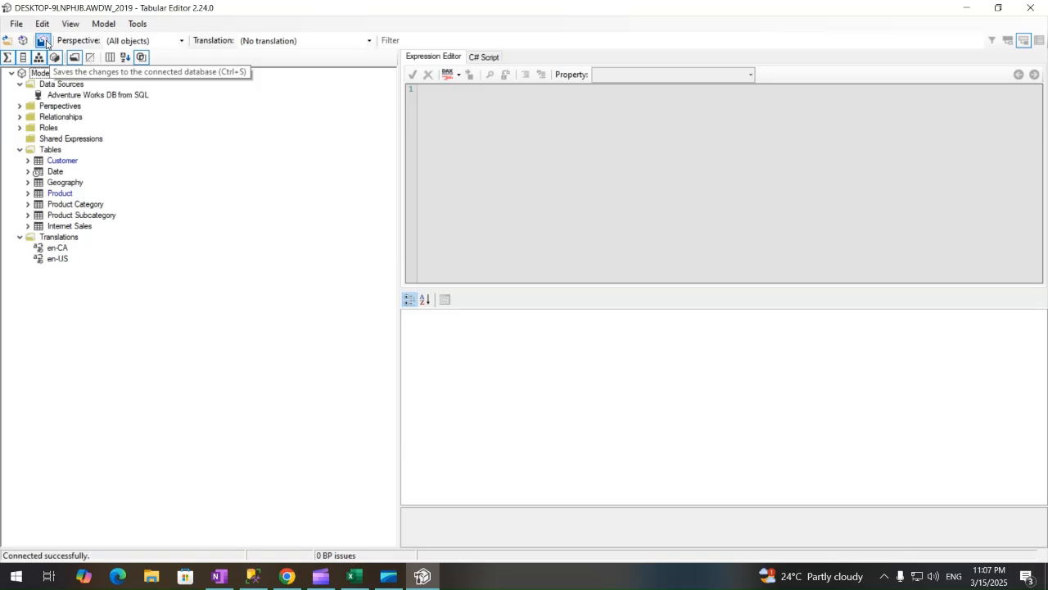
click(103, 23)
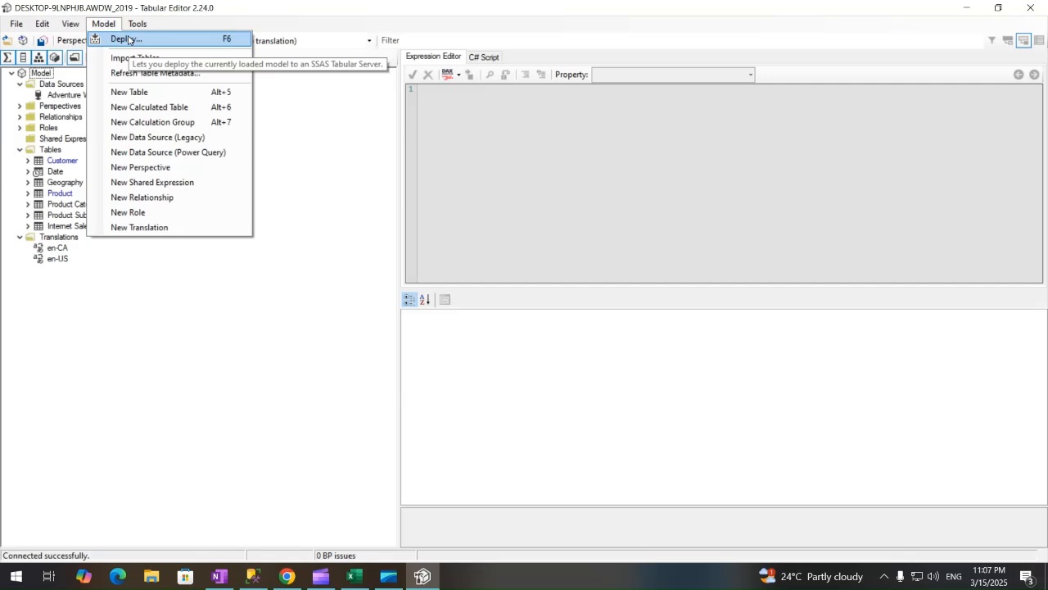
Paste the devazurecube Azure address as the deployment destination server, checking the server's portal overview.
click(128, 39)
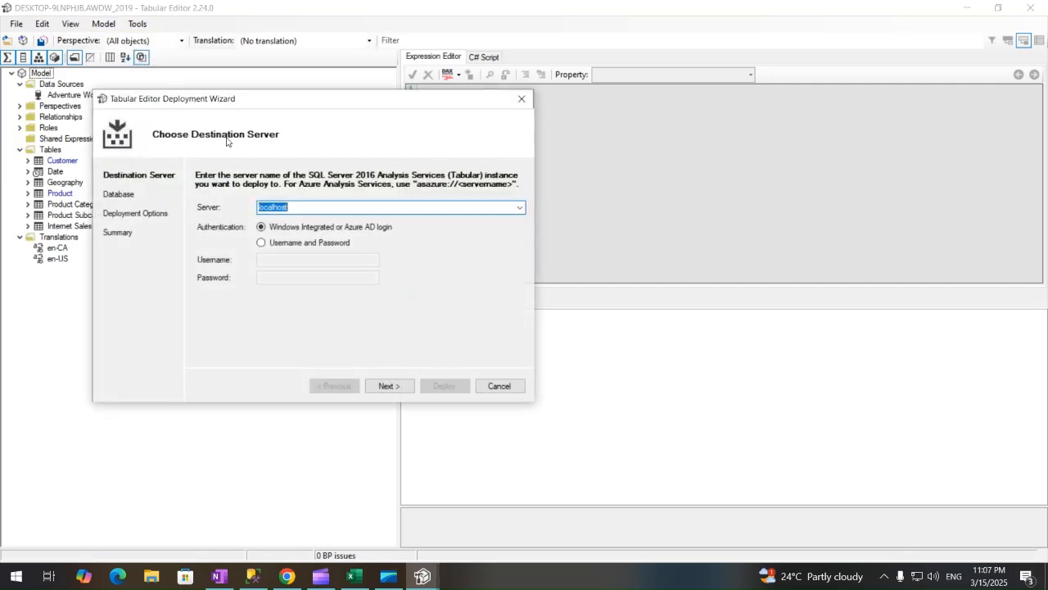
text(asazure://westindia.asazure.windows.net/devazurecube)
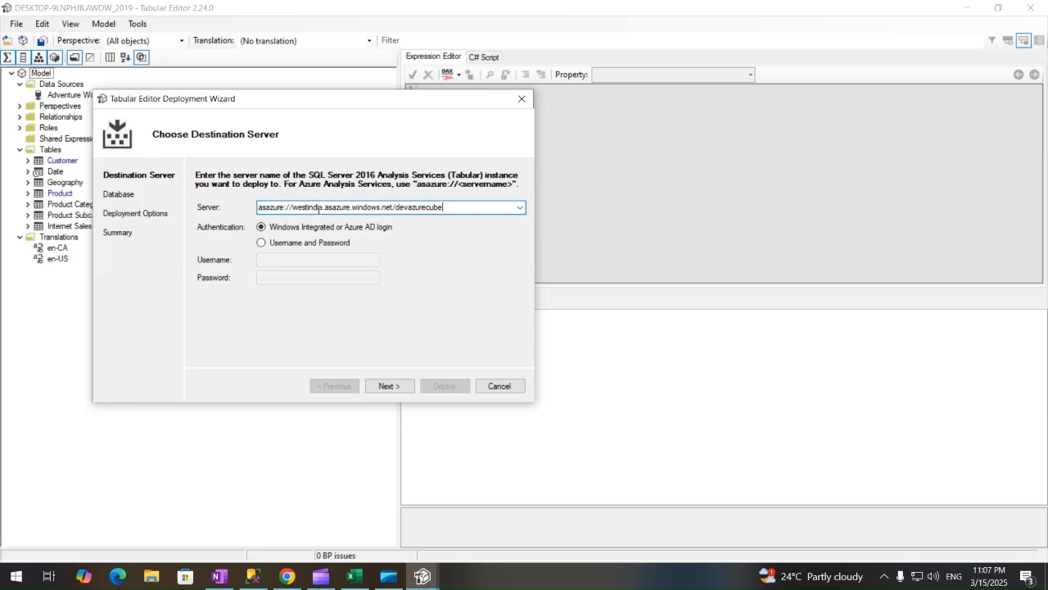
click(287, 576)
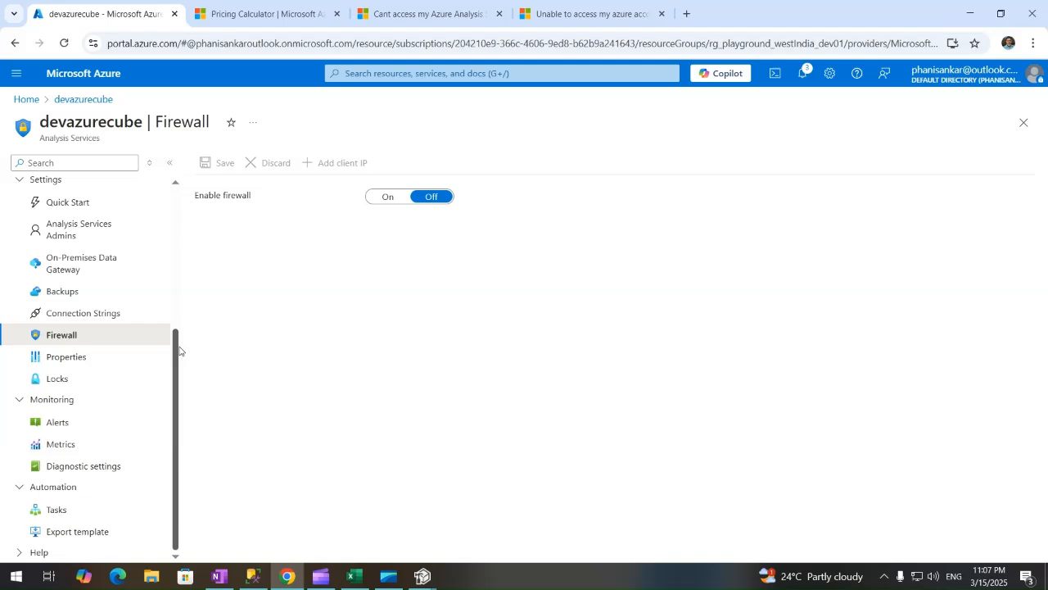
drag(178, 351, 171, 193)
click(86, 189)
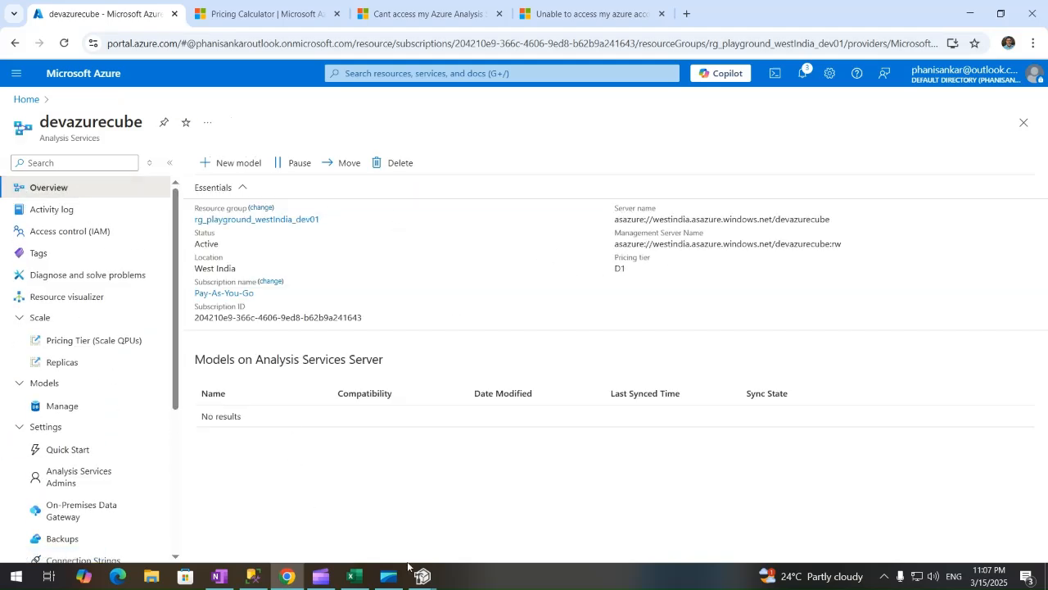
mouse_move(422, 576)
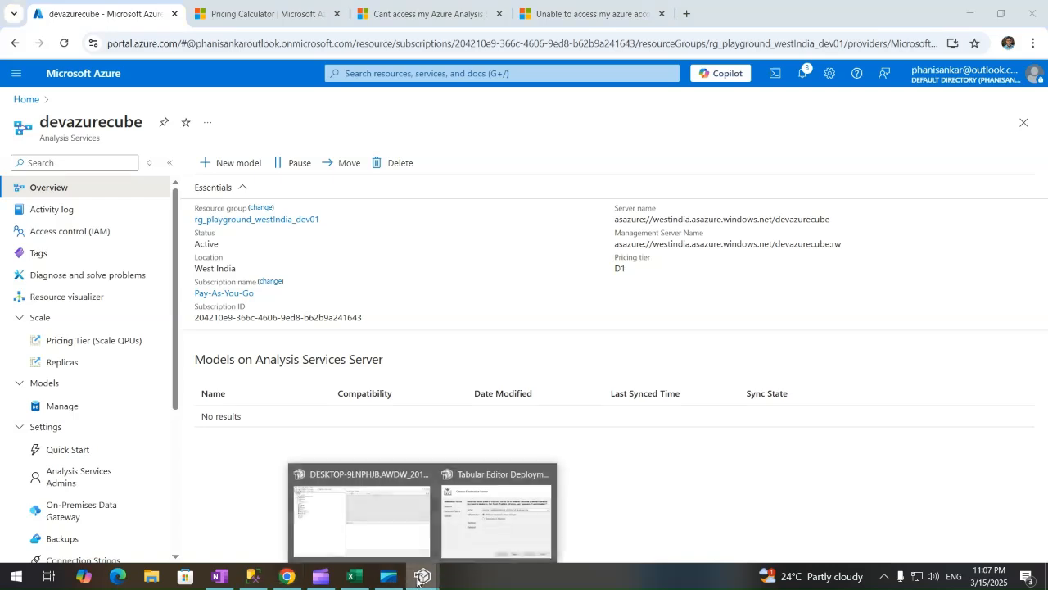
click(476, 532)
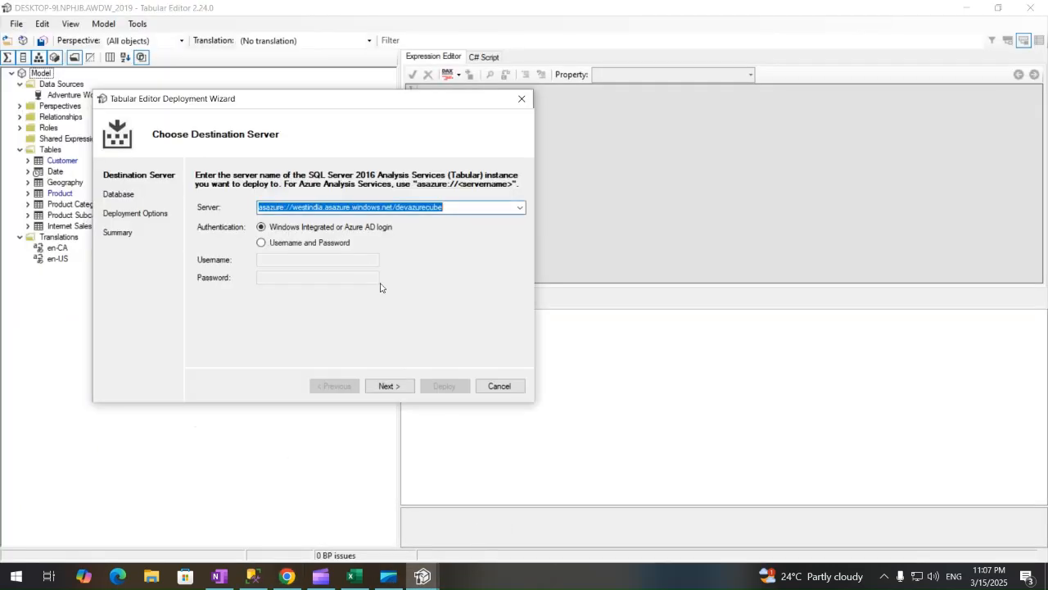
Switch to username-and-password authentication, enter the account e-mail and password, and try connecting.
click(262, 243)
click(281, 260)
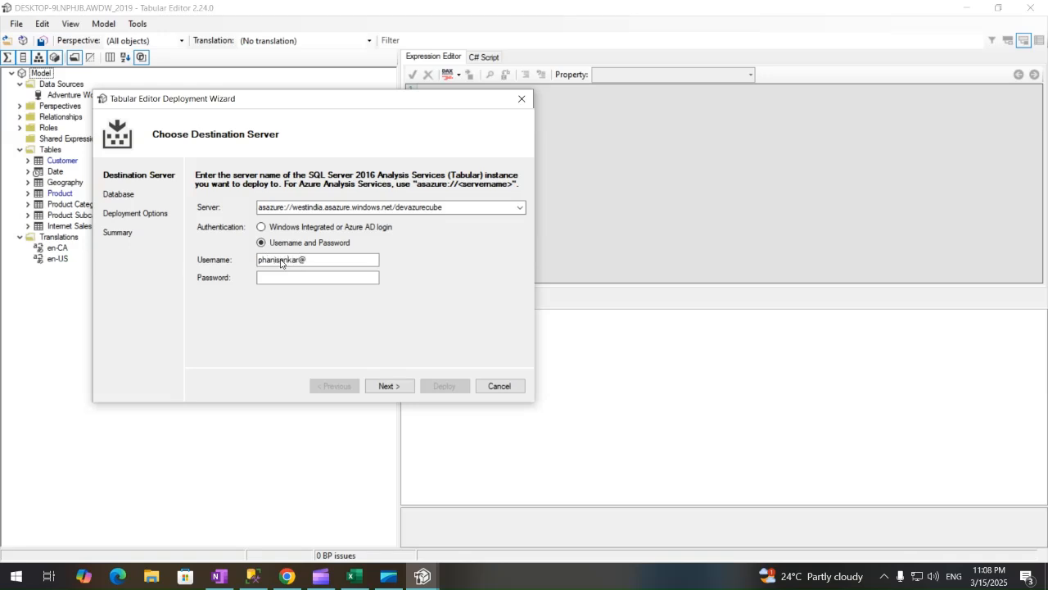
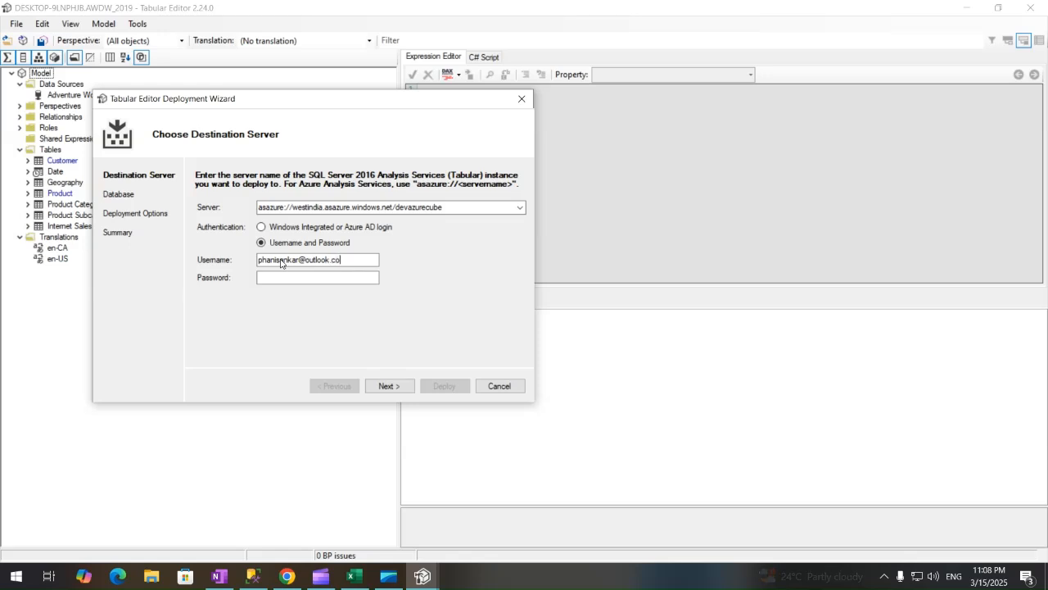
key(Tab)
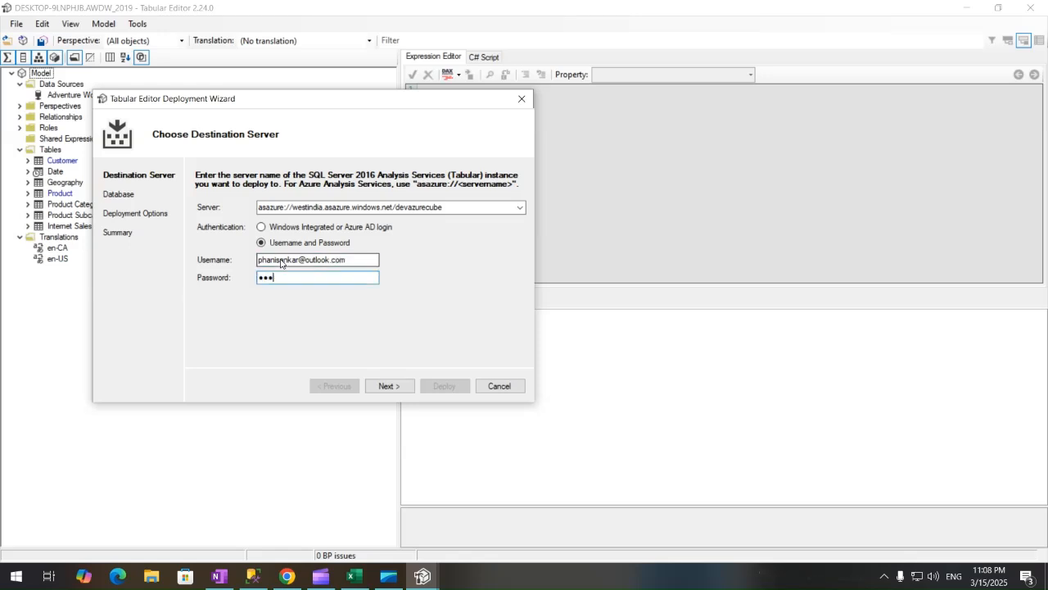
text(•••••••••)
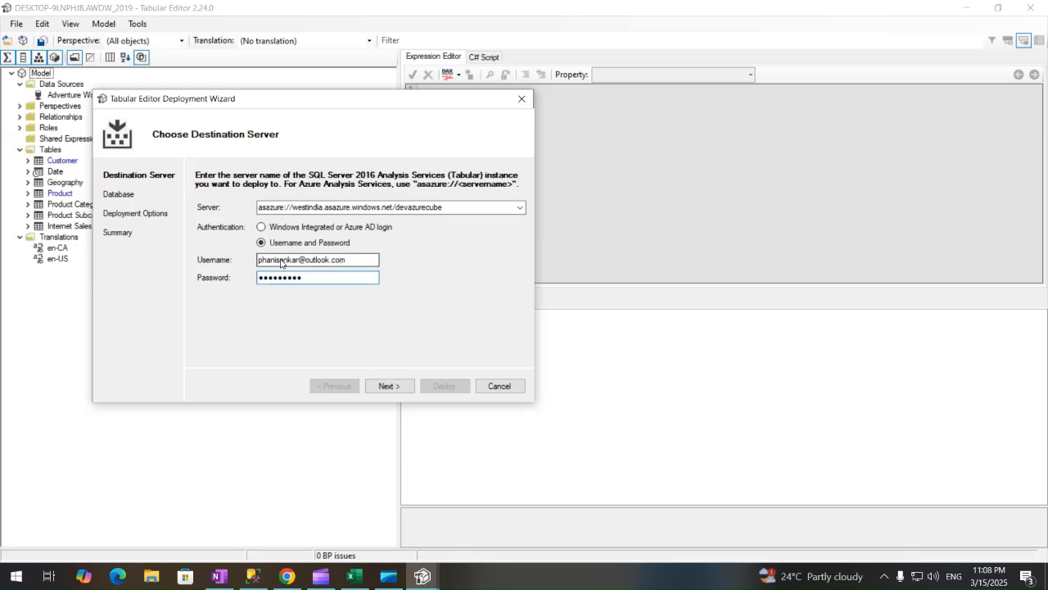
click(381, 384)
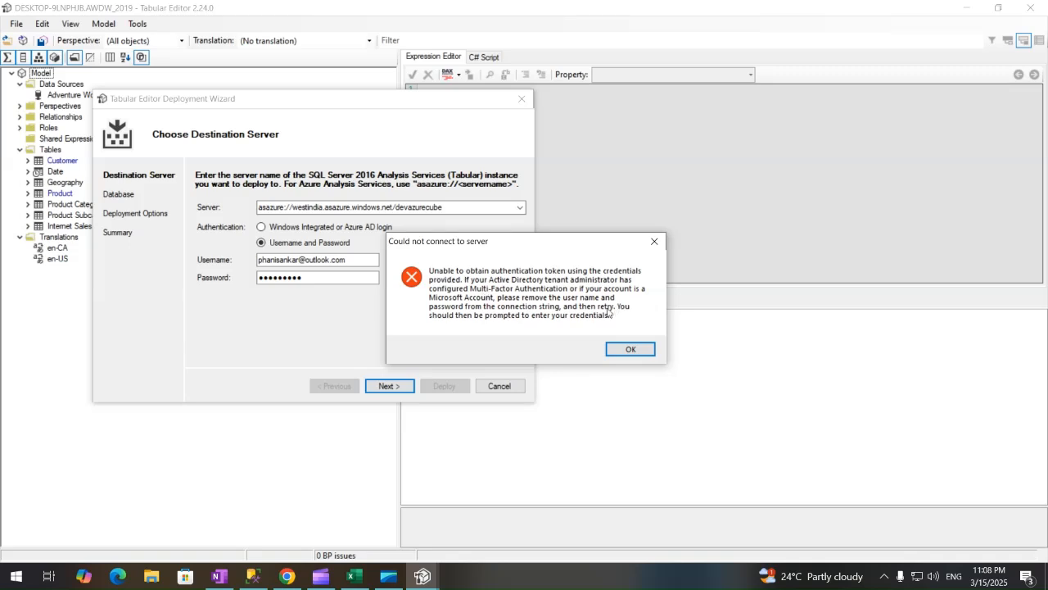
Dismiss the connection error and sign in with Azure AD using the already signed-in account.
click(630, 350)
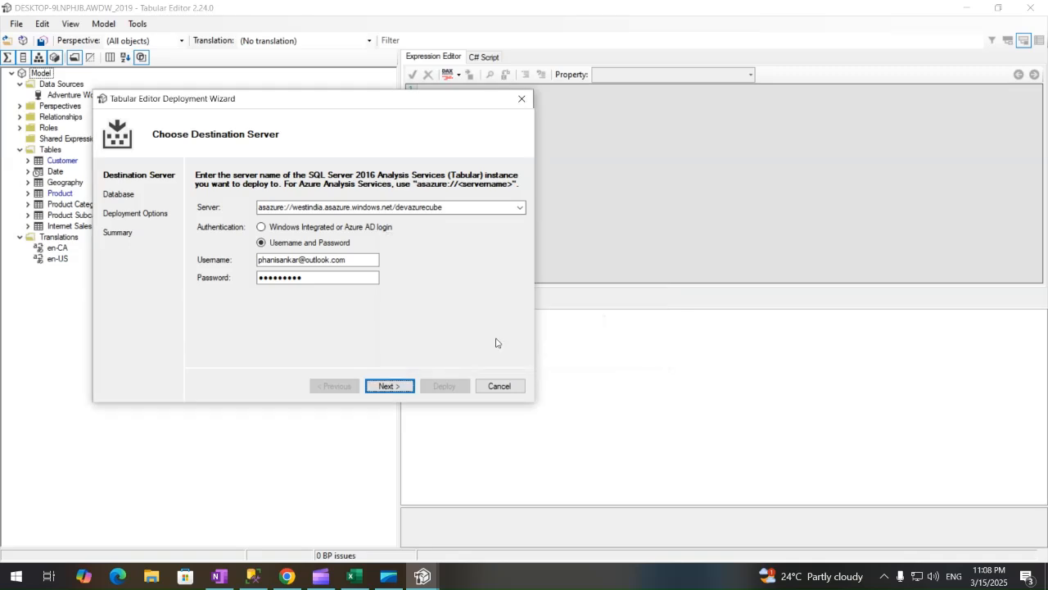
click(260, 227)
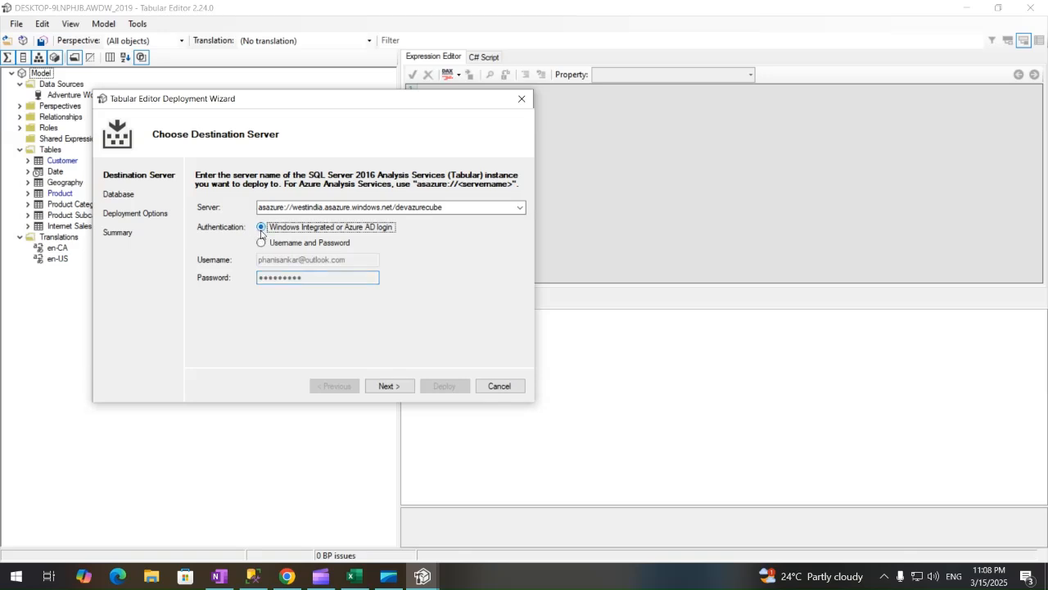
click(382, 388)
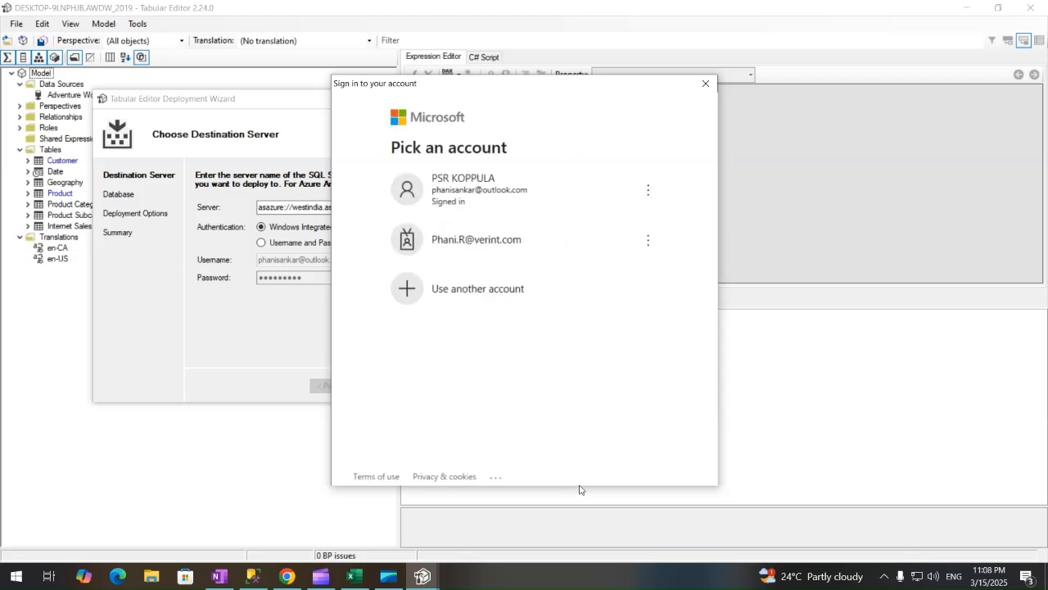
click(520, 195)
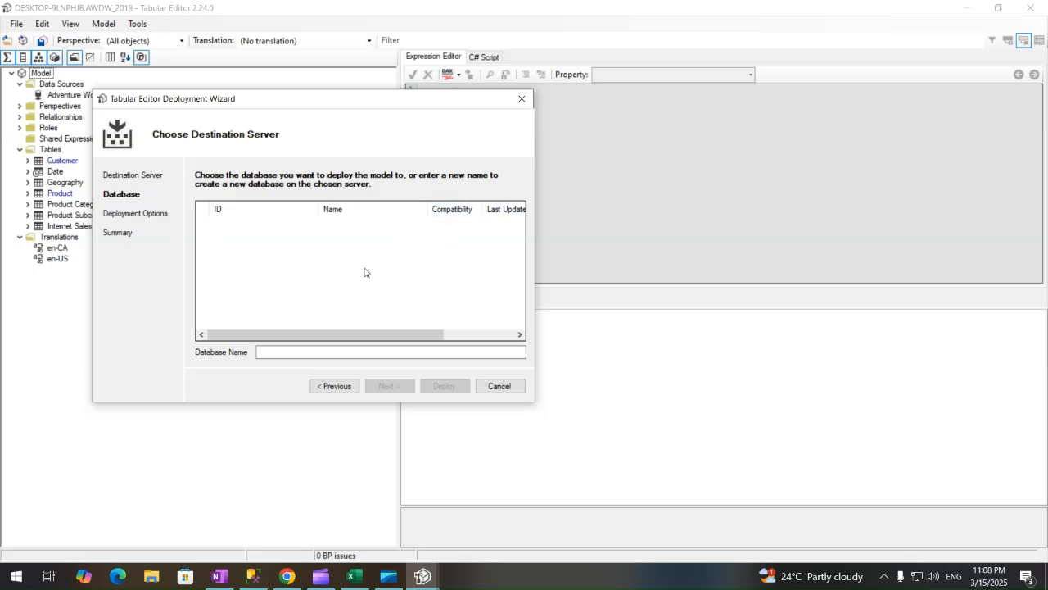
Enter AWDW_2019 as the new target database name.
drag(304, 102, 636, 140)
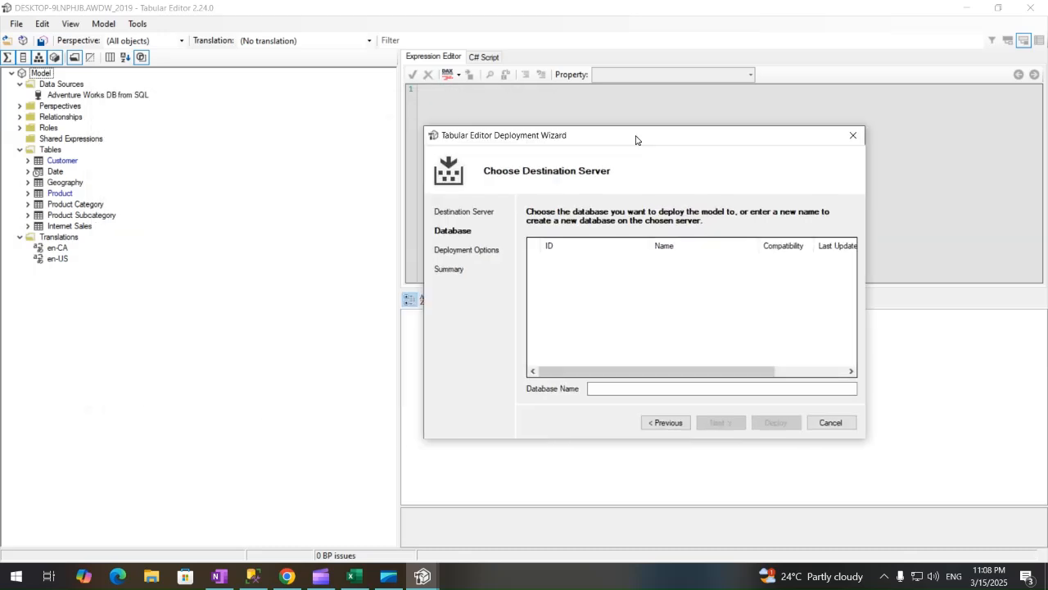
click(621, 389)
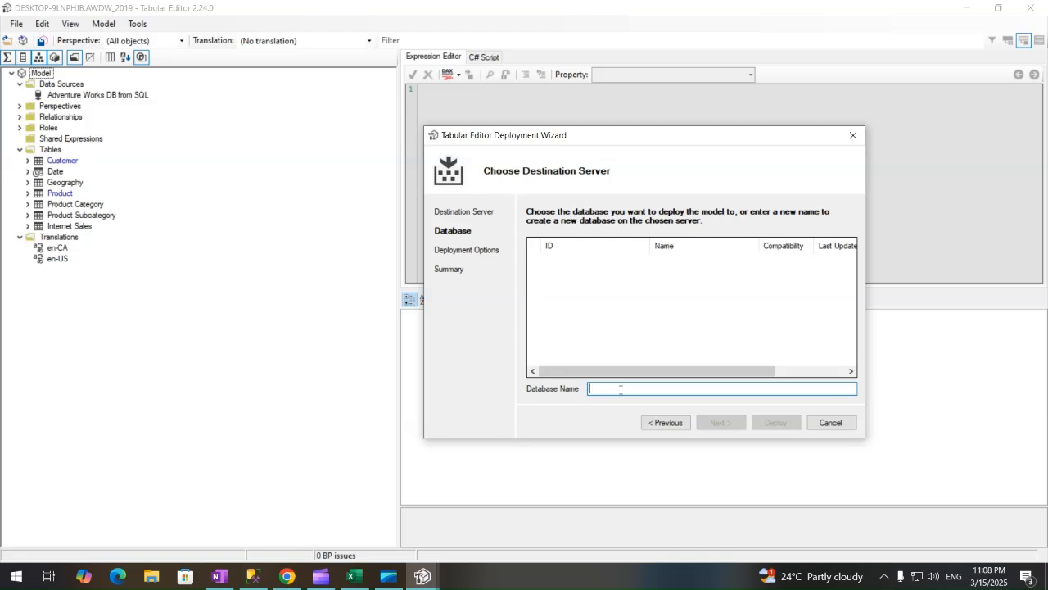
text(AWDW_2019)
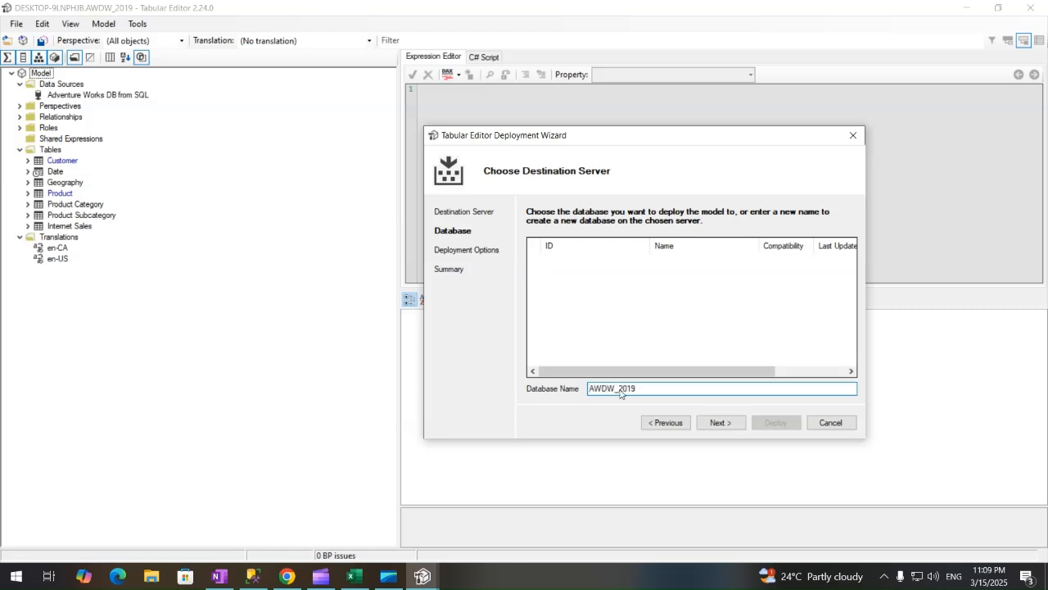
Advance to the Summary page and deploy AWDW_2019 to devazurecube until 'Deployment succeeded!' appears.
click(720, 423)
click(721, 424)
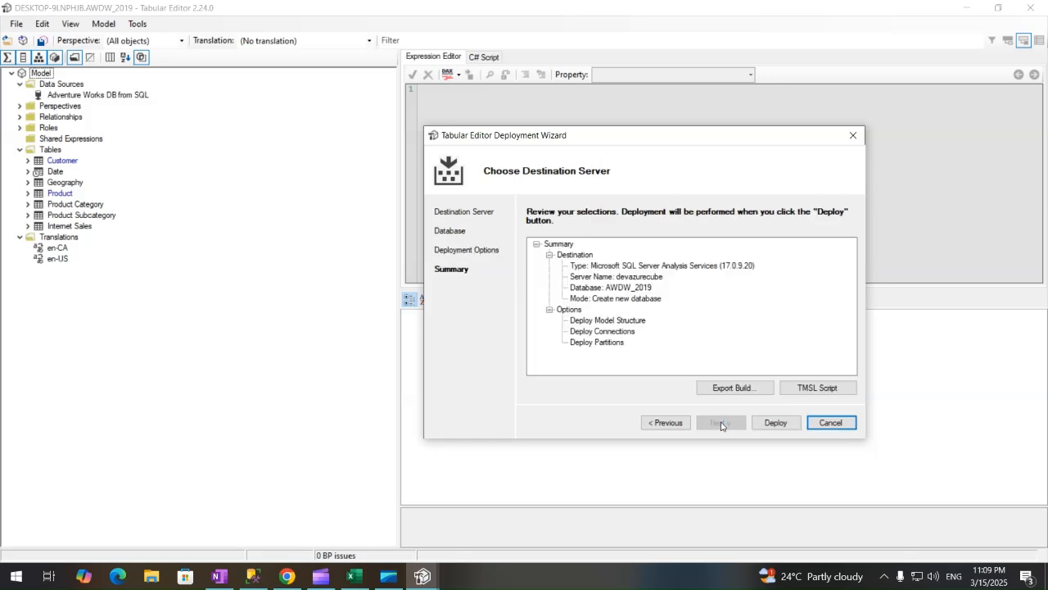
click(770, 423)
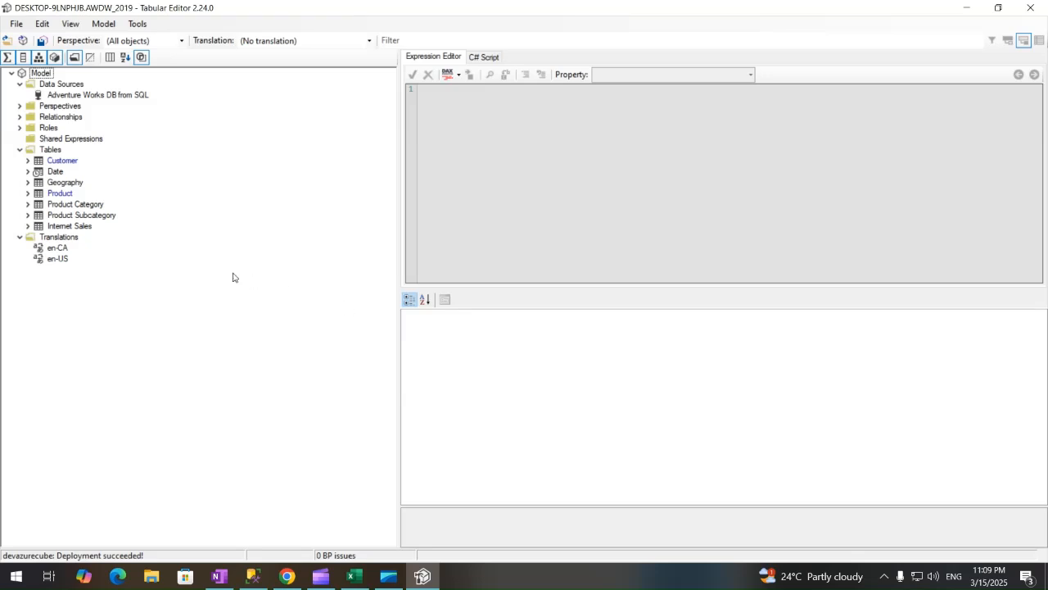
click(286, 578)
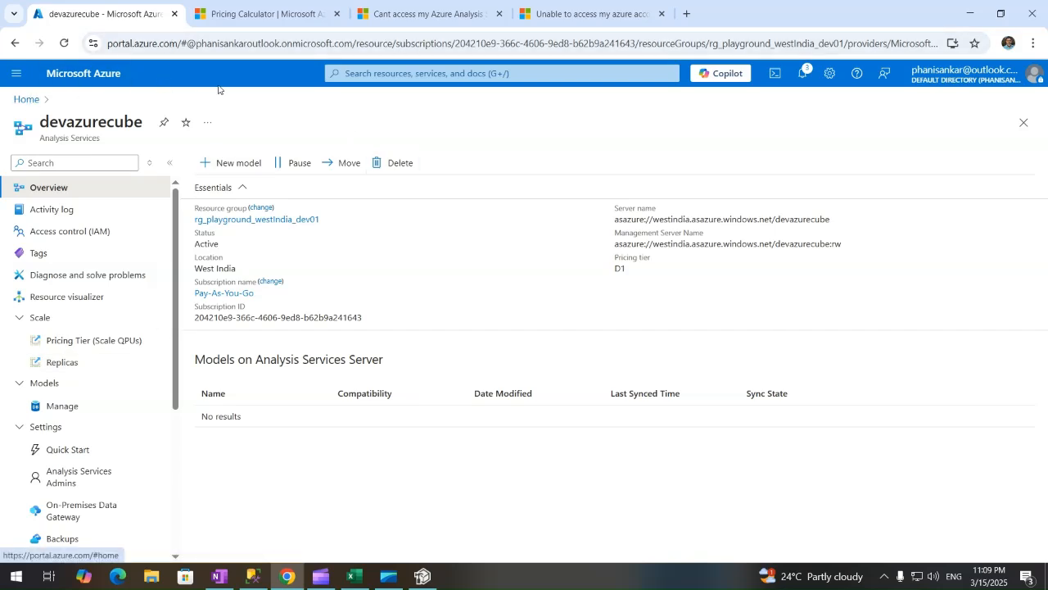
Reopen devazurecube from Azure Home so its overview lists the AWDW_2019 model (compatibility 1500).
click(358, 45)
click(358, 45)
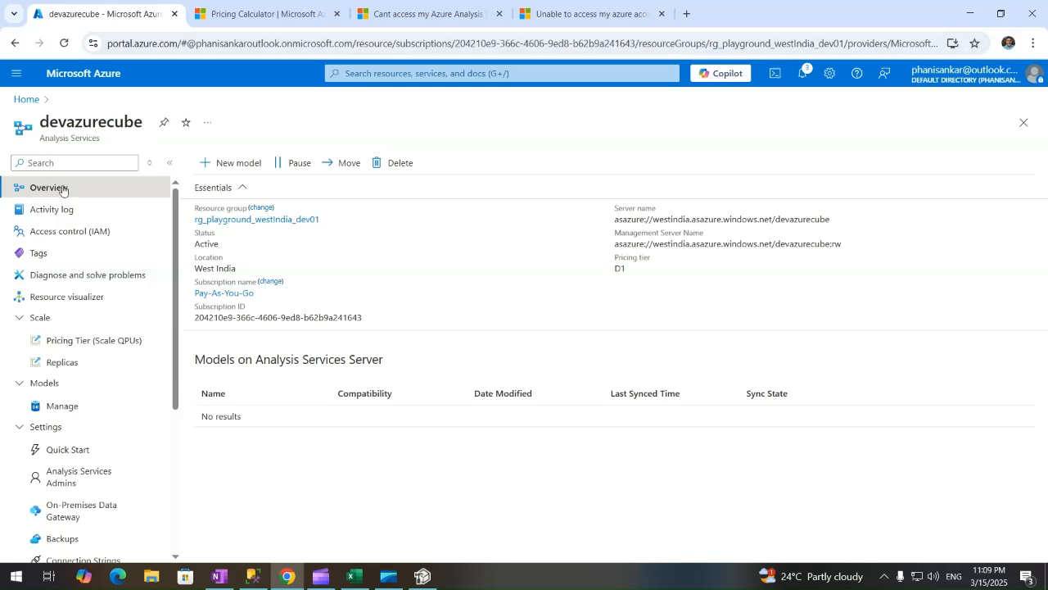
click(26, 99)
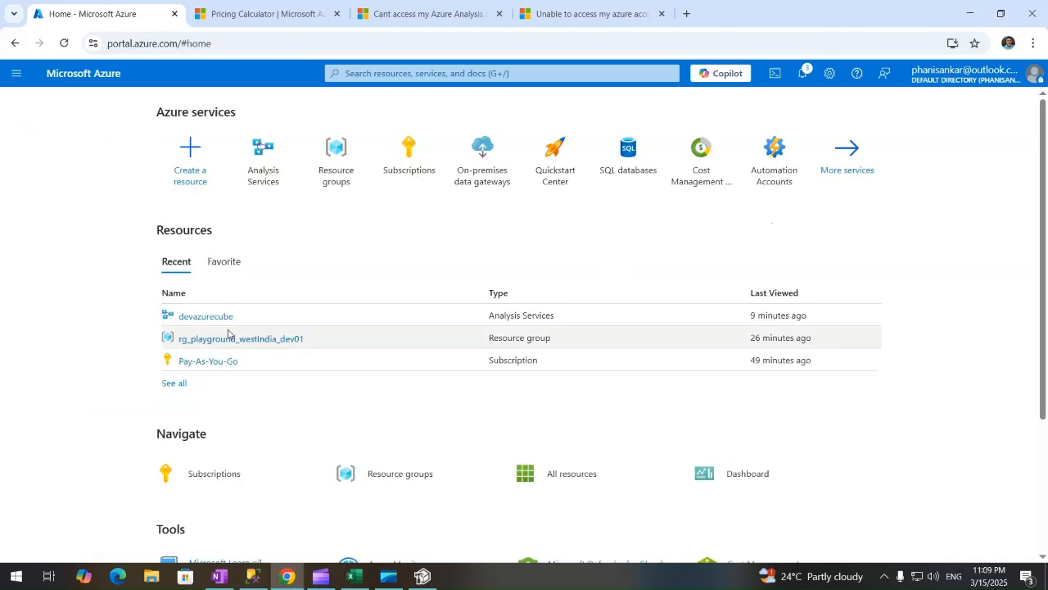
click(193, 318)
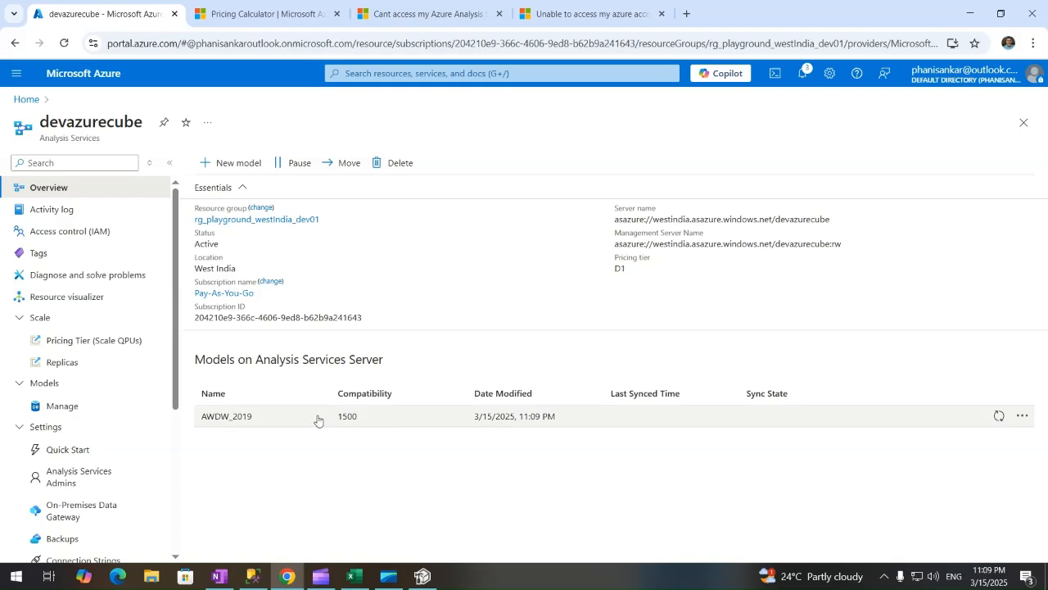
Connect Excel to Analysis Services at the pasted devazurecube address, signing in with username and password.
click(355, 575)
click(27, 93)
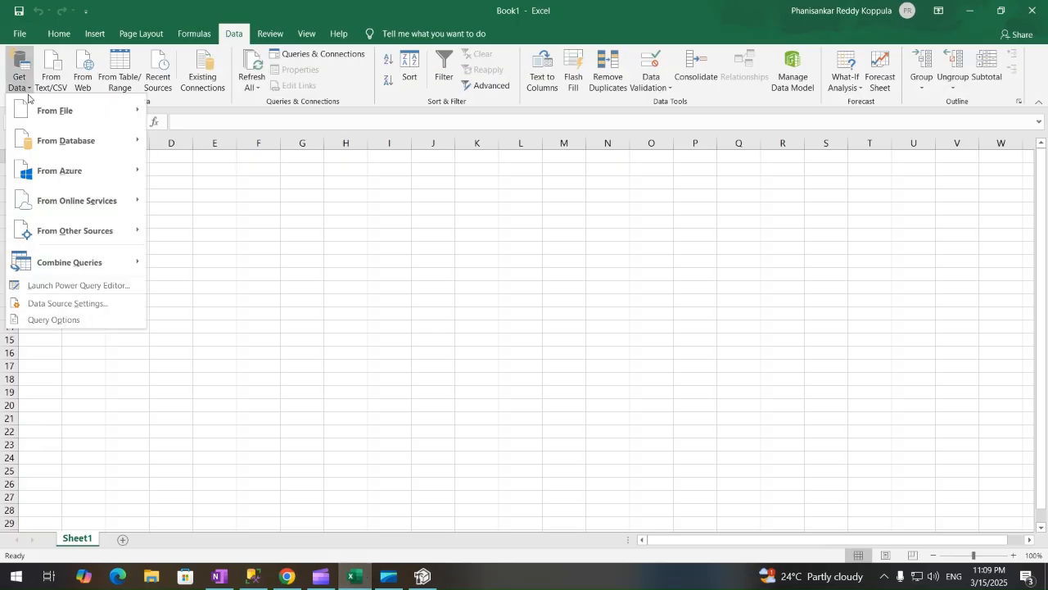
mouse_move(101, 144)
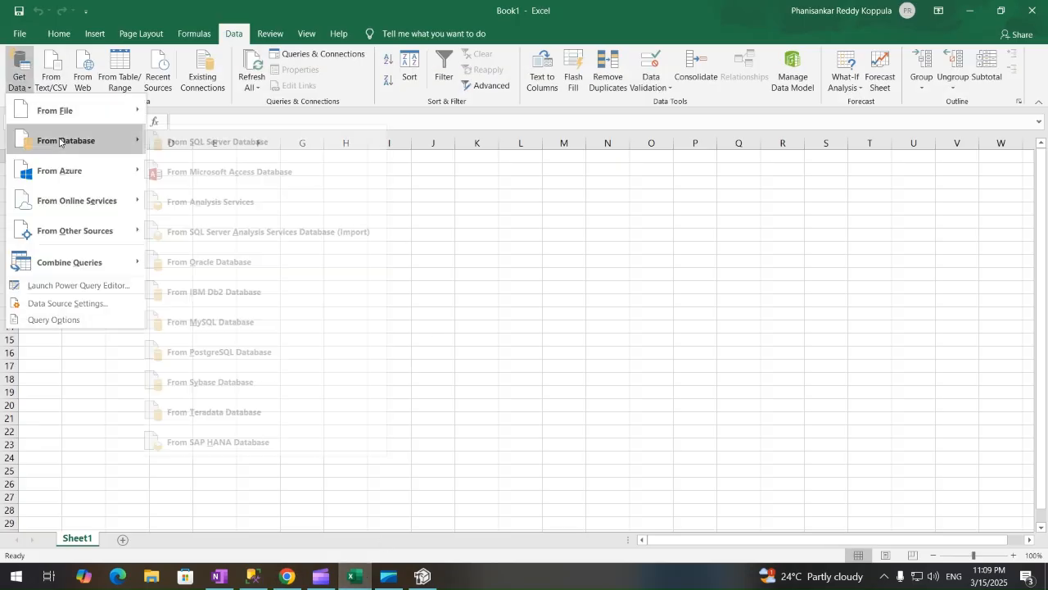
click(234, 203)
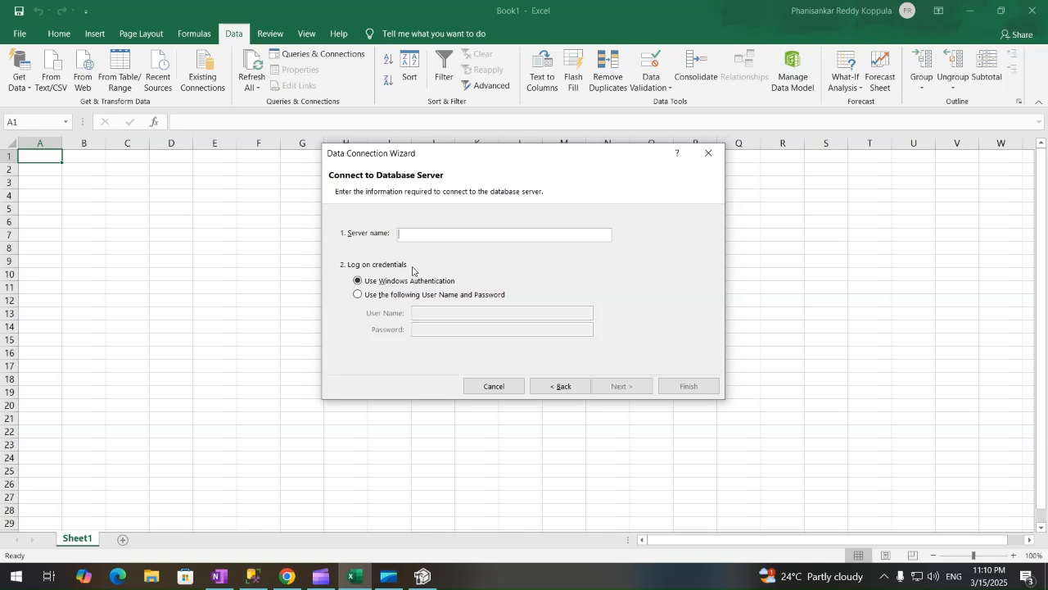
text(asazure://westindia.asazure.windows.net/devazurecube)
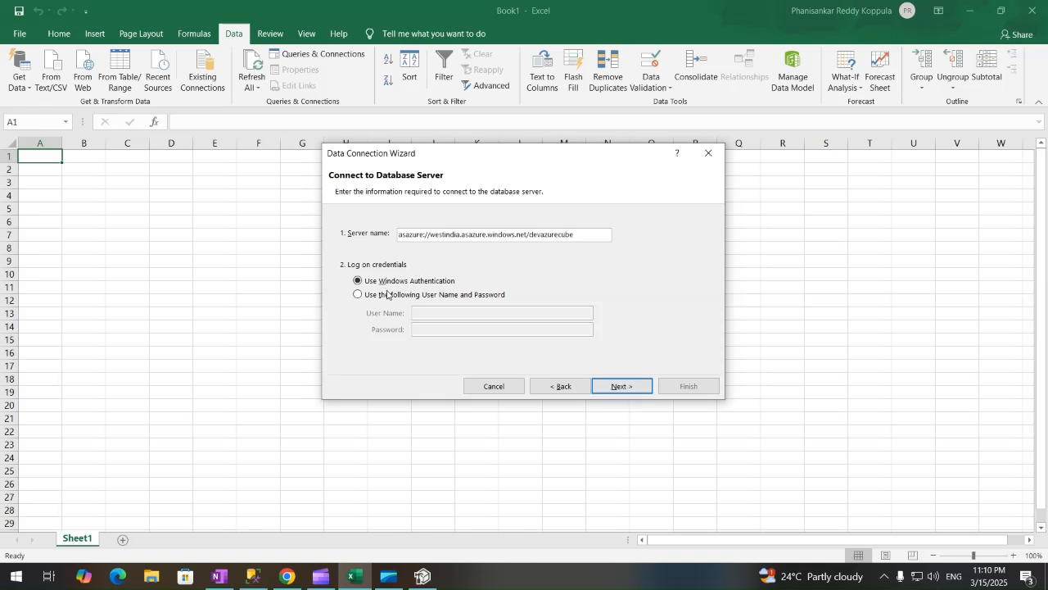
click(387, 294)
click(433, 315)
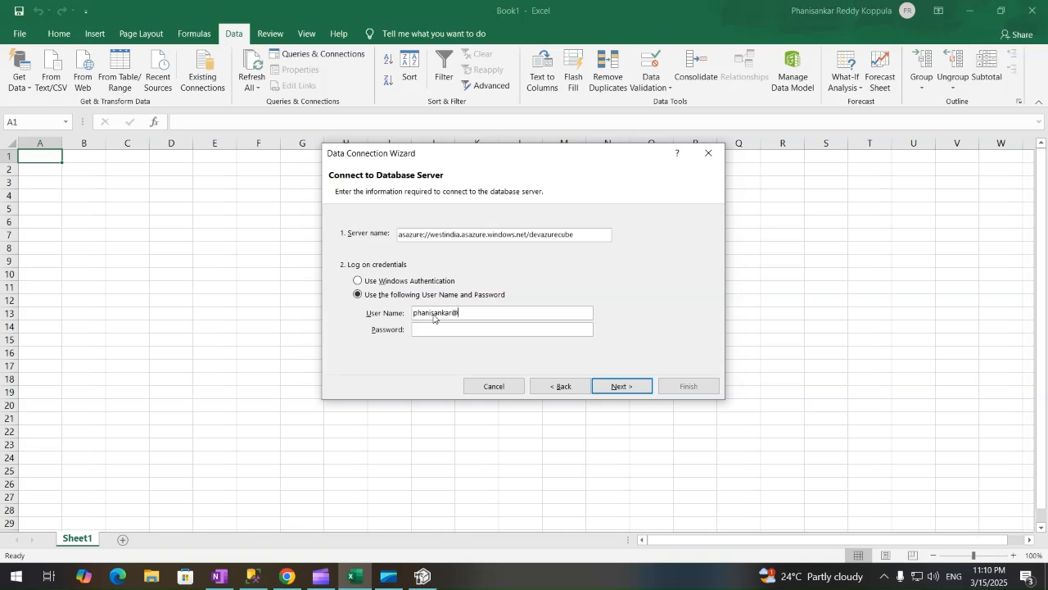
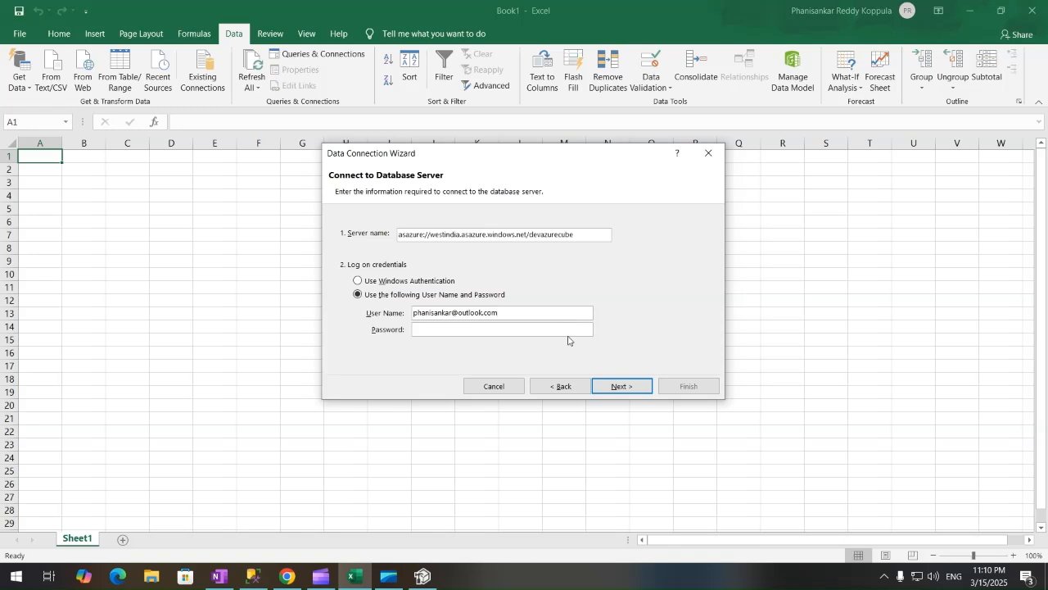
click(615, 386)
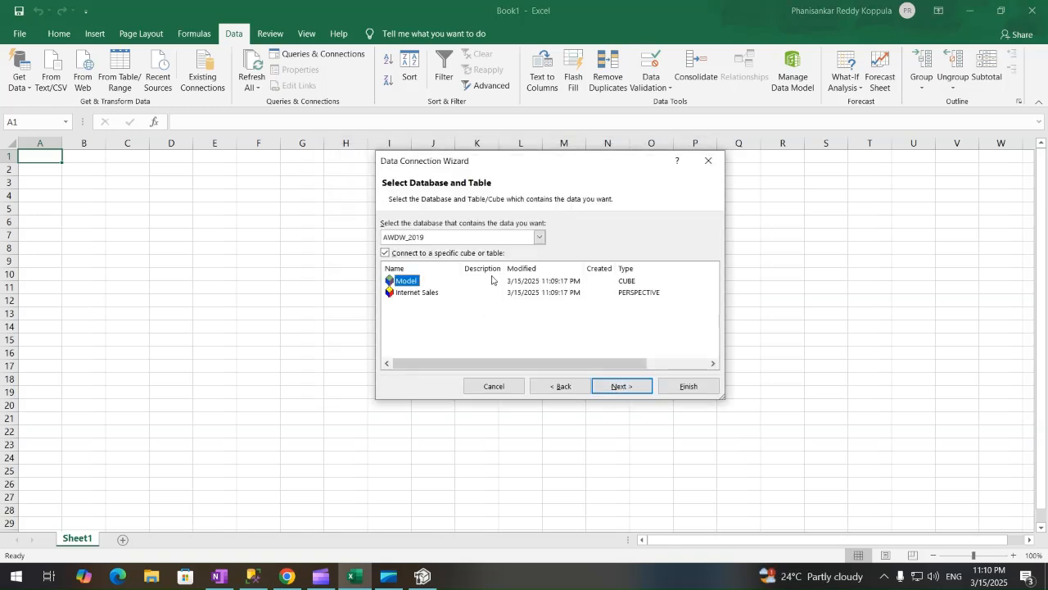
Choose the AWDW_2019 database, finish the connection, and place a PivotTable Report on the existing sheet.
click(538, 239)
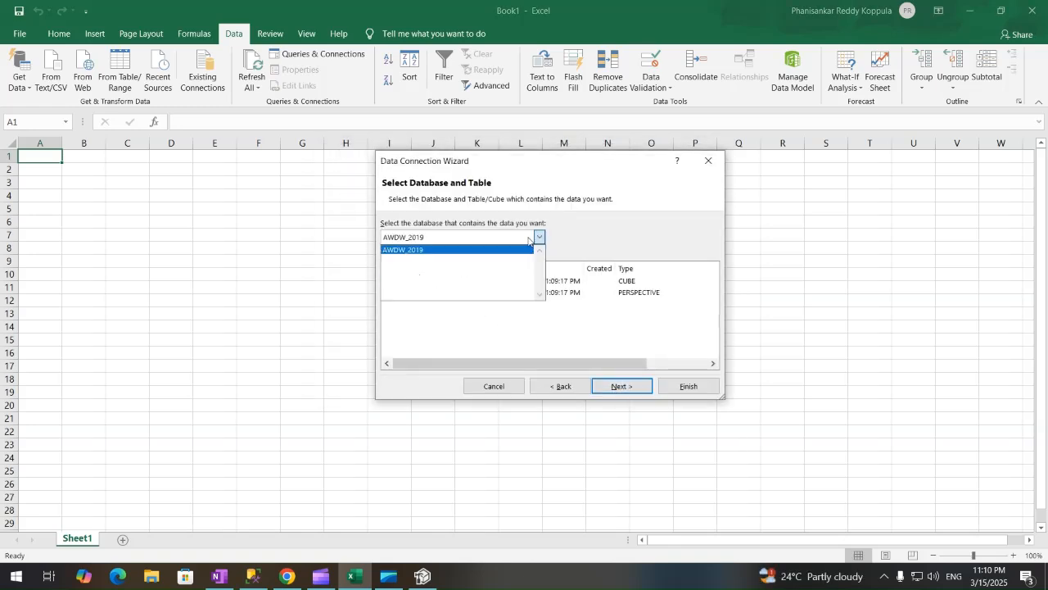
click(429, 250)
click(616, 387)
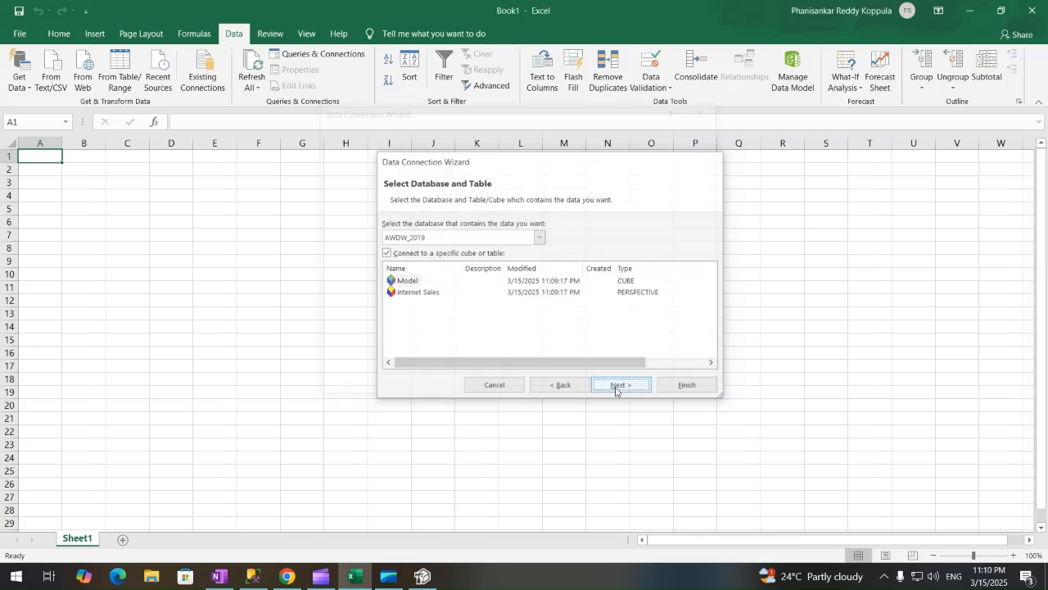
click(686, 386)
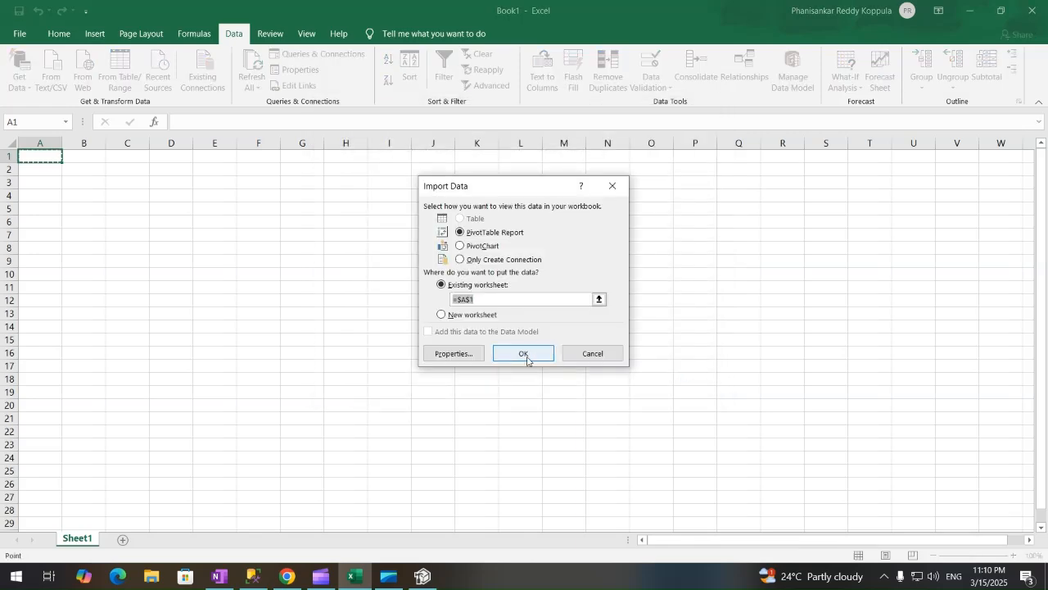
click(524, 355)
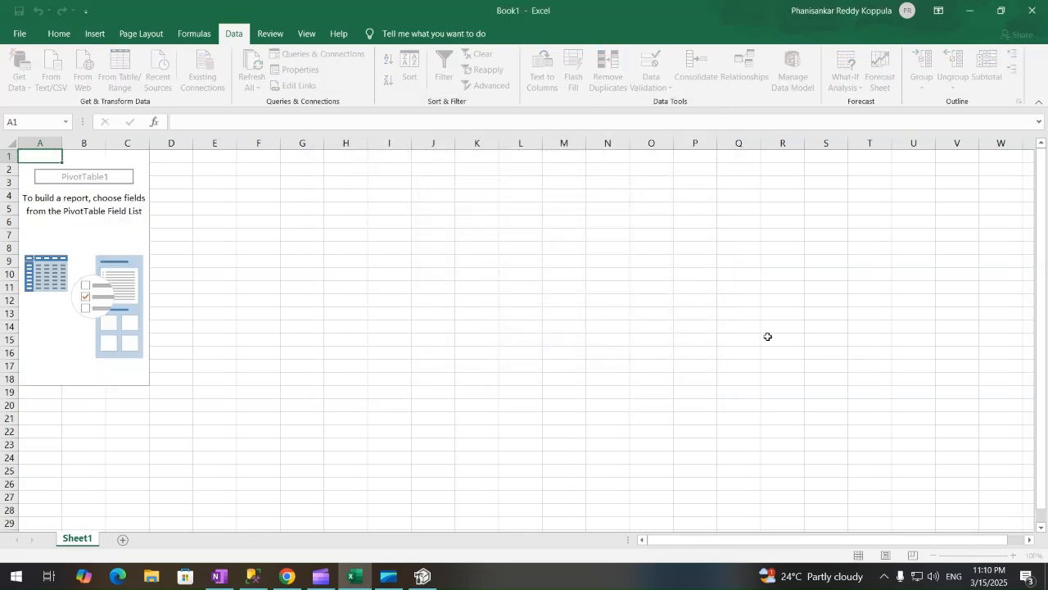
Drag Internet Total Sales from the PivotTable Fields list into the Values area.
drag(810, 343, 694, 343)
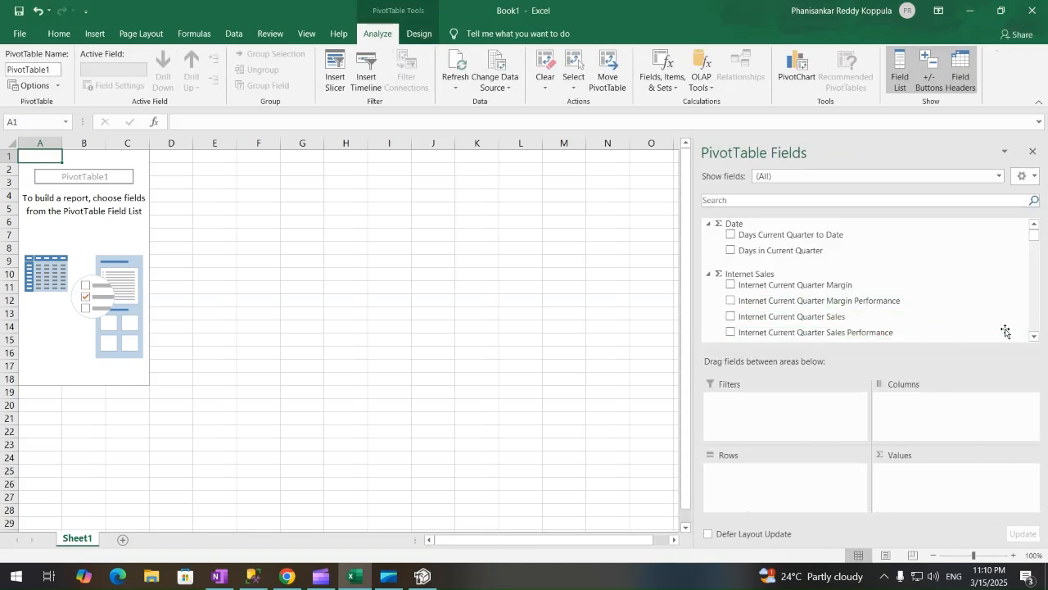
drag(1037, 236, 1039, 245)
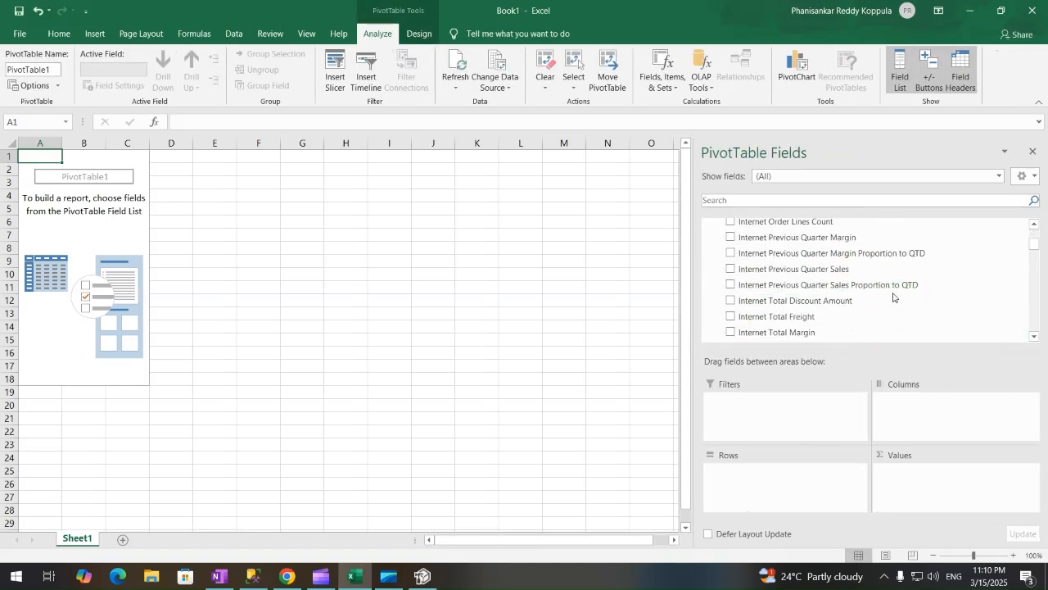
click(1038, 339)
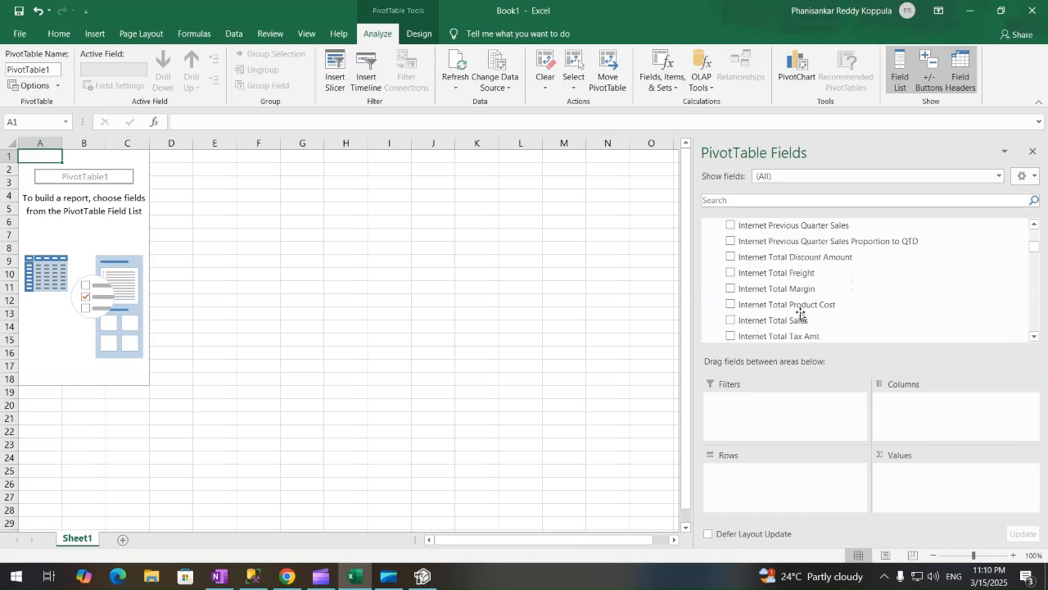
drag(799, 321, 942, 477)
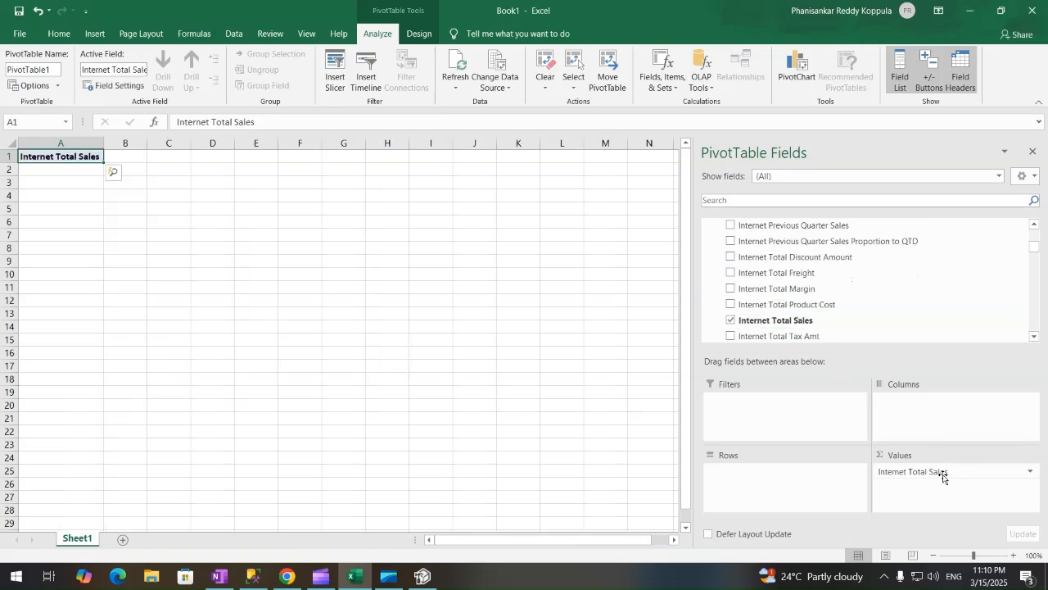
drag(1038, 246, 1037, 265)
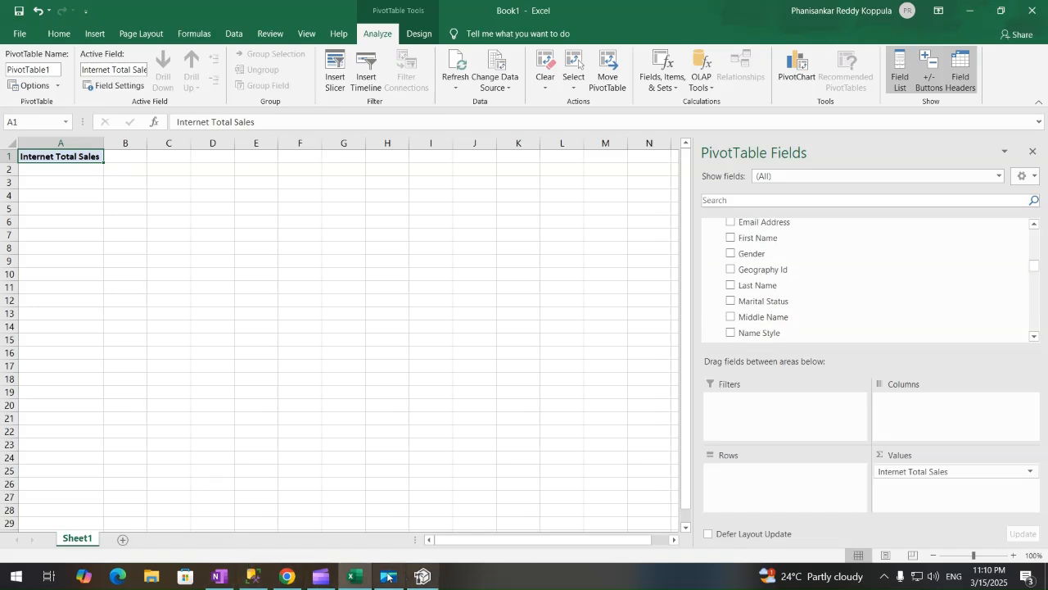
Switch briefly to SSMS and back to the Azure portal's devazurecube overview.
click(281, 577)
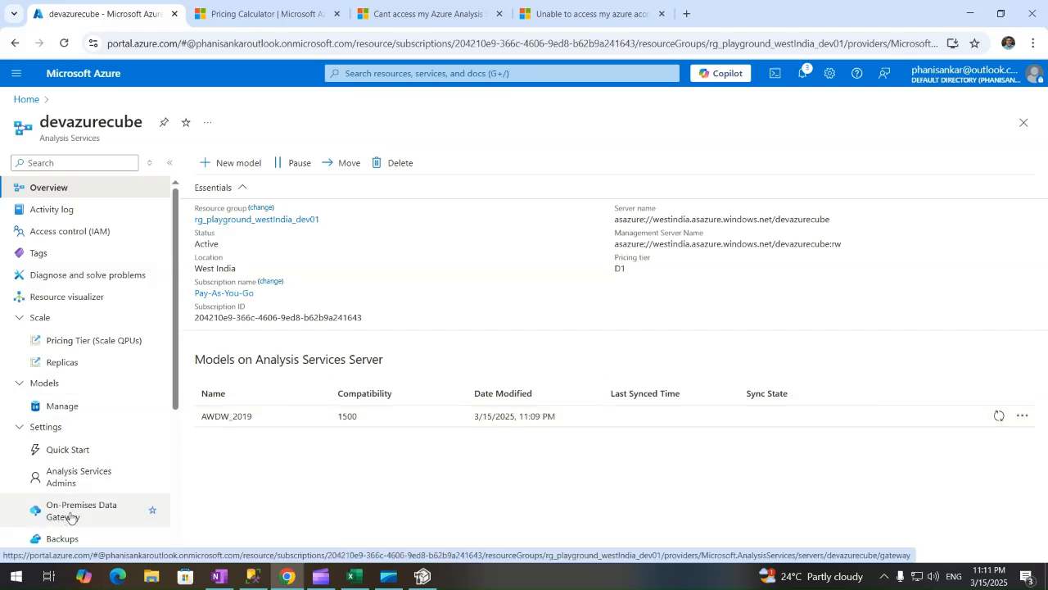
click(252, 576)
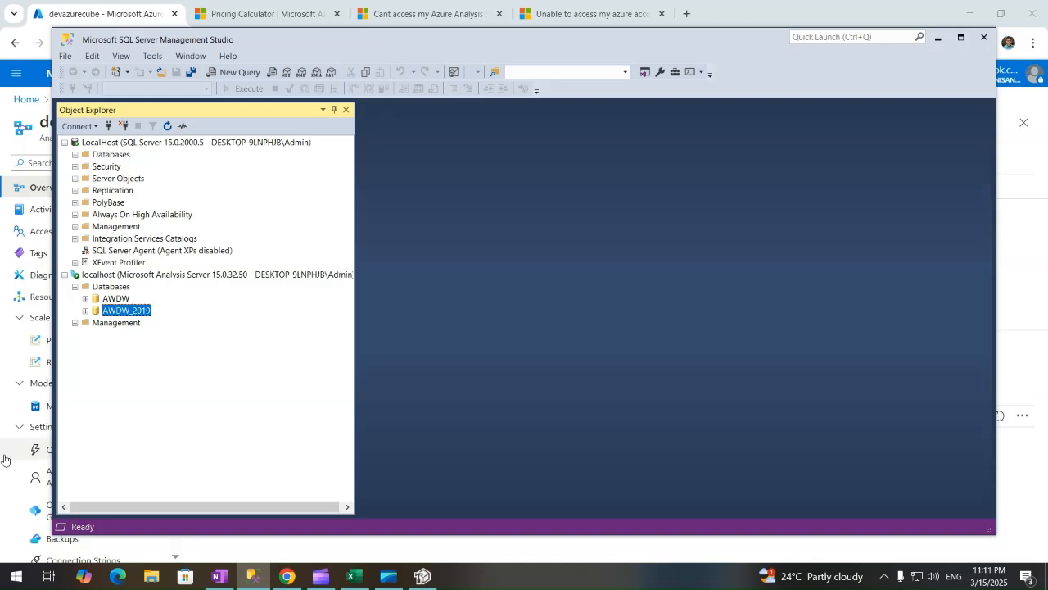
click(287, 576)
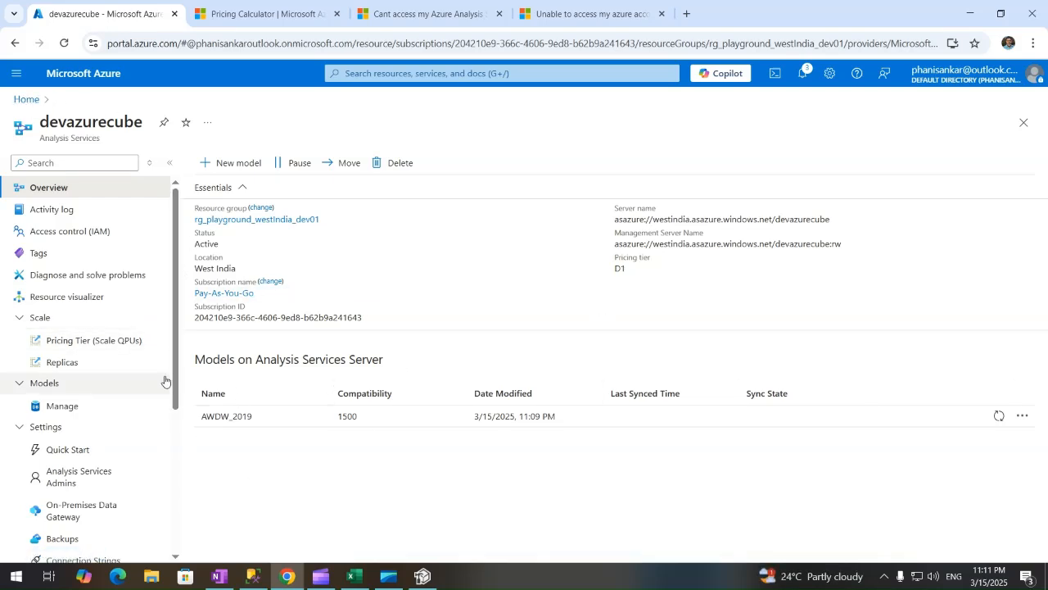
Bring up OneNote's Azure Tabular Cube notes and select the word 'Part' in the Part 1- line.
click(218, 577)
click(332, 224)
double_click(333, 225)
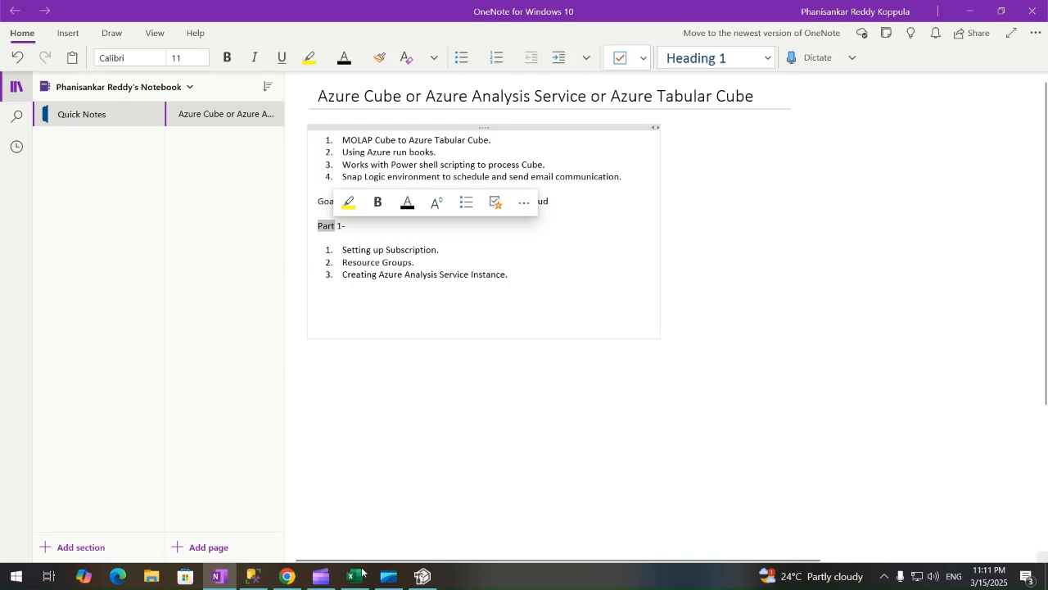
Switch from OneNote back to the devazurecube overview page in the Azure portal.
click(287, 577)
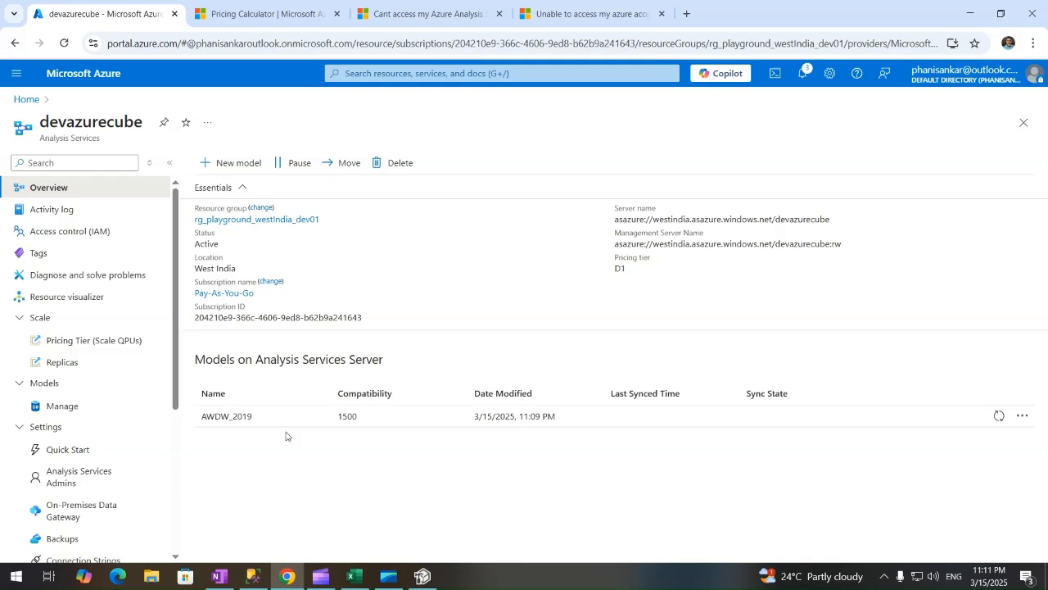
mouse_move(327, 583)
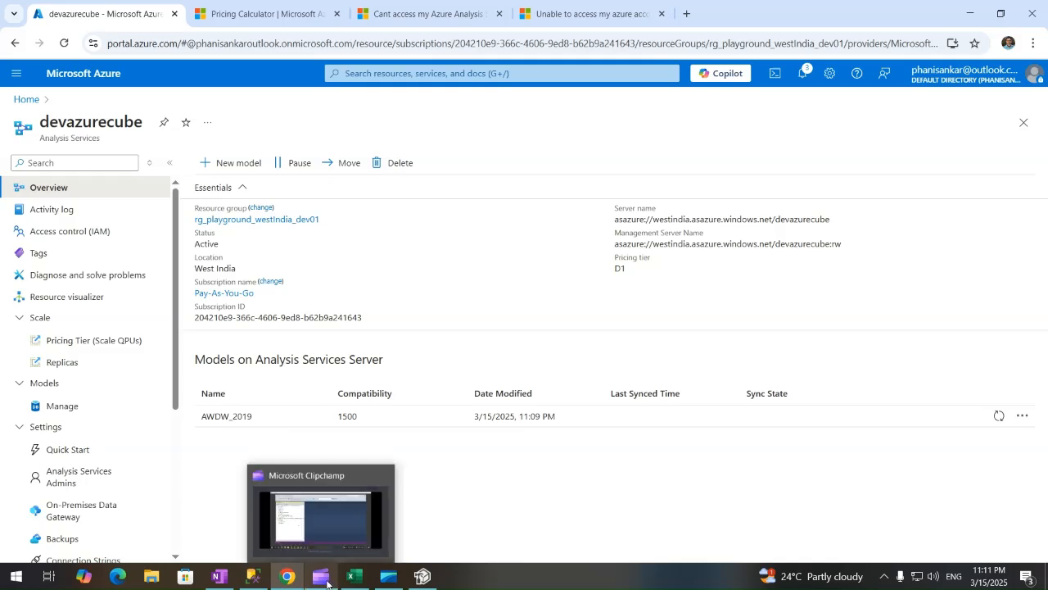